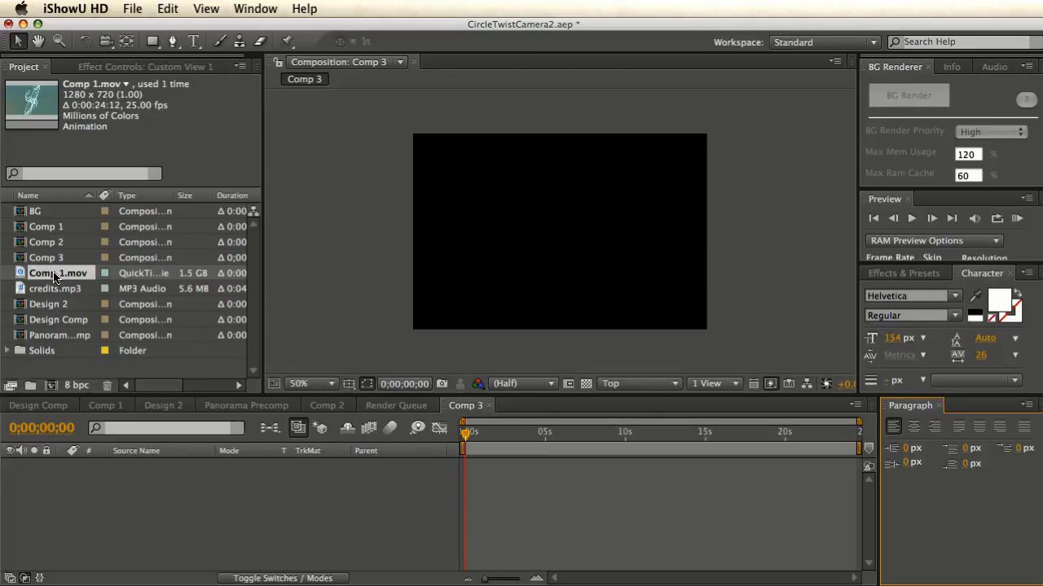
- Preview the rendered Comp 1.mov, scrubbing through its frames, then close it
double_click(53, 277)
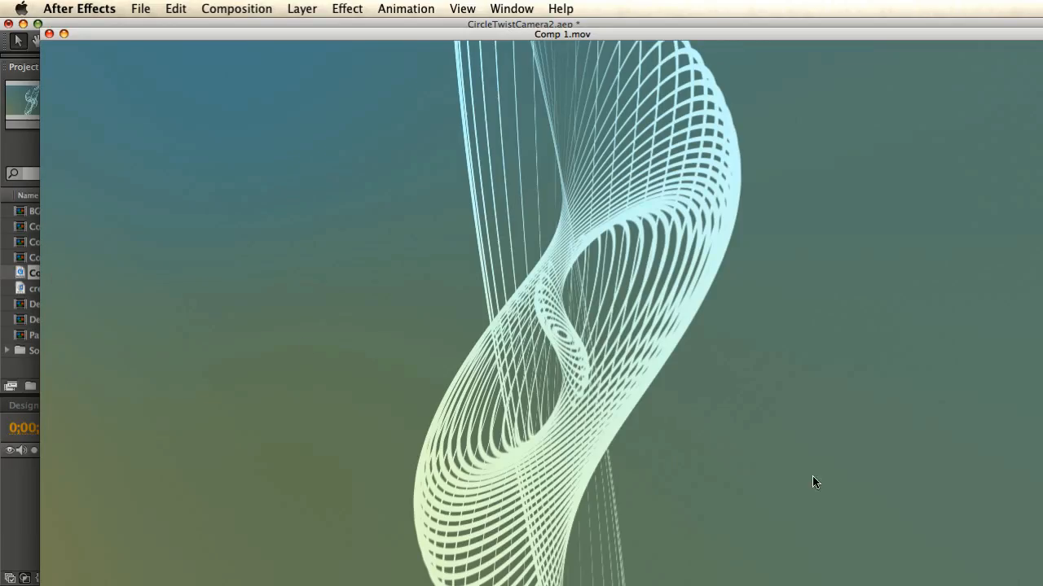
drag(1042, 585, 640, 471)
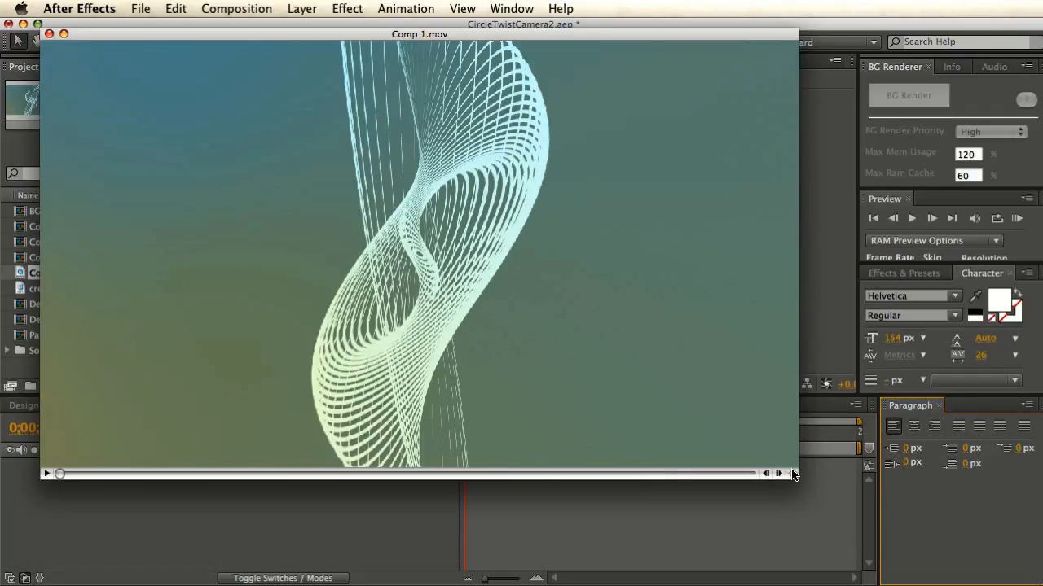
drag(790, 474, 691, 420)
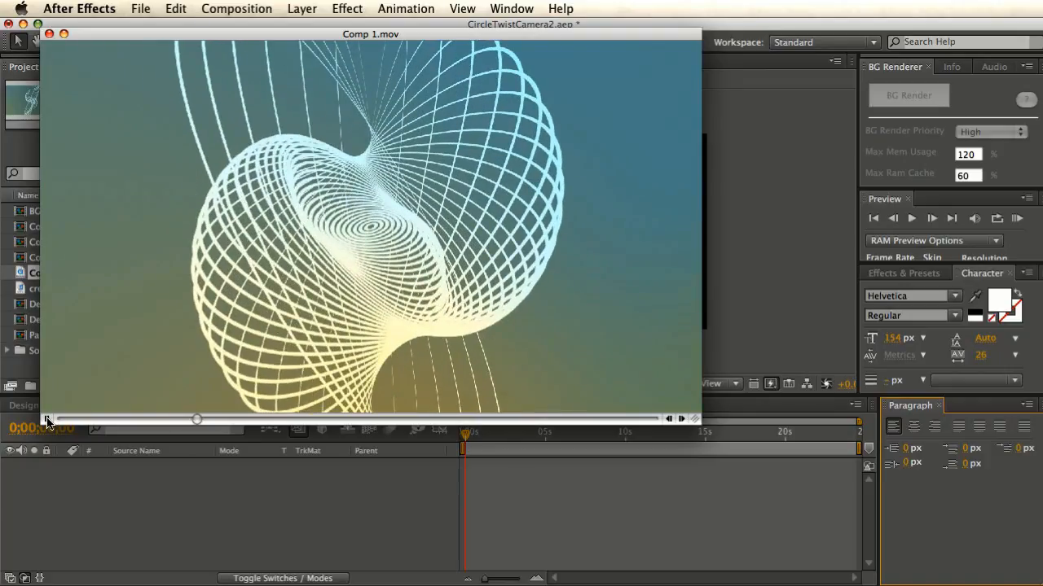
click(47, 420)
drag(729, 454, 730, 454)
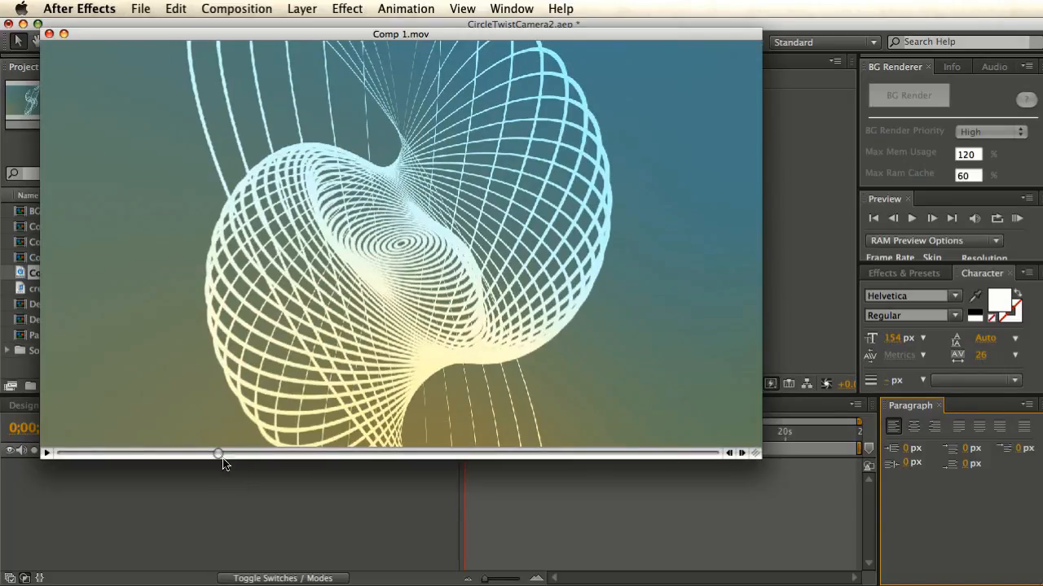
drag(220, 458, 239, 460)
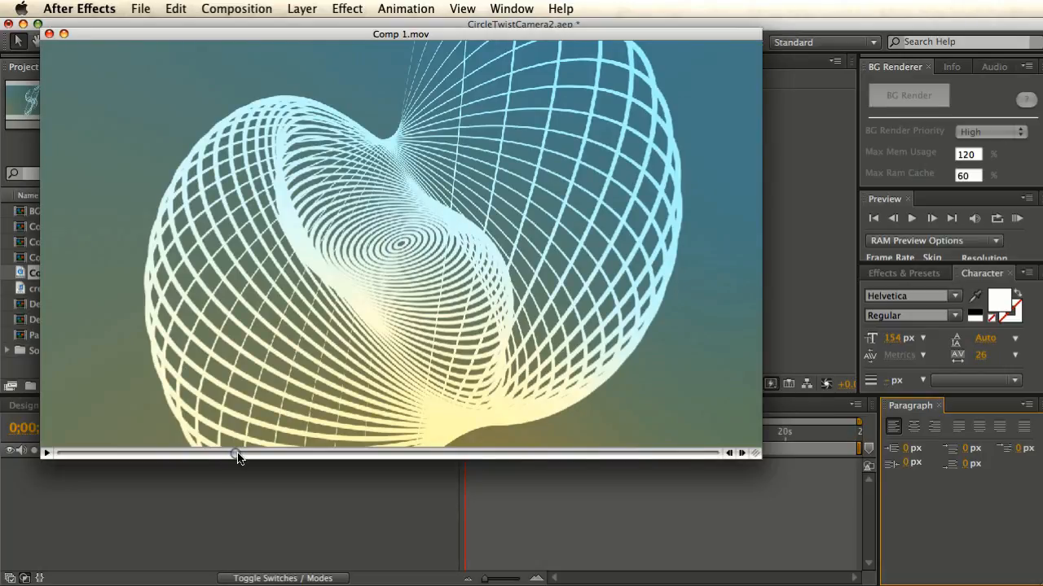
drag(238, 458, 377, 458)
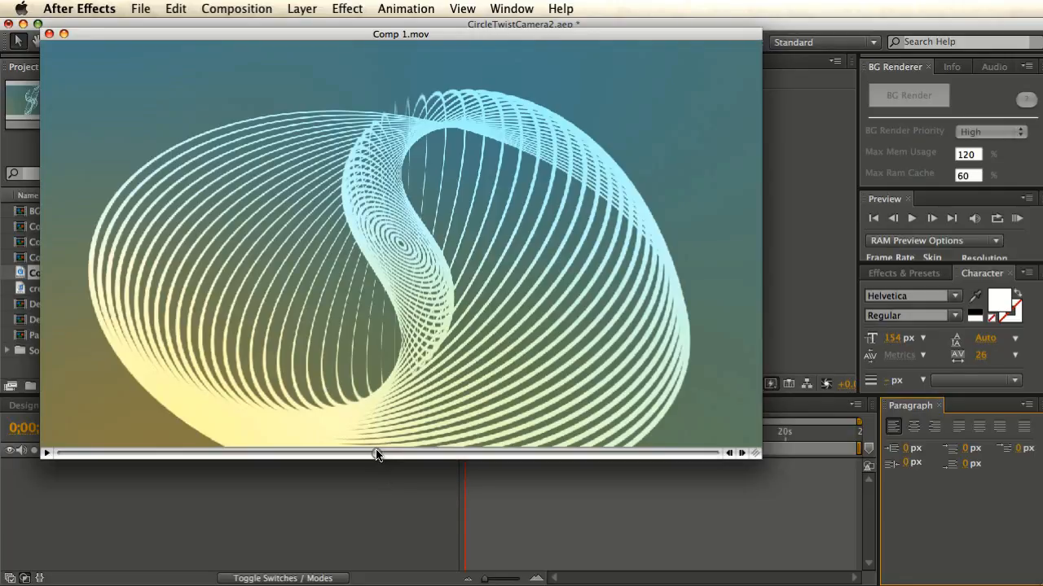
drag(377, 455, 50, 459)
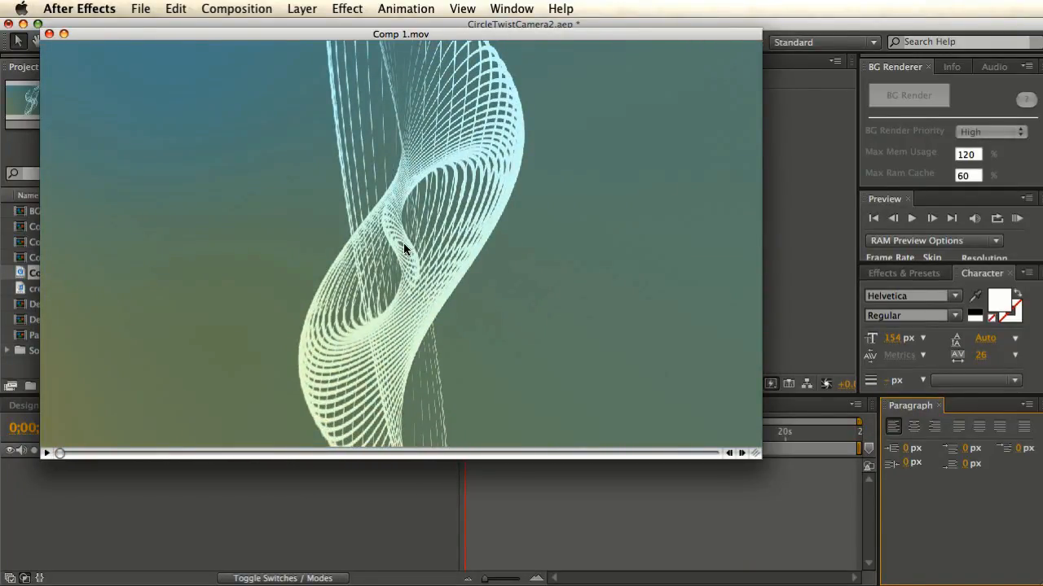
drag(65, 457, 133, 463)
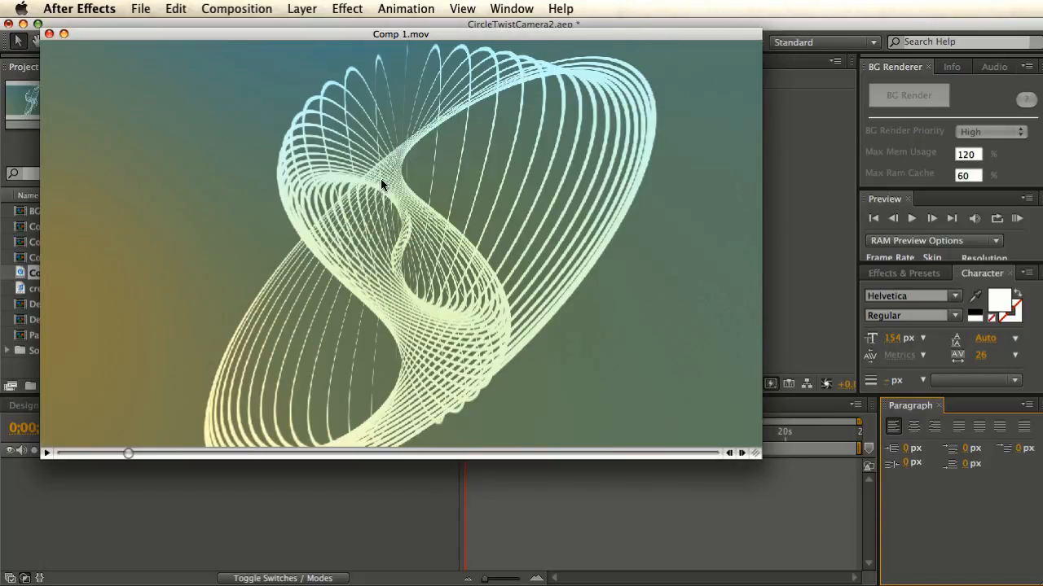
drag(130, 453, 252, 466)
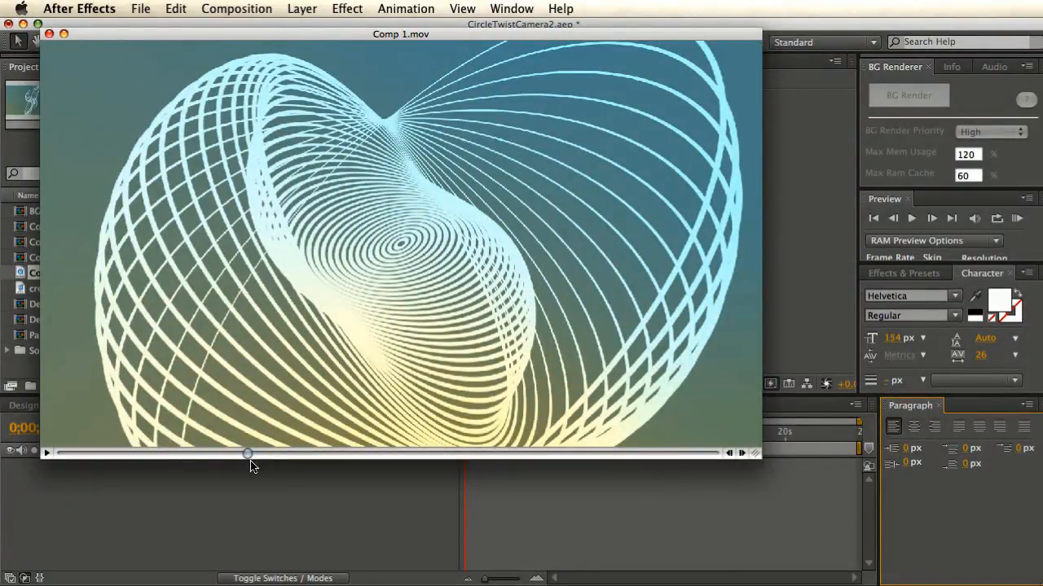
drag(252, 466, 267, 466)
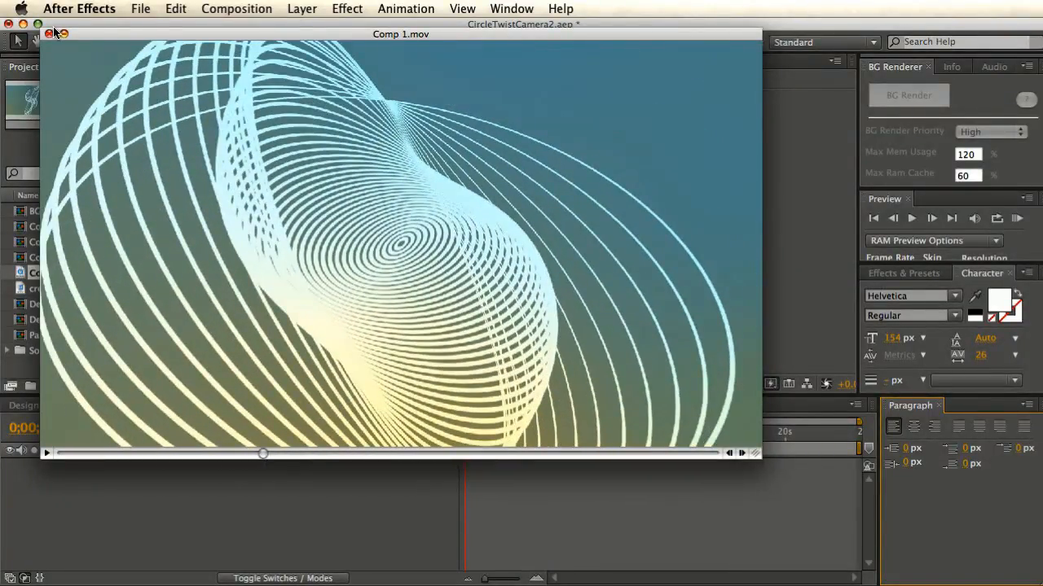
click(50, 34)
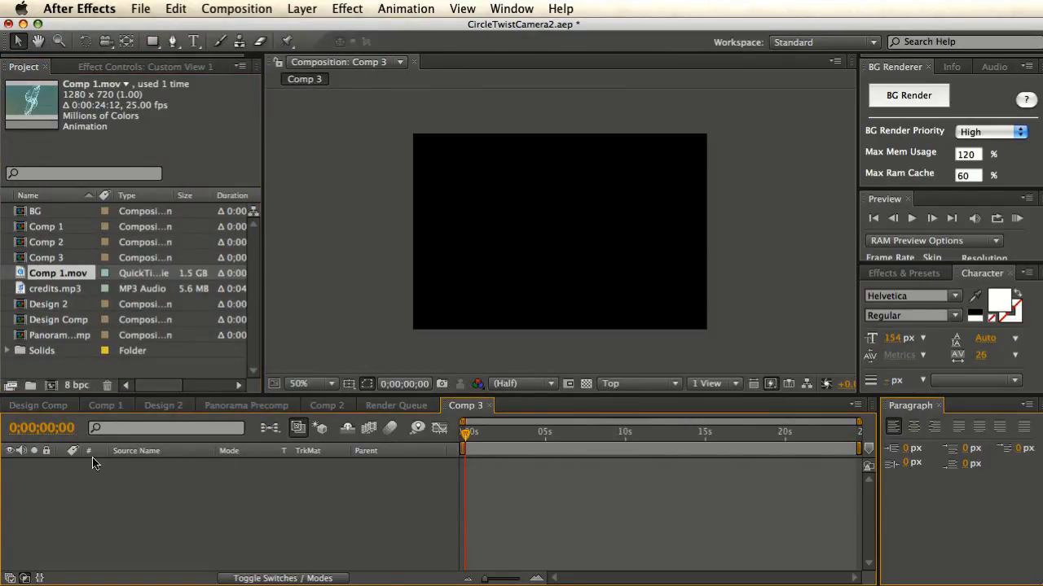
- Draw a circle near the centre of Comp 3 with the Ellipse Tool
click(152, 42)
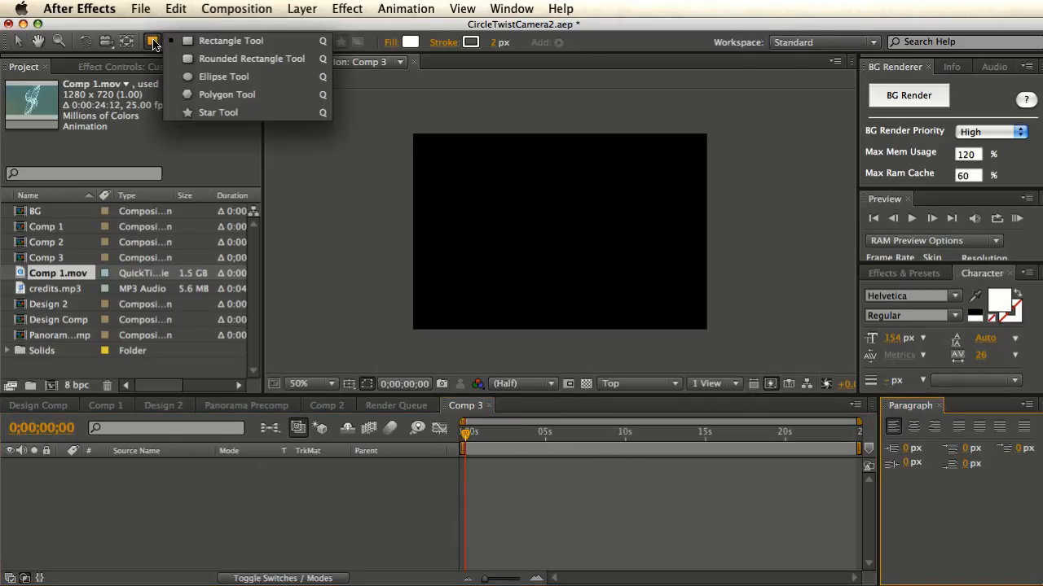
click(213, 78)
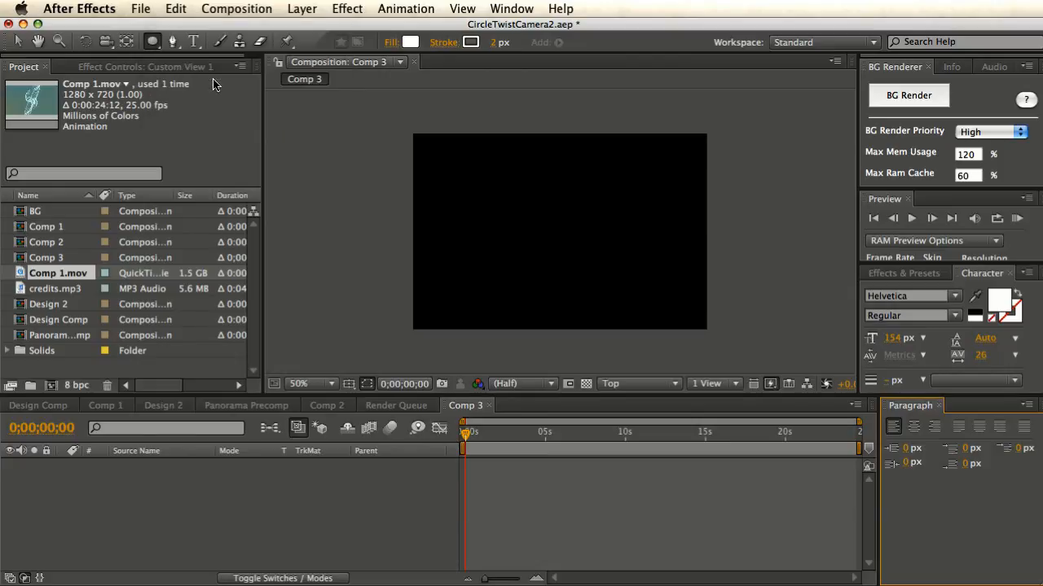
drag(523, 198, 573, 248)
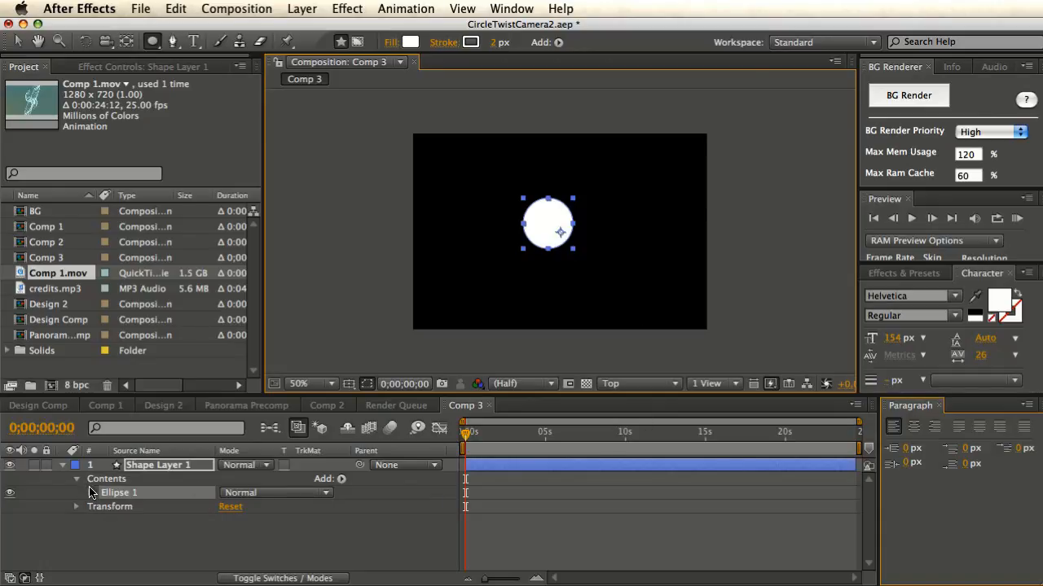
- Delete Ellipse 1's Fill 1 and set Stroke 1 width to 3.0, then deselect the circle
click(91, 493)
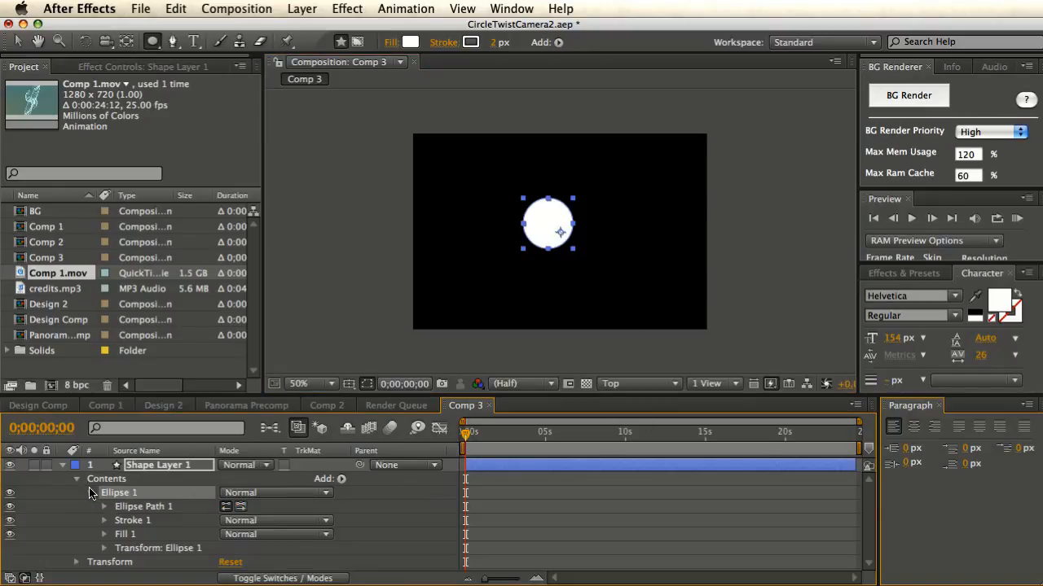
click(124, 534)
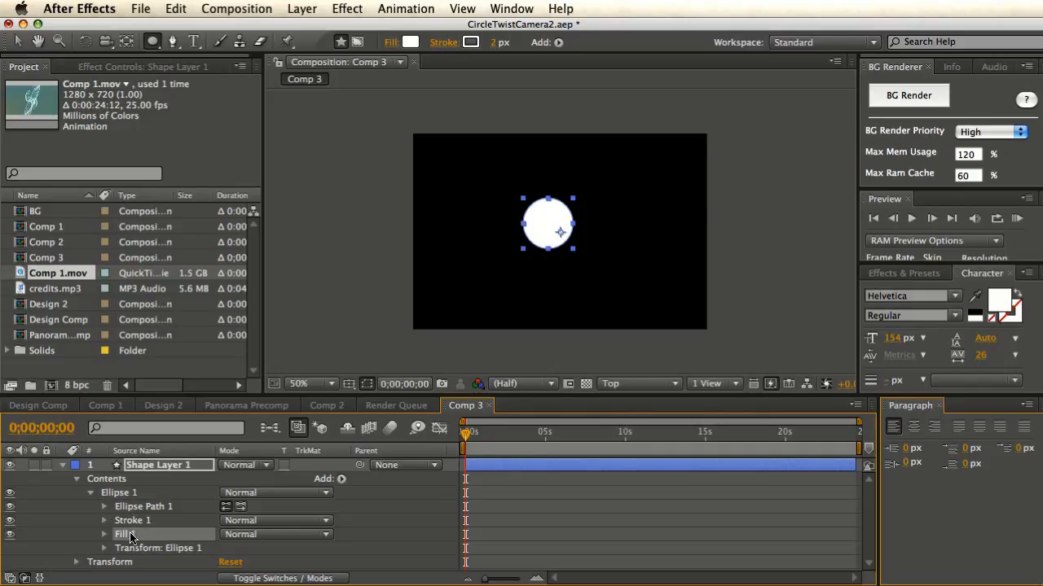
key(BackSpace)
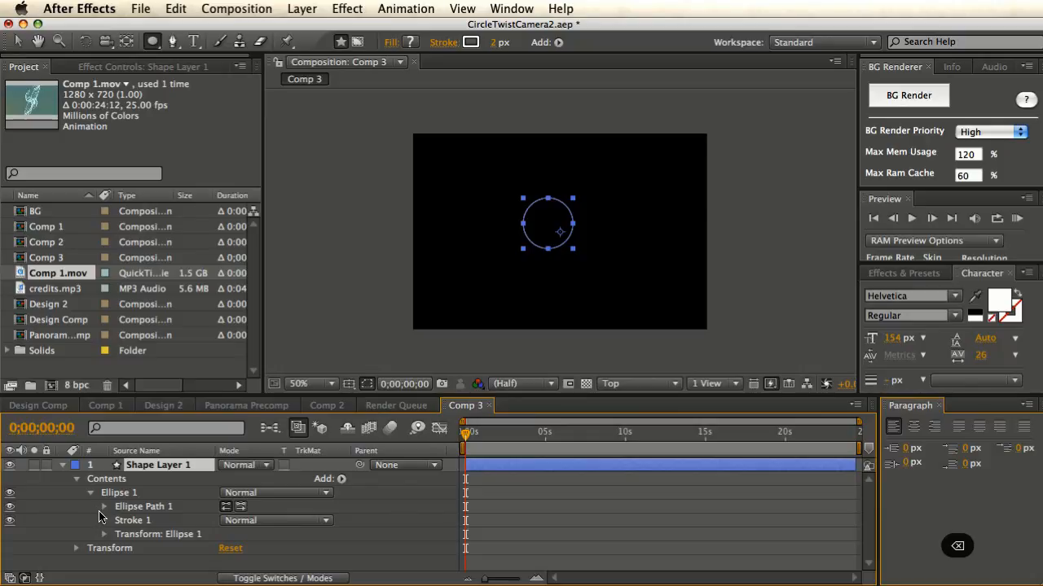
click(104, 522)
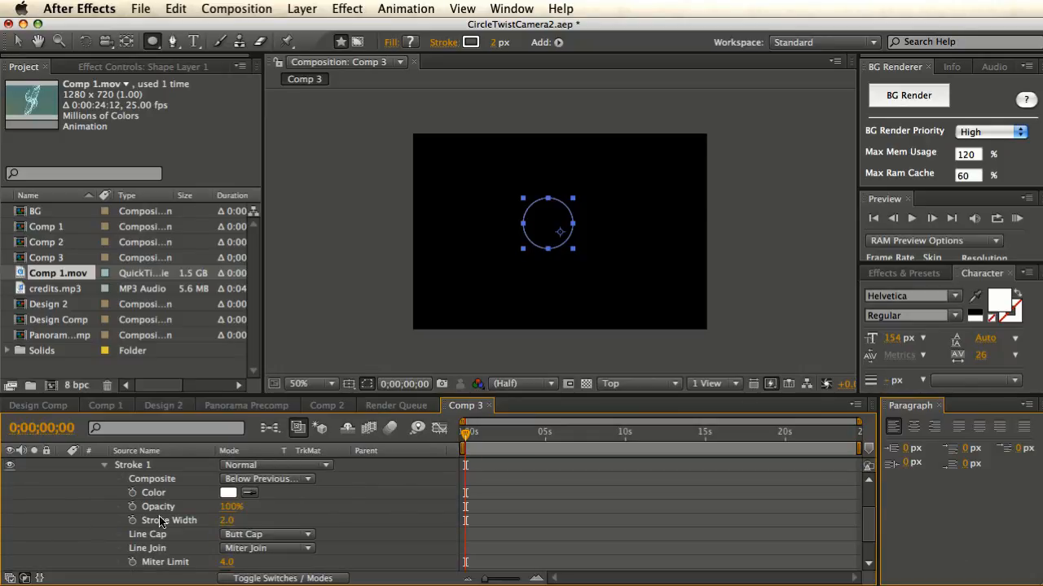
drag(226, 520, 231, 525)
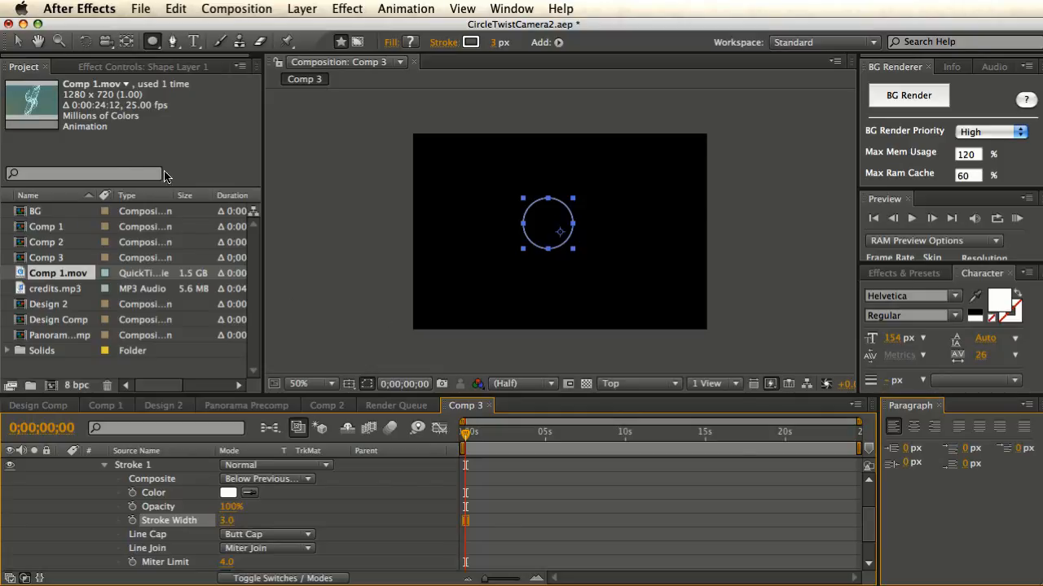
key(v)
click(359, 255)
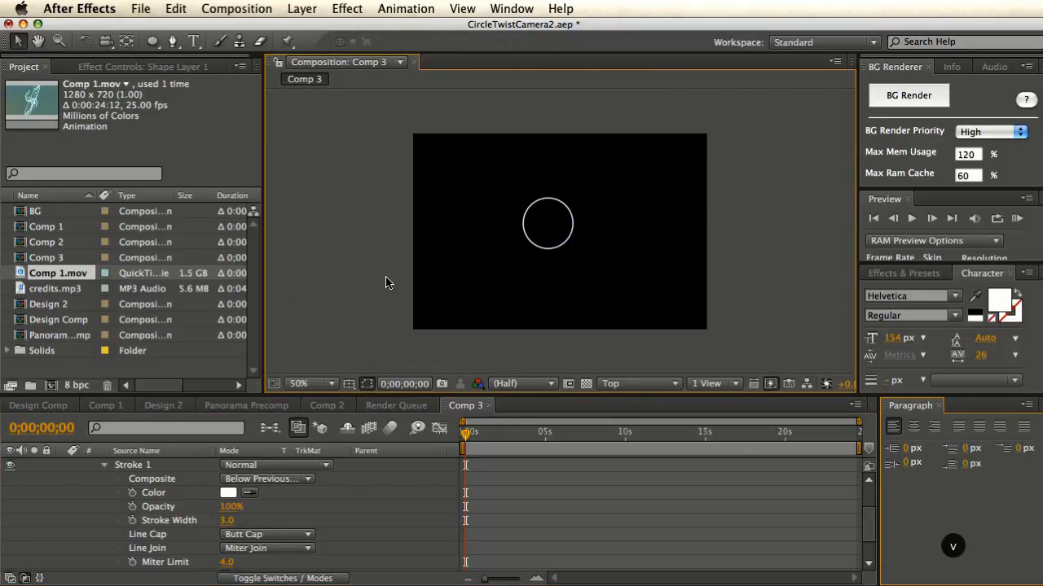
- Set the Ellipse 1 transform Position to 0, 0
click(149, 466)
scroll(207, 508, down, 3)
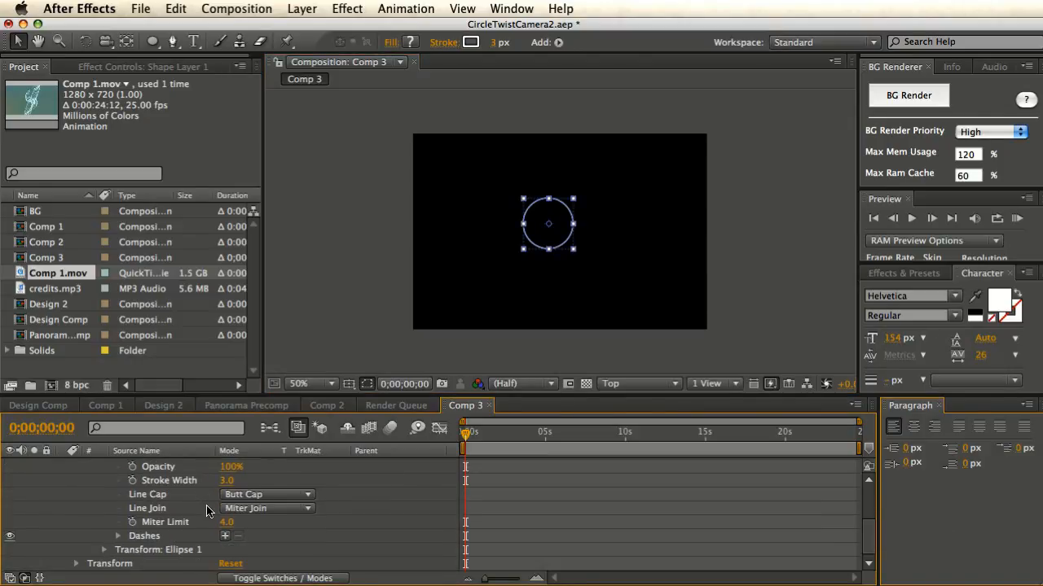
click(104, 550)
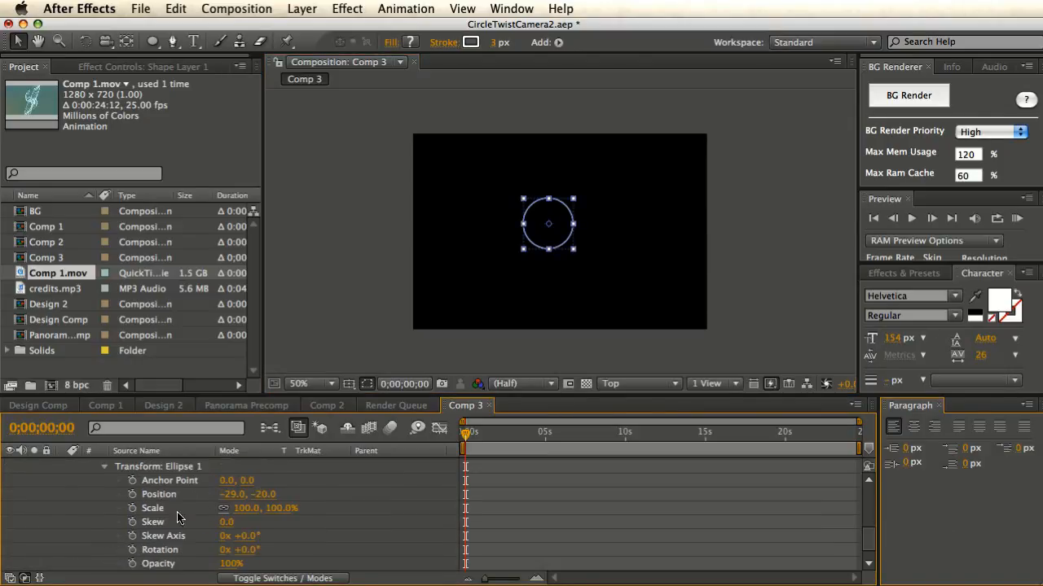
click(233, 494)
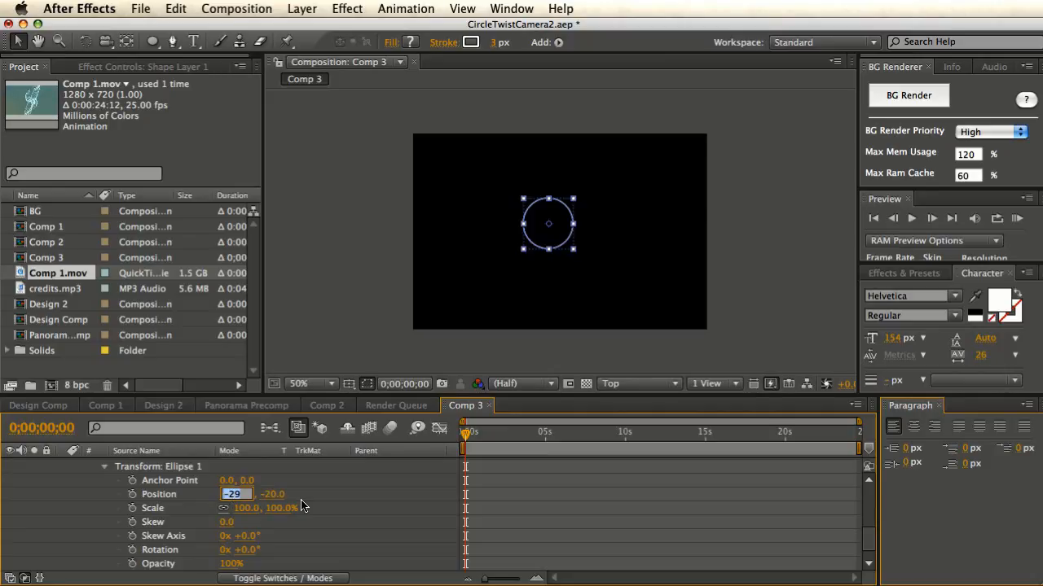
text(0)
click(313, 496)
click(257, 495)
text(0)
click(311, 492)
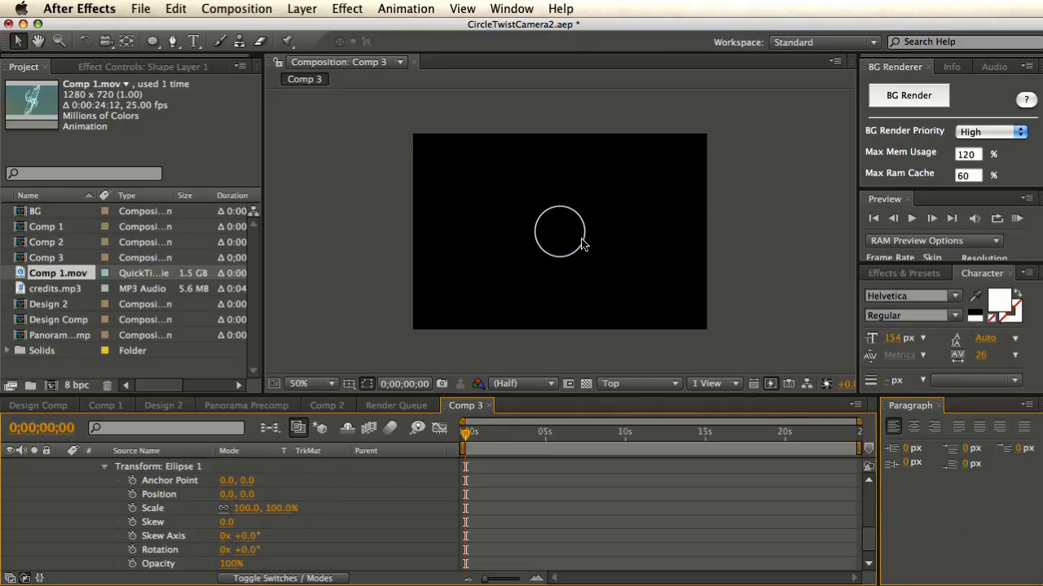
- Collapse Stroke 1 and expand Ellipse Path 1 to show its 122.0, 124.0 size
scroll(353, 494, up, 6)
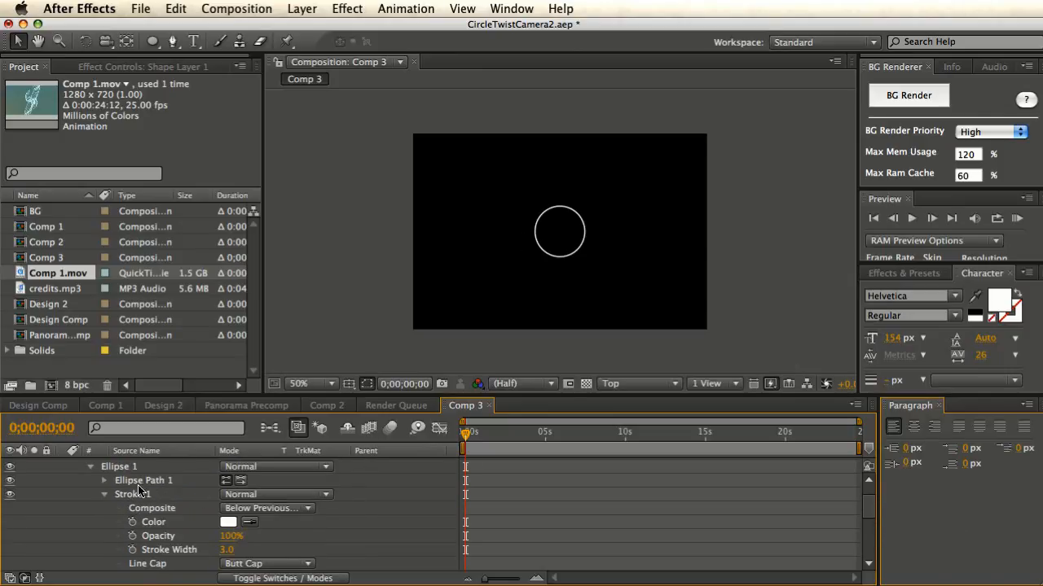
click(105, 494)
click(104, 480)
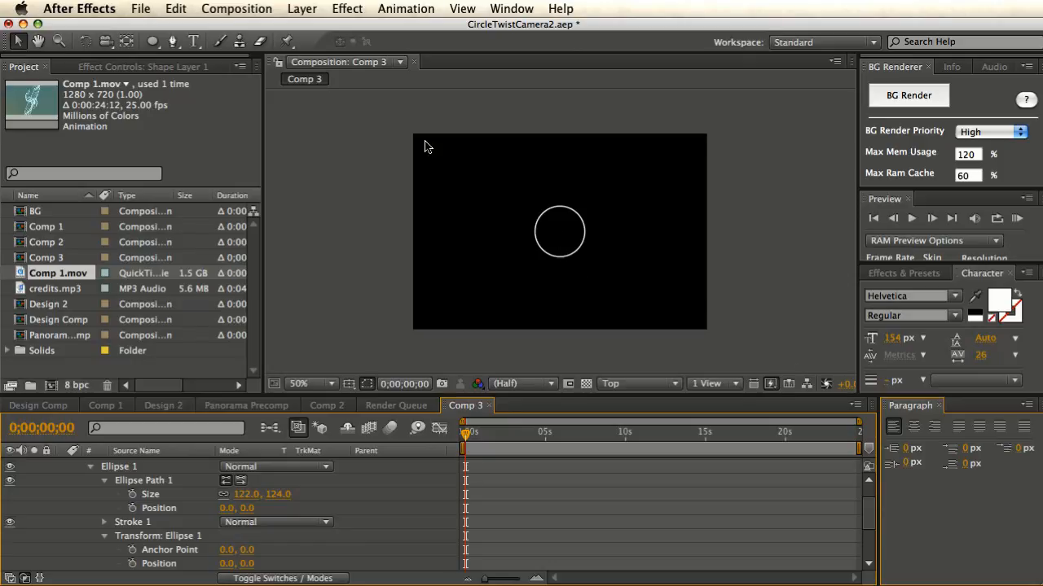
- Select Shape Layer 1 and browse the Effect menu without applying anything
click(342, 10)
click(624, 213)
scroll(233, 460, up, 2)
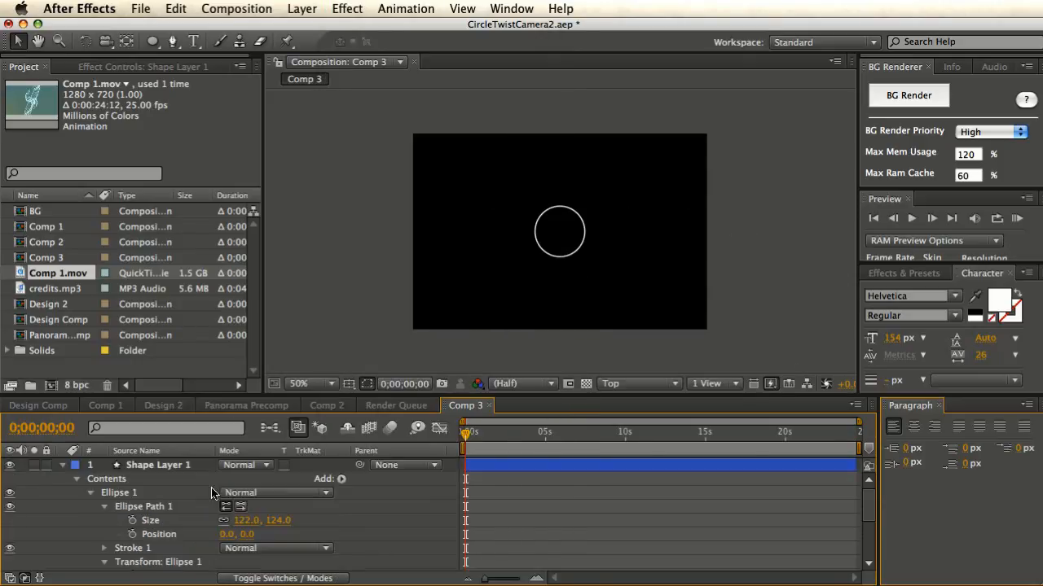
click(147, 468)
click(338, 10)
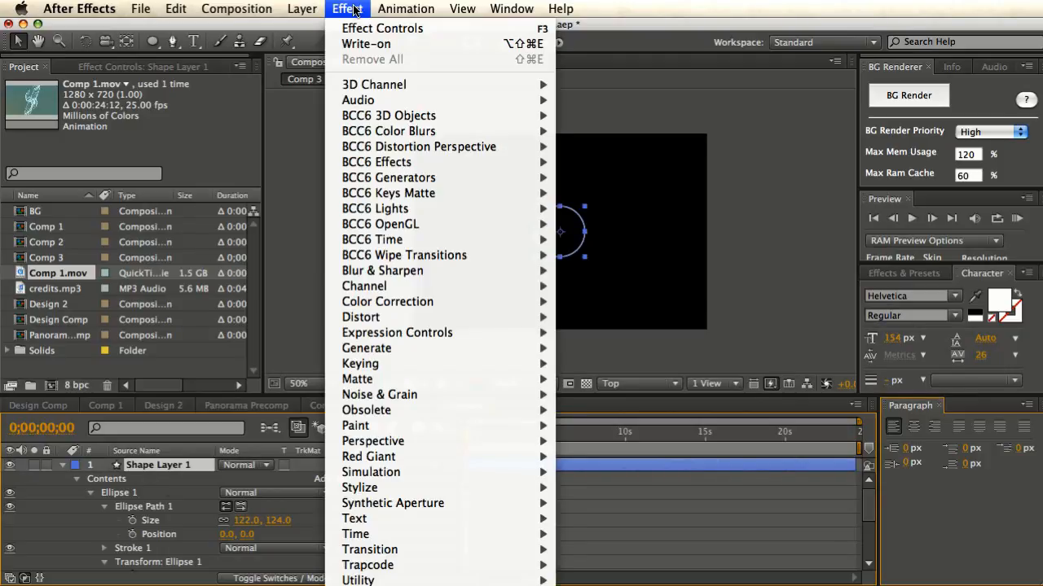
mouse_move(407, 350)
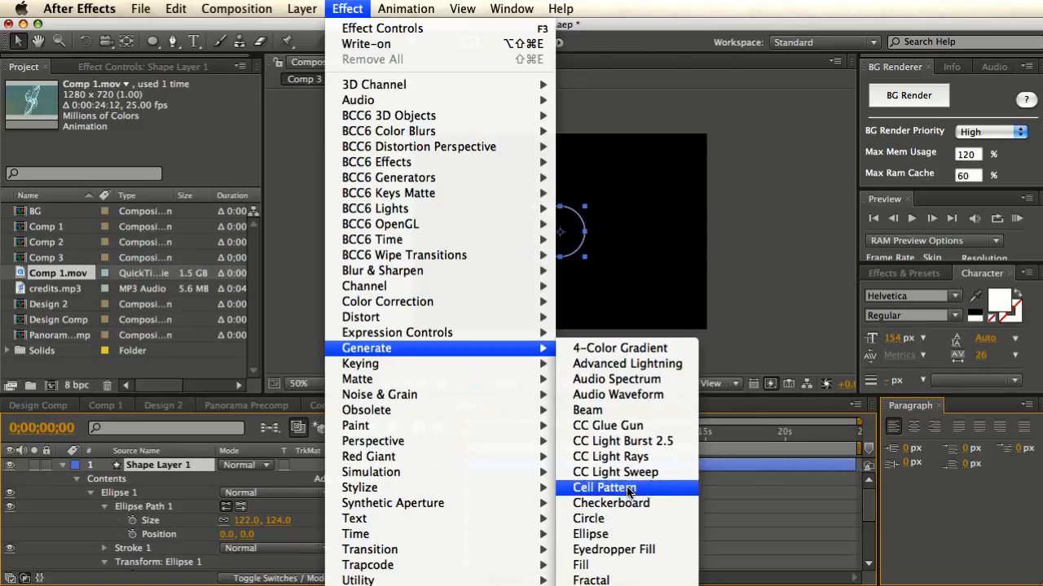
click(750, 295)
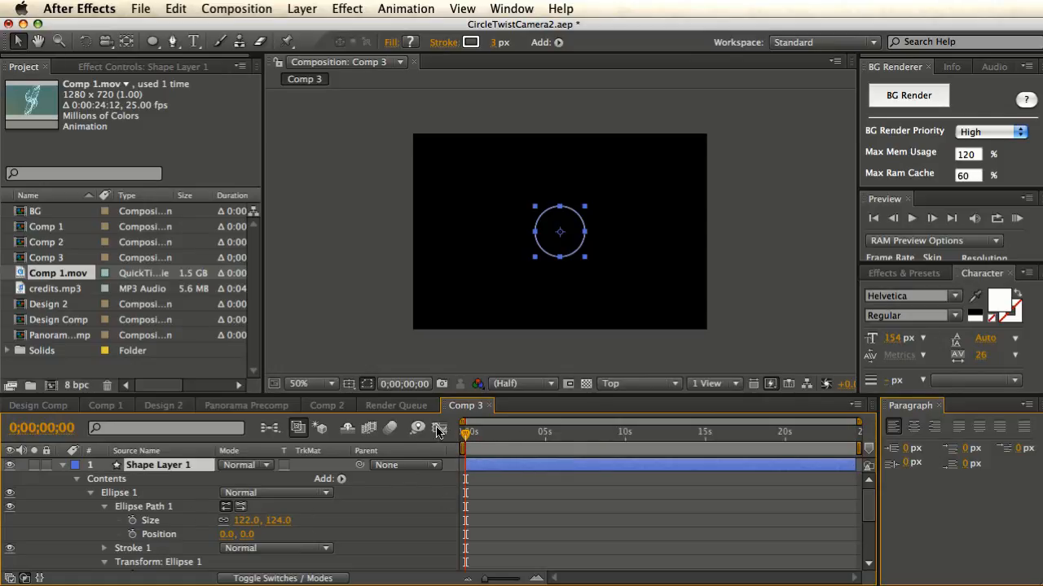
- Unlink the Ellipse Path 1 Size proportions and set it to 100, 100
click(158, 508)
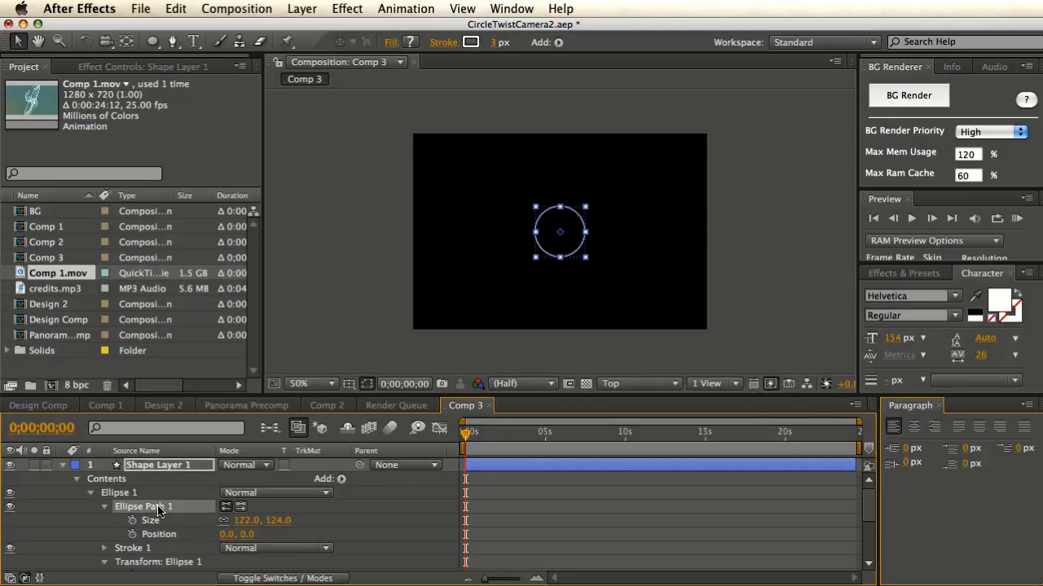
click(366, 248)
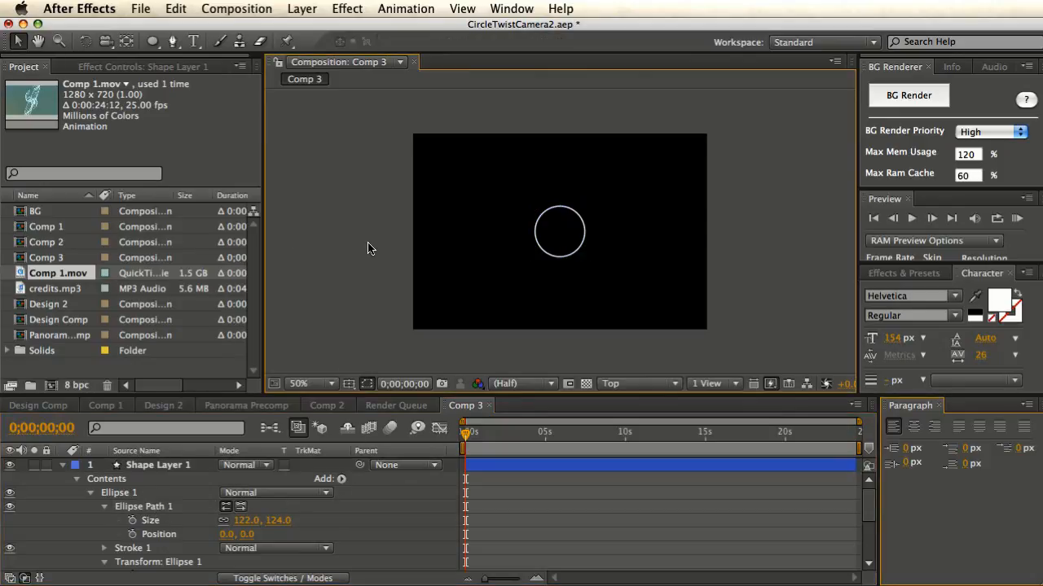
click(225, 522)
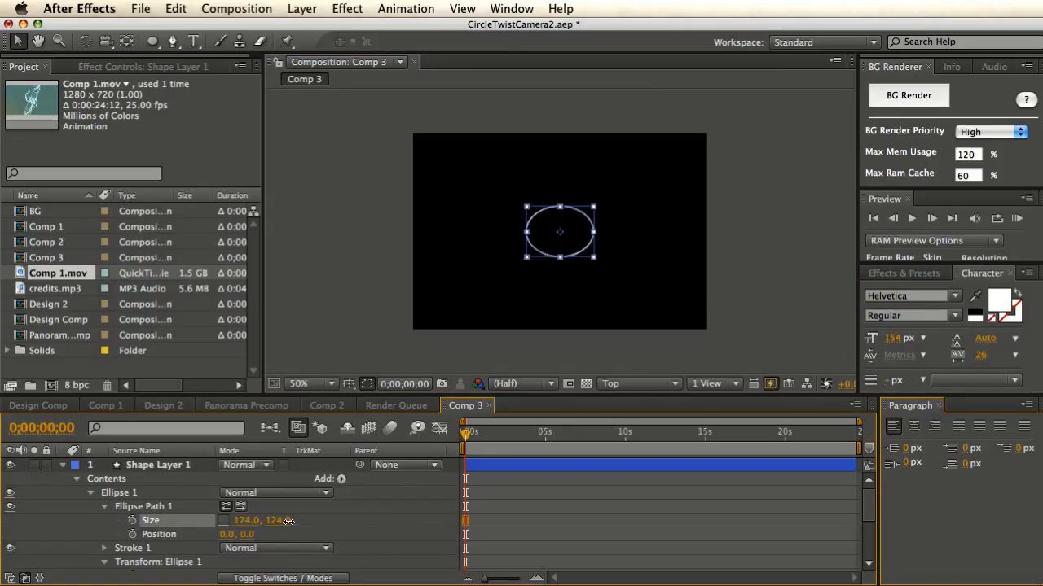
drag(247, 520, 269, 521)
click(249, 521)
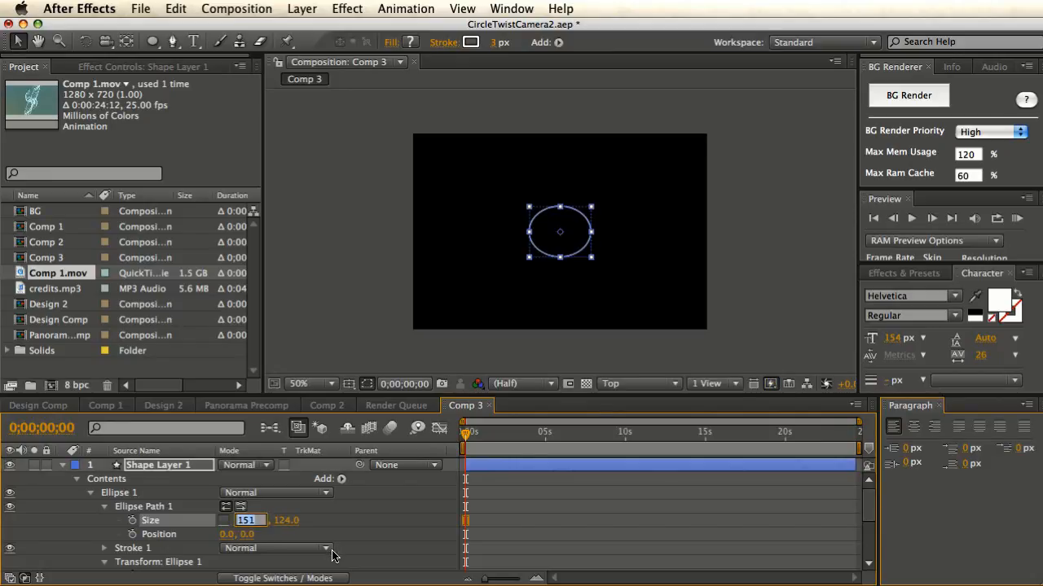
text(100)
key(Return)
click(281, 520)
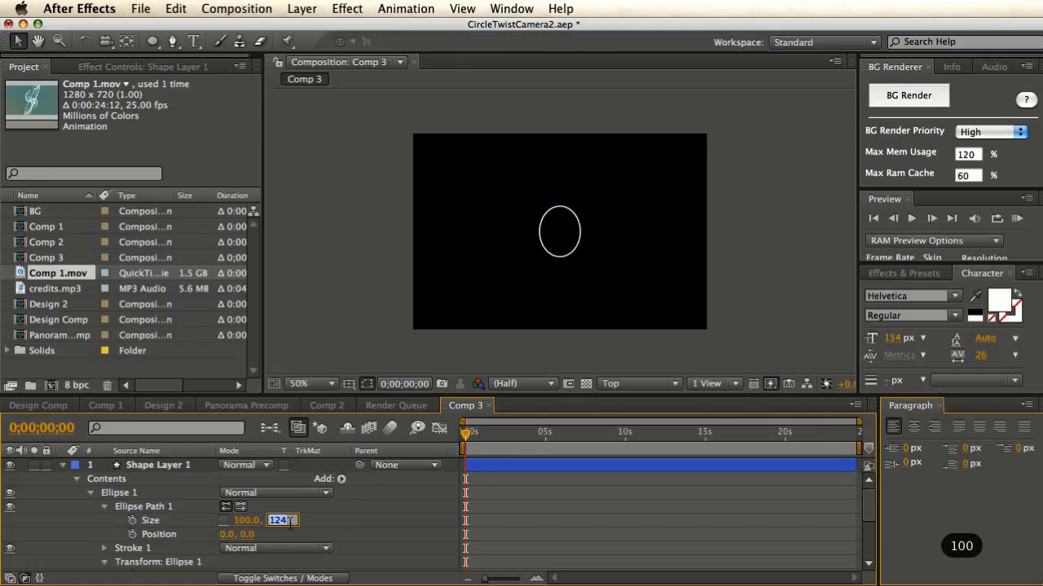
text(100)
key(Return)
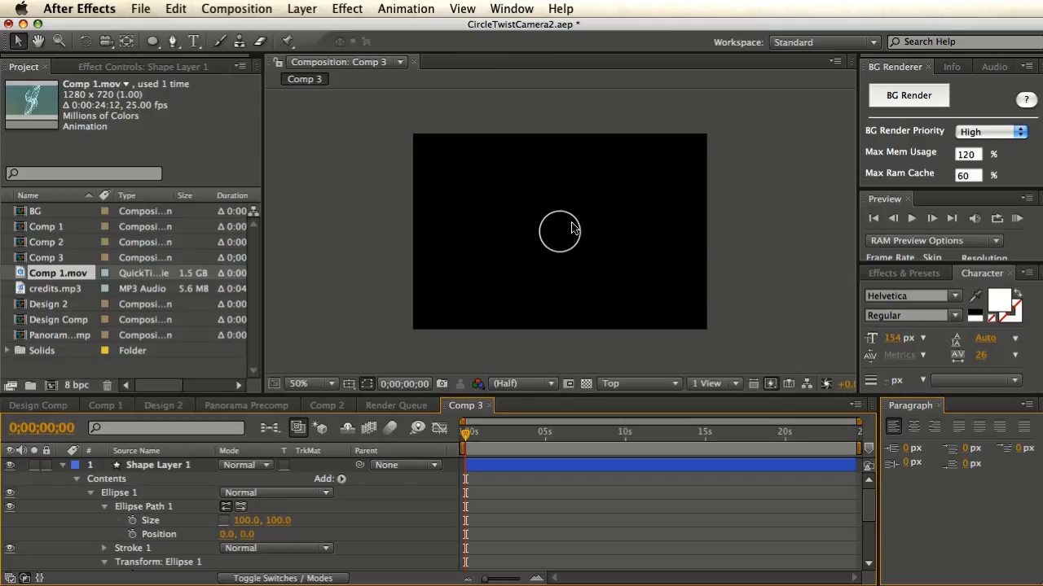
- Change the Ellipse Path 1 Size to 20, 20 and select the shape layer
click(248, 521)
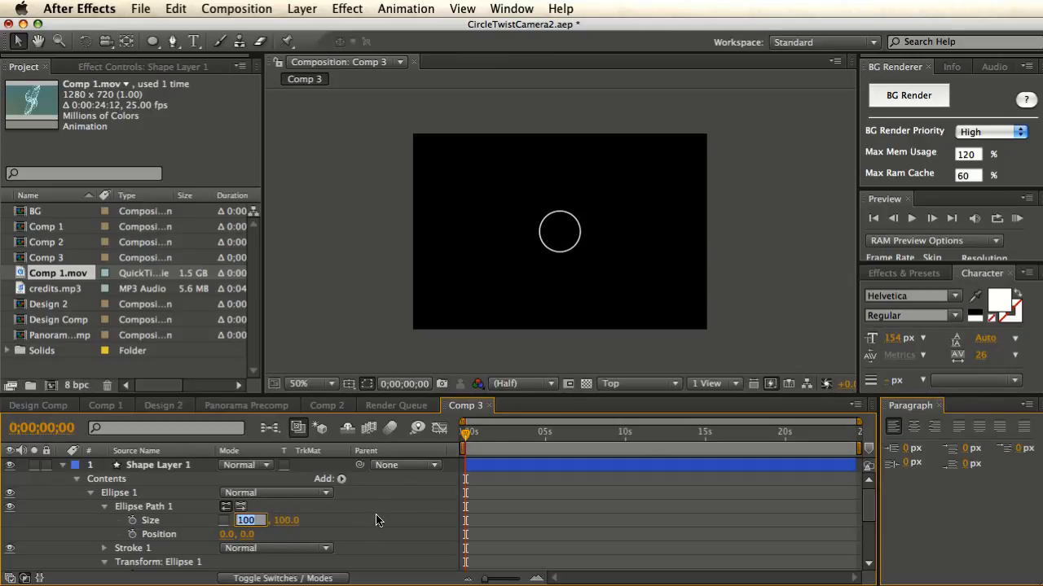
text(20)
key(Tab)
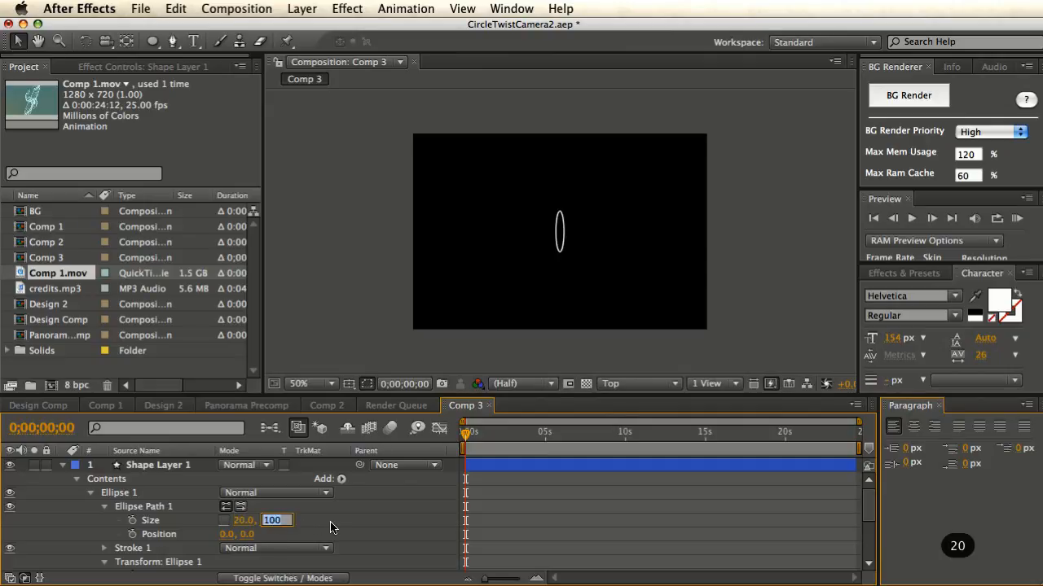
text(20.)
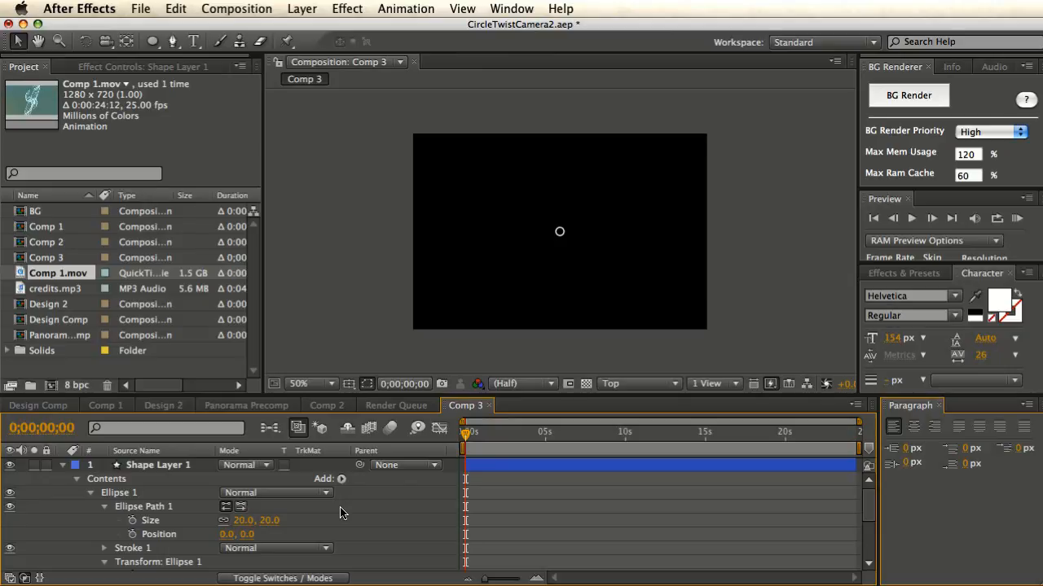
click(188, 469)
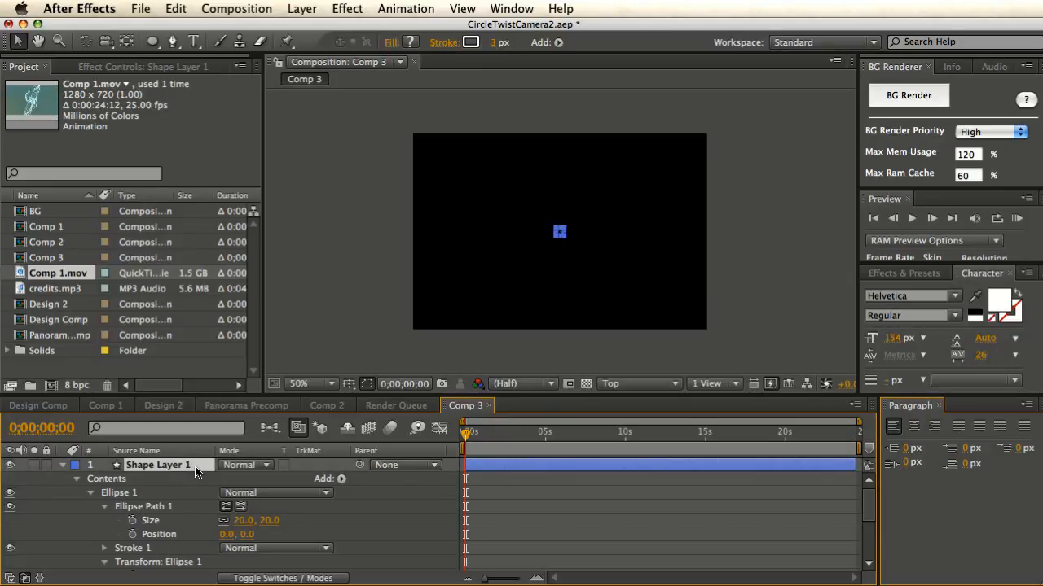
key(super+d)
key(super+d)
key(super+d)
key(super+d)
key(super+d)
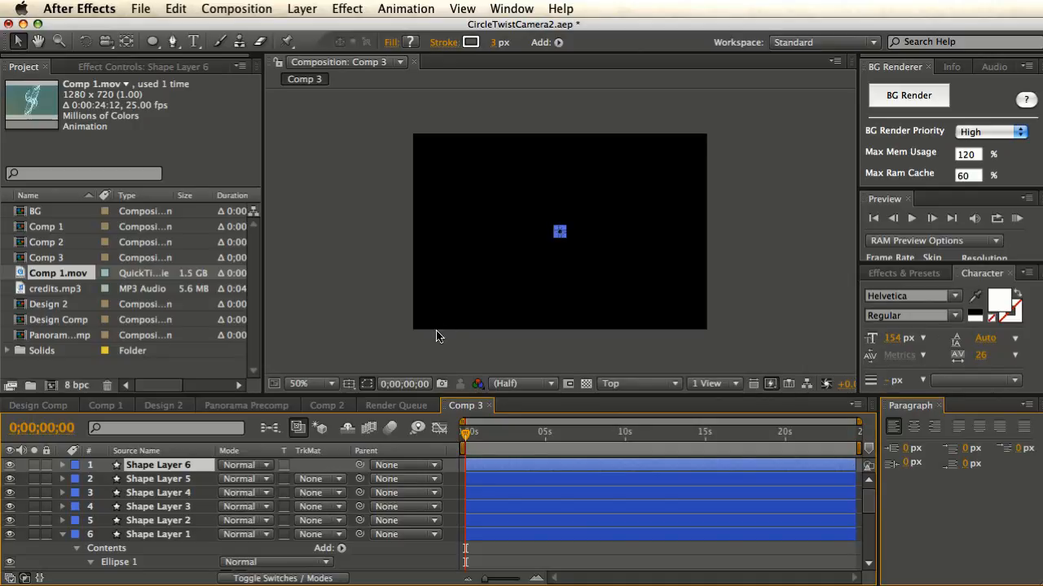
key(super+z)
key(super+z)
key(super+z)
key(super+z)
key(super+z)
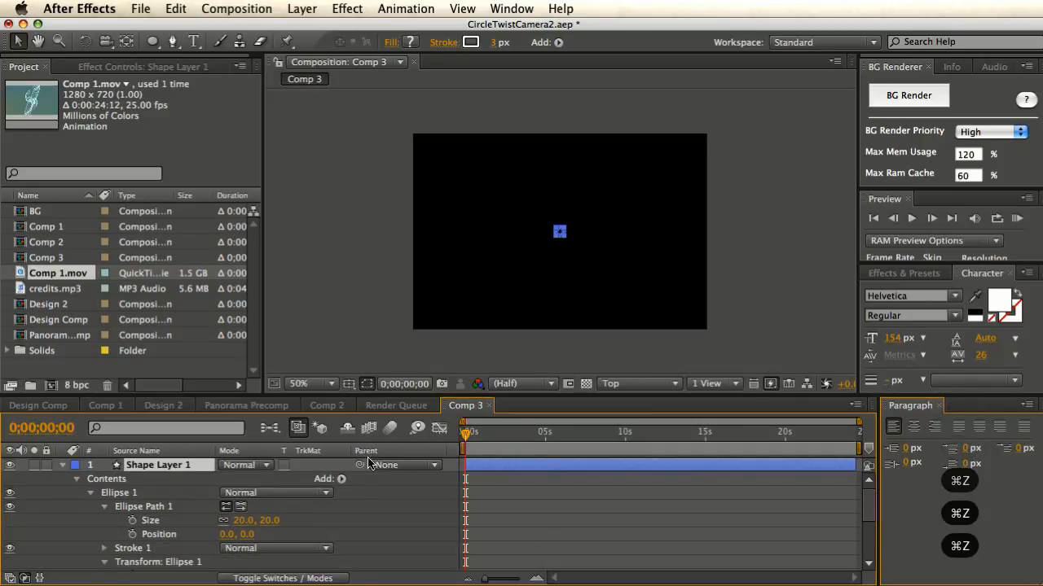
- Add the expression index*20 to the ellipse Size and dismiss the dimension warning
alt+click(135, 523)
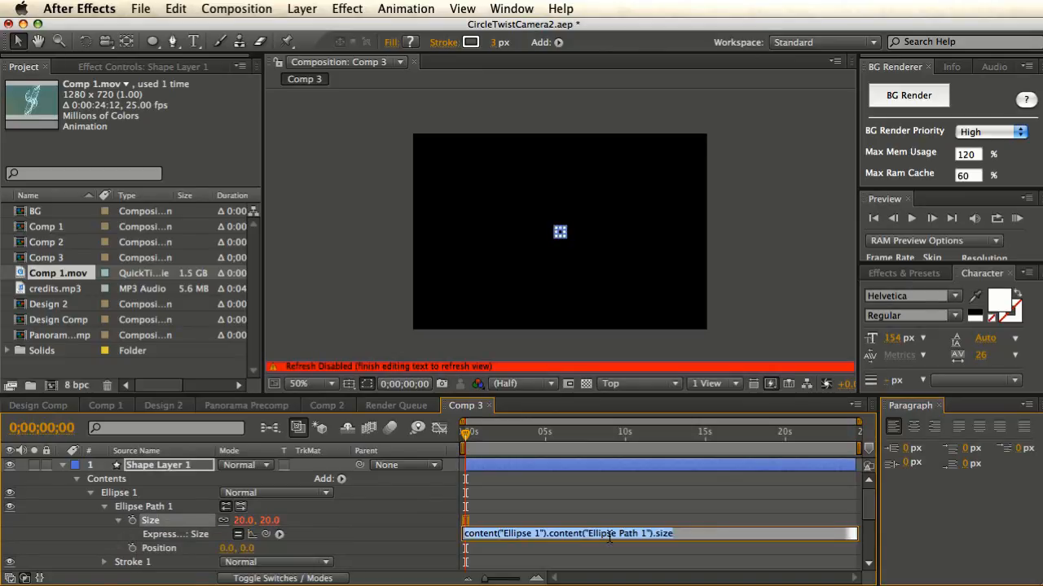
text(inde)
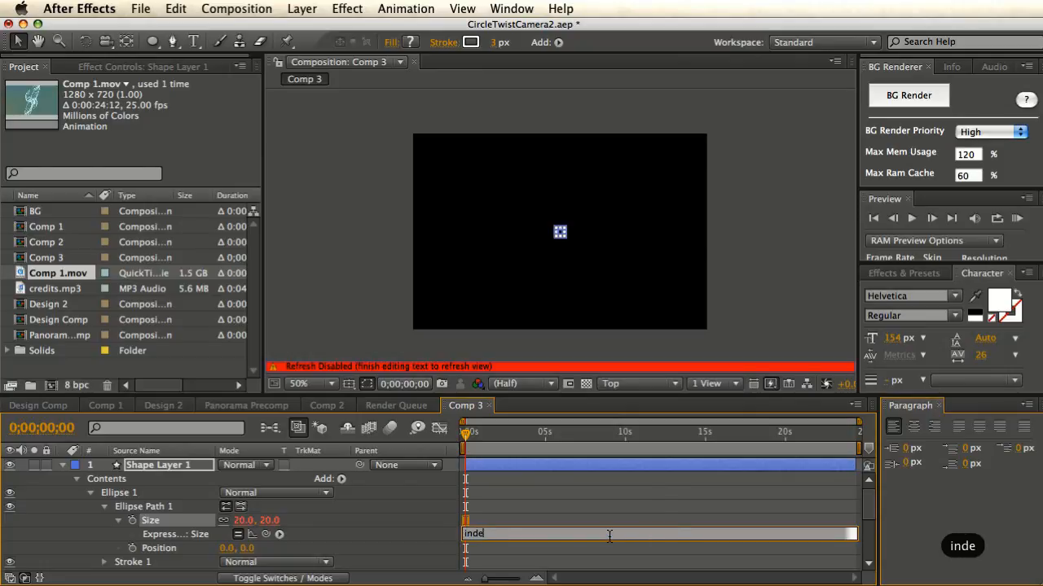
text(x)
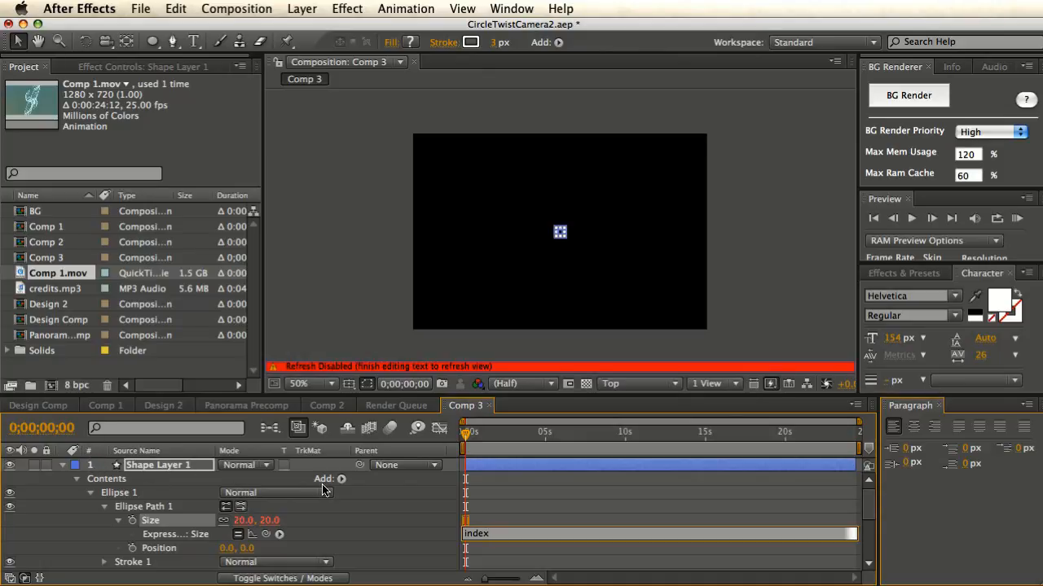
text(*20)
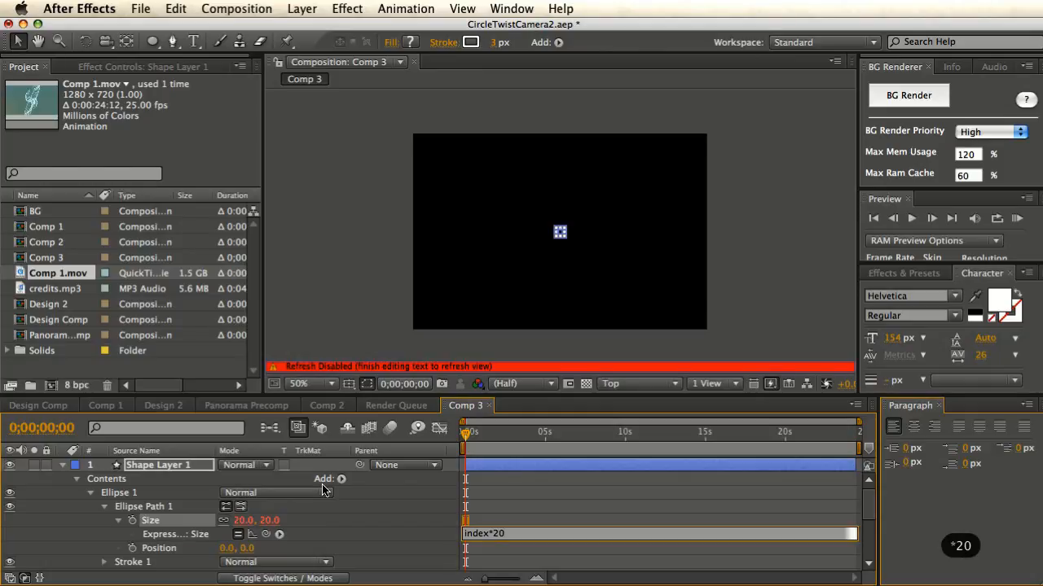
click(409, 534)
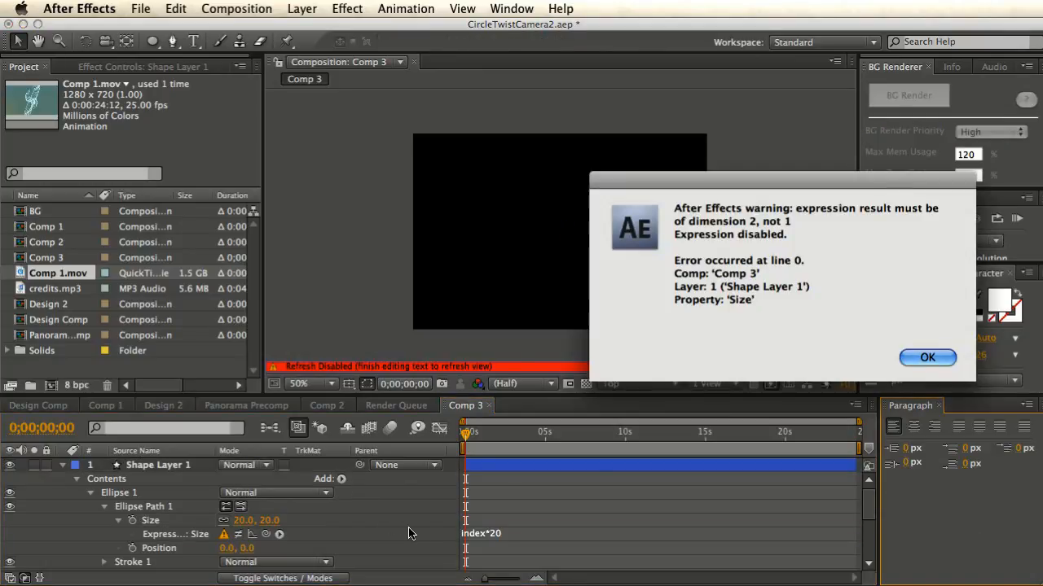
click(916, 356)
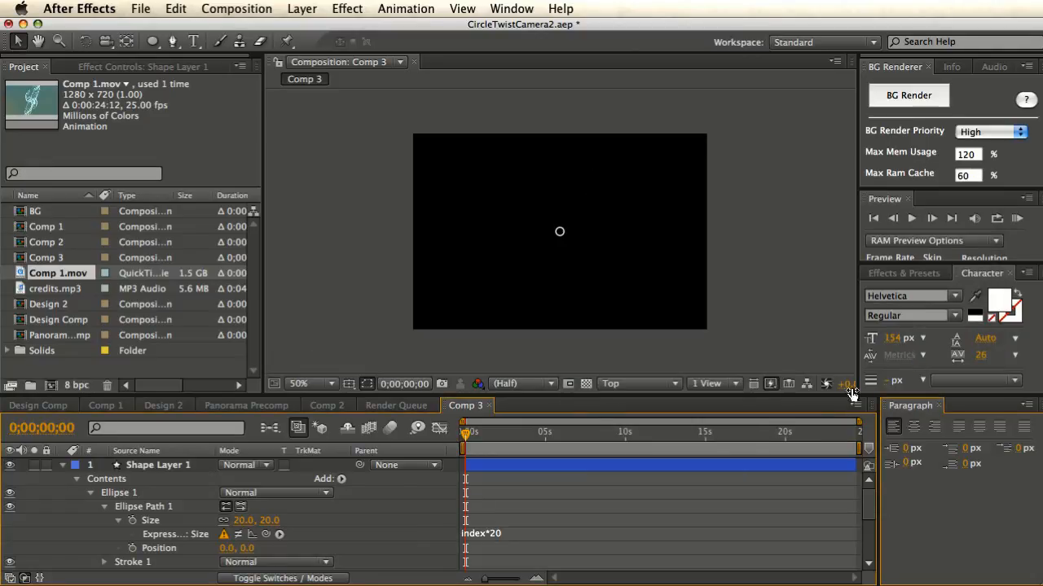
- Rewrite the Size expression as 'x = index*20; [x,x];' and commit it
click(511, 535)
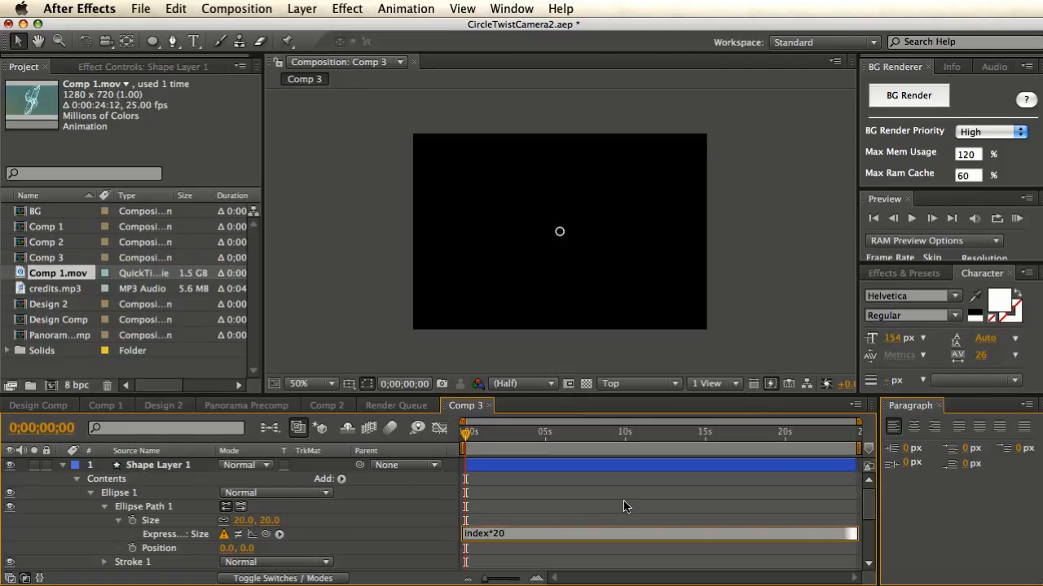
key(Left)
text(x =)
text(;)
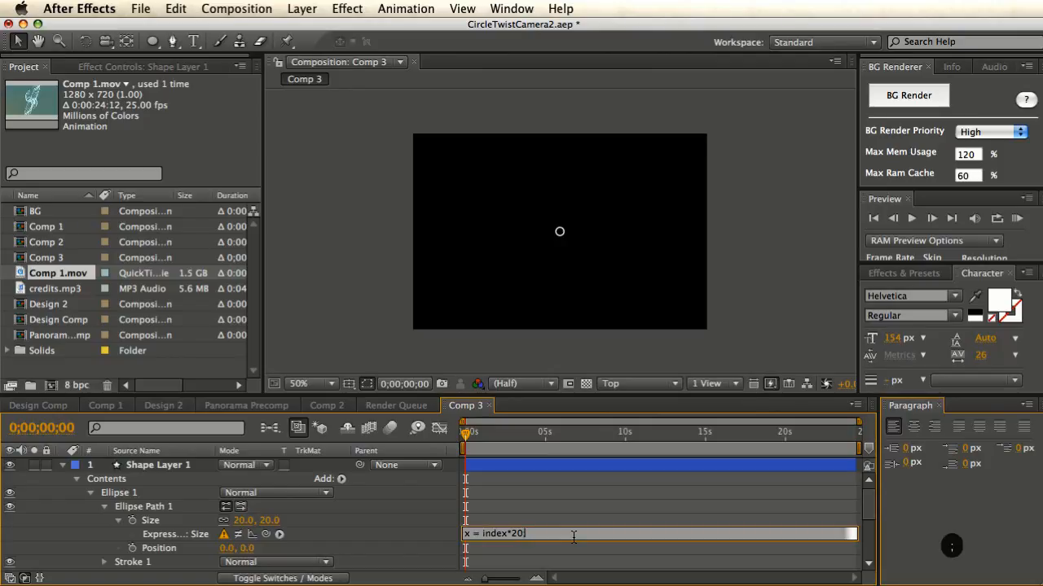
key(Return)
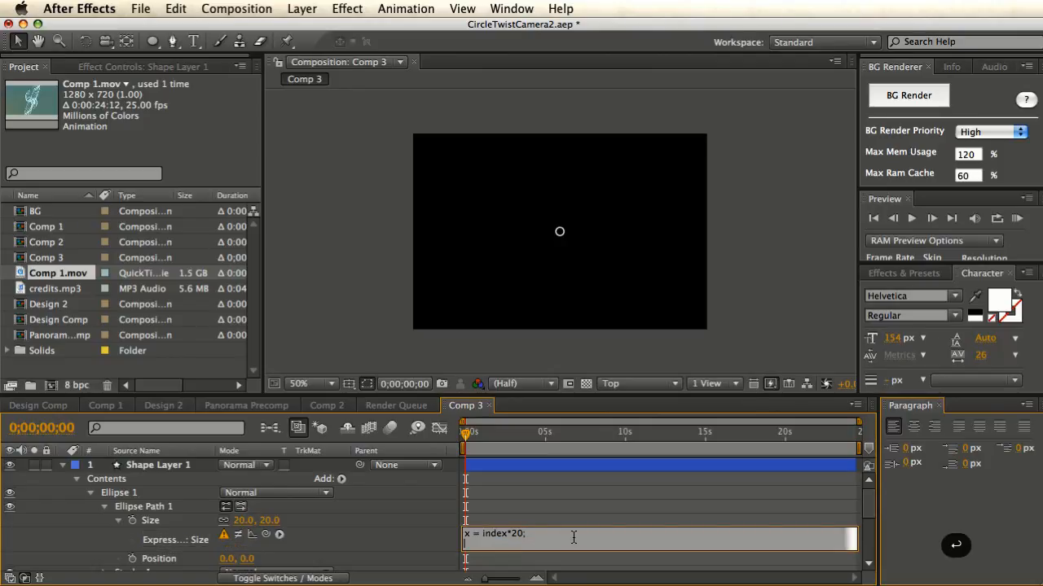
text([x,x)
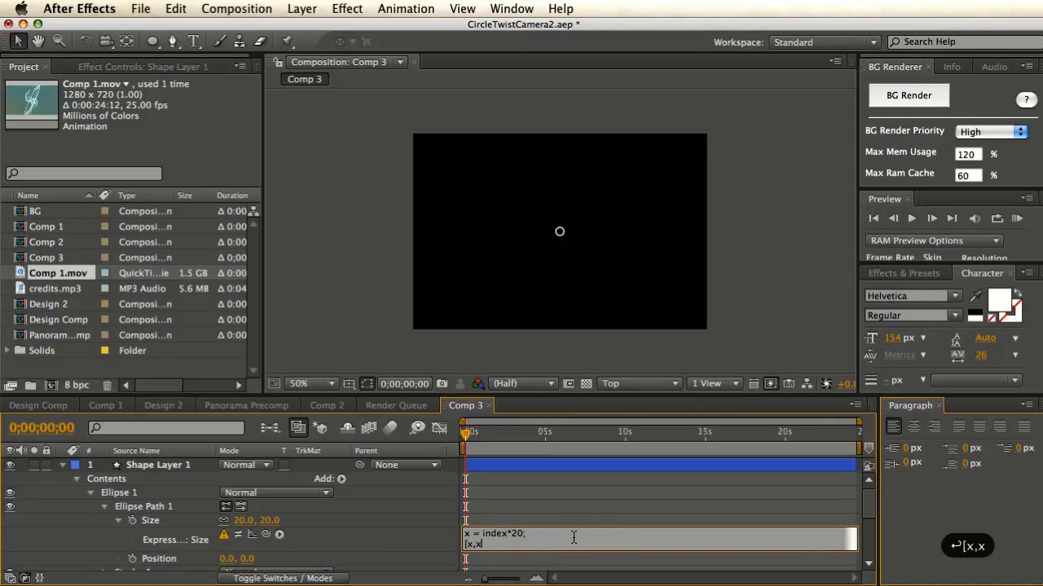
text(];)
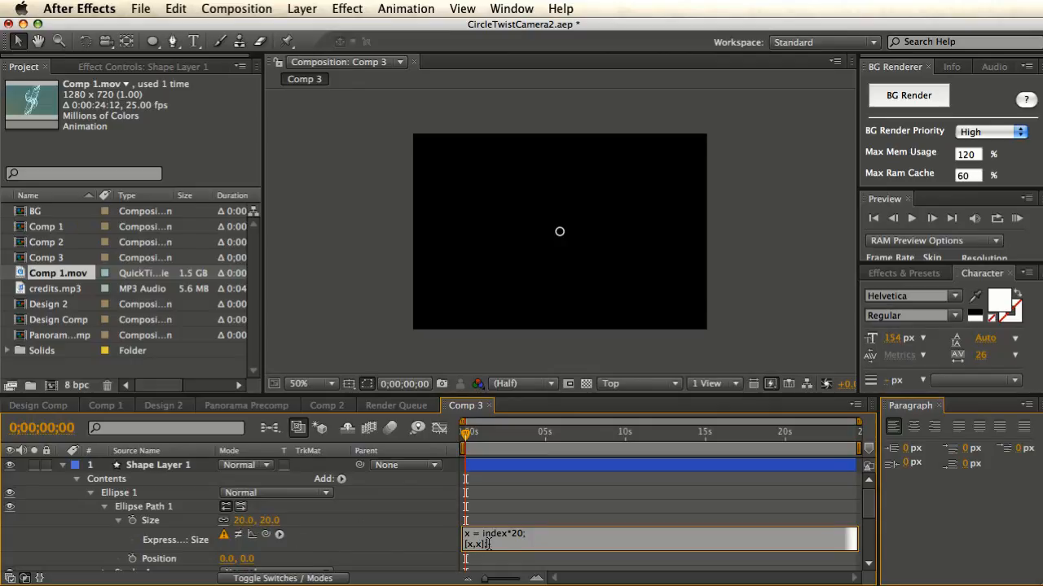
click(439, 541)
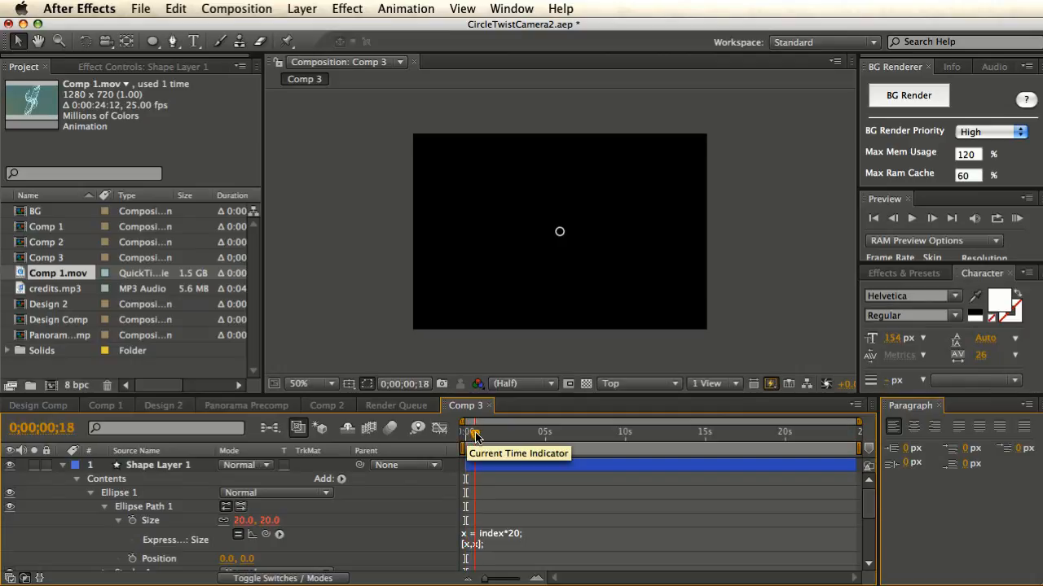
- Duplicate the circle layer twice and preview the growing rings around three seconds
click(182, 471)
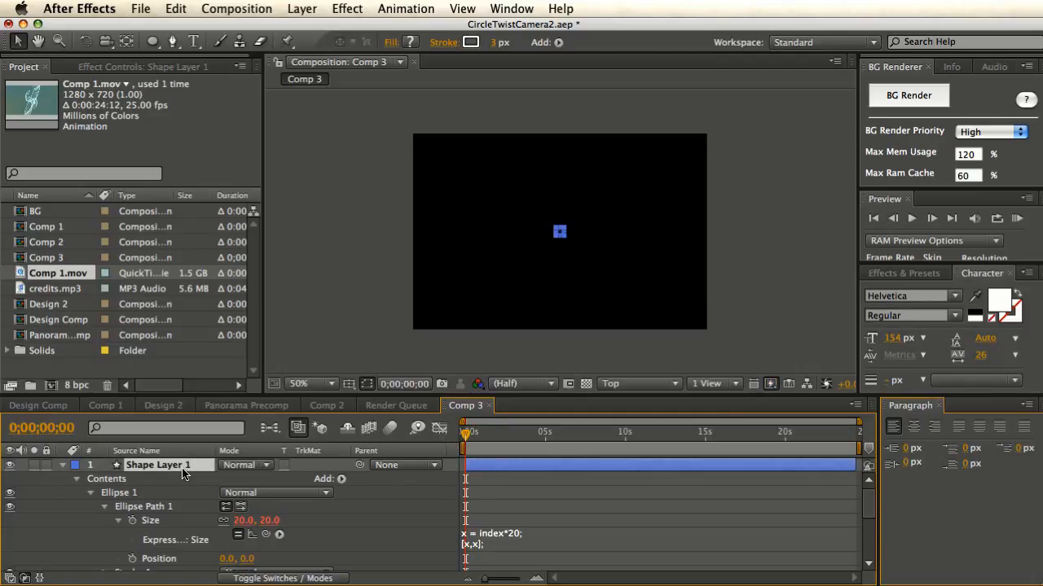
key(super+d)
key(super+d)
key(super+d)
key(super+d)
key(super+d)
key(super+d)
key(super+d)
key(super+d)
key(super+d)
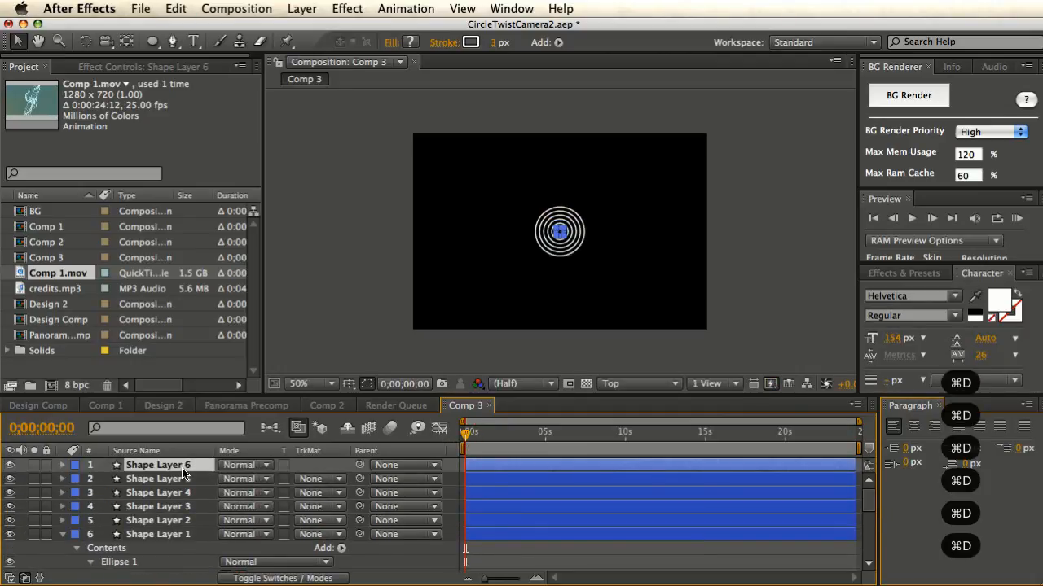
key(super+d)
key(super+d)
key(super+d)
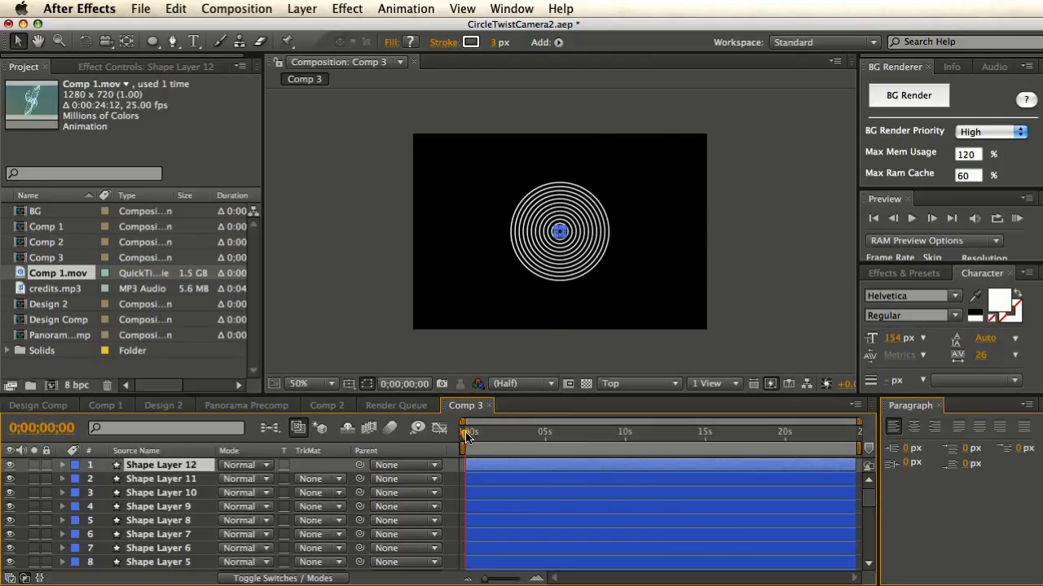
mouse_move(465, 432)
mouse_down()
mouse_move(517, 436)
mouse_move(465, 433)
mouse_up()
- Delete the extra ring layers and Shape Layers 12, 4, 3 and 2
click(196, 481)
key(super+a)
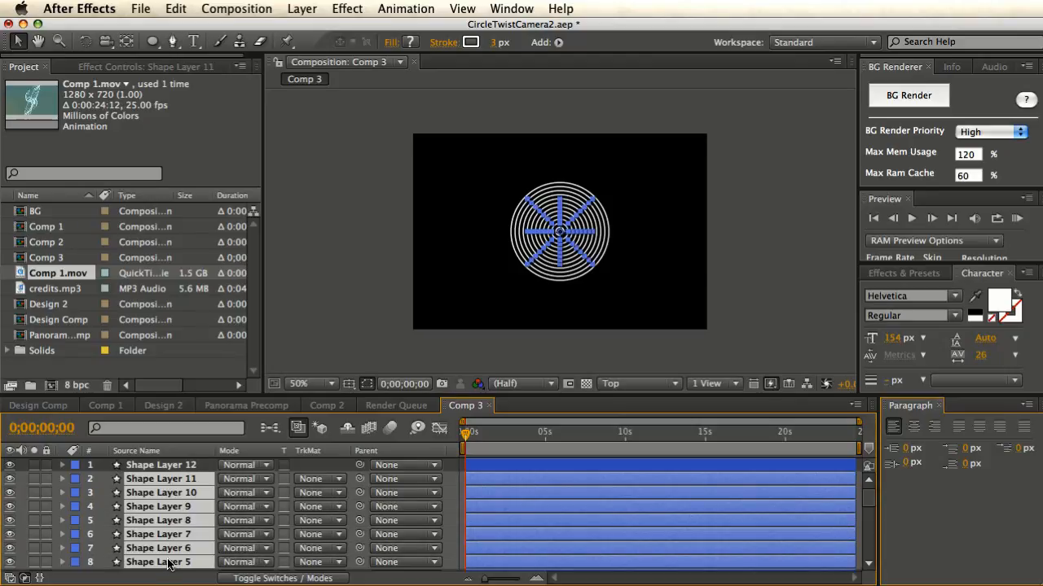
key(BackSpace)
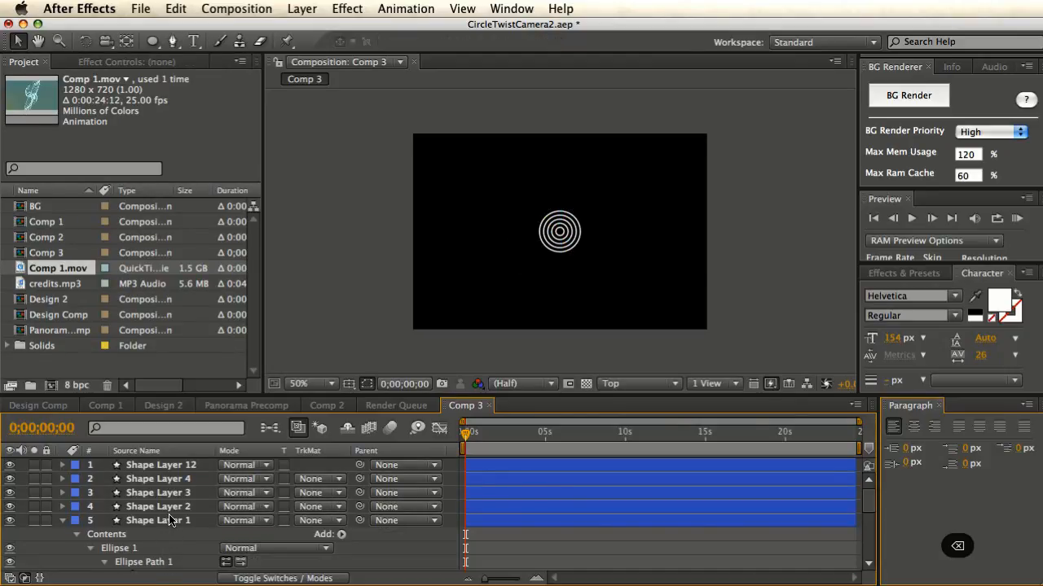
click(169, 508)
shift+click(174, 479)
shift+click(176, 466)
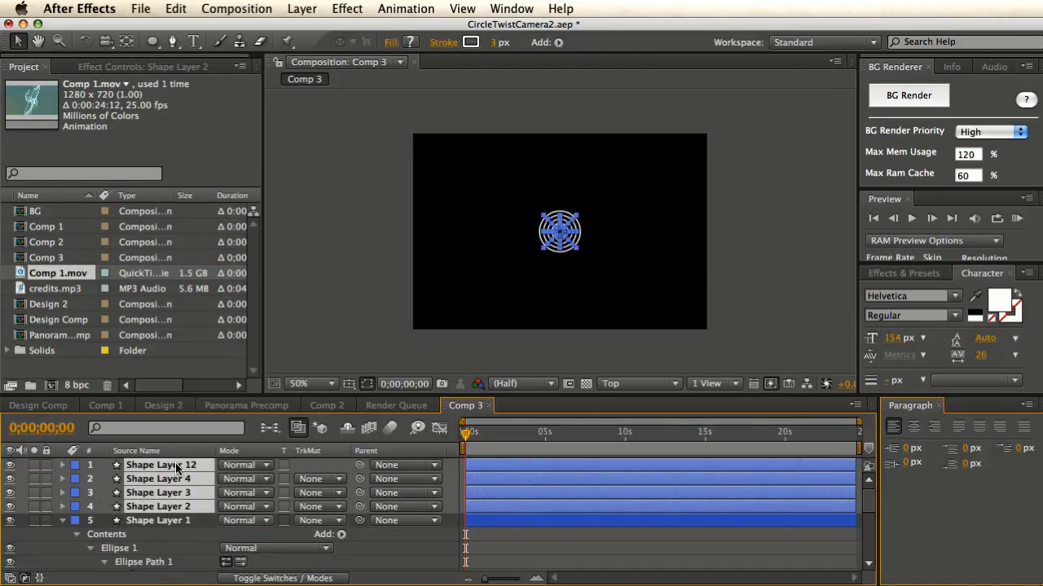
key(BackSpace)
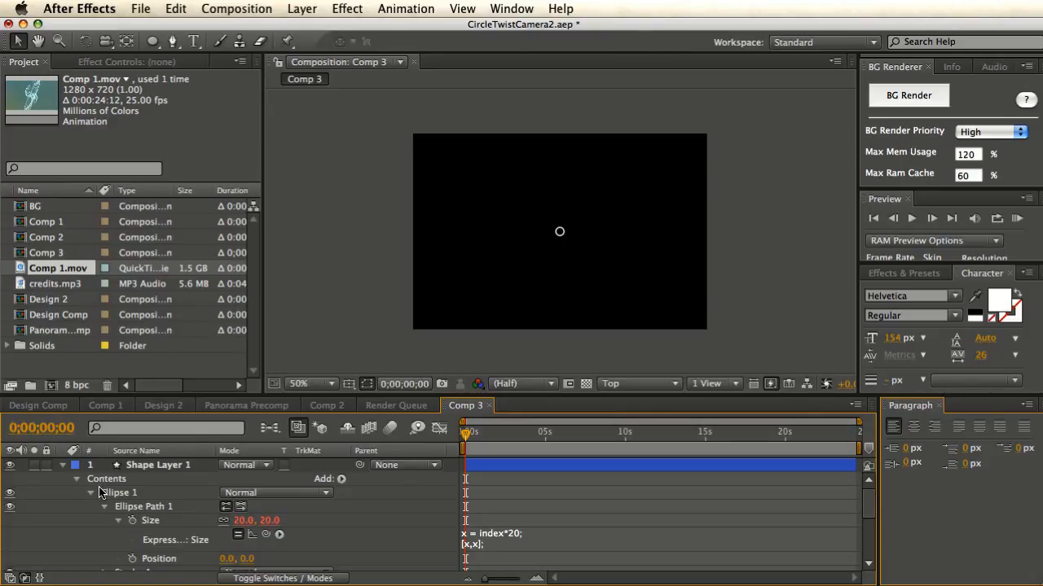
- Turn on Shape Layer 1's 3D Layer switch and set the 3D view to Active Camera
click(160, 469)
key(F4)
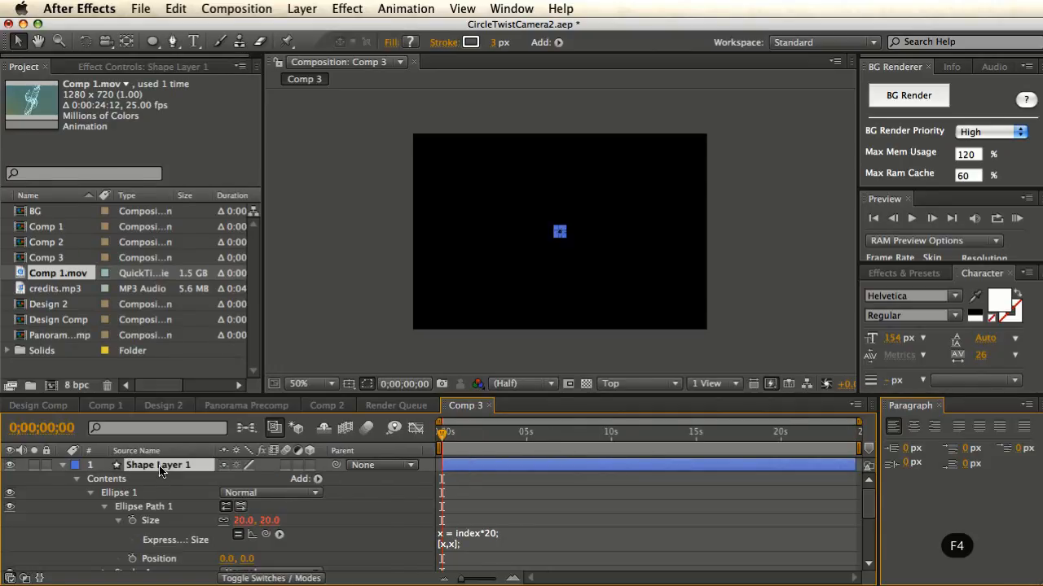
click(310, 465)
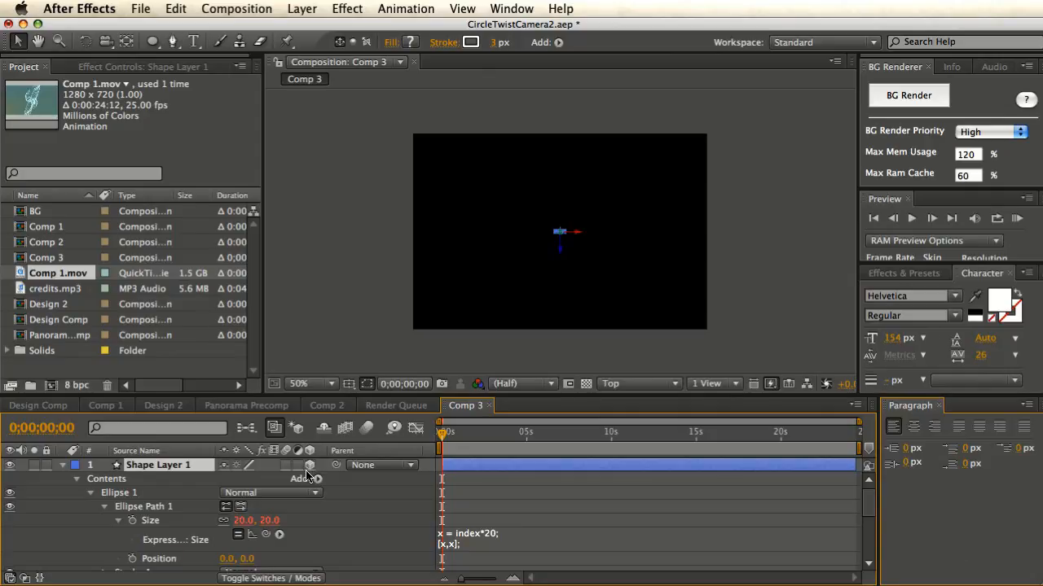
click(483, 324)
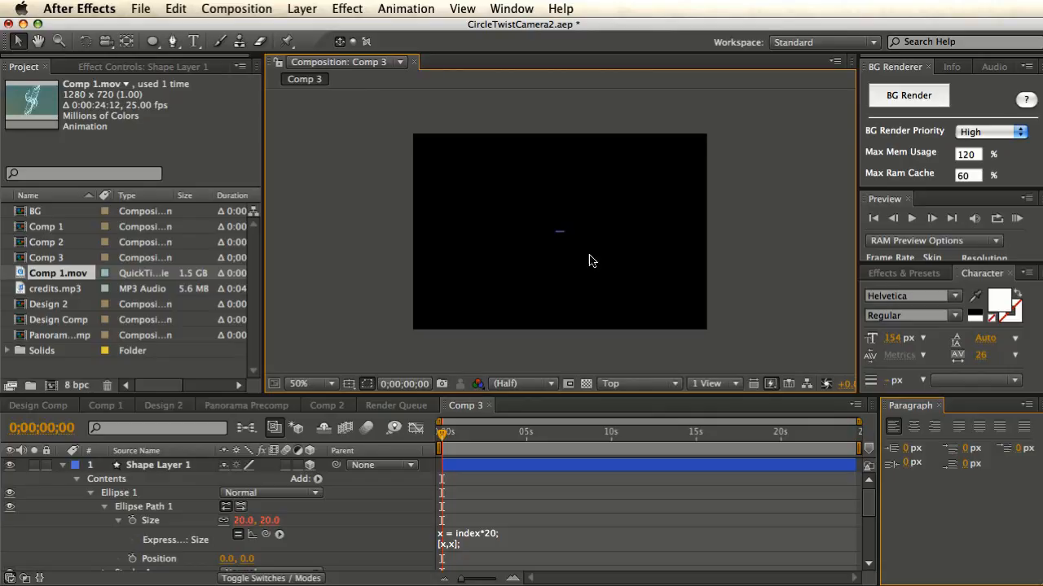
click(621, 384)
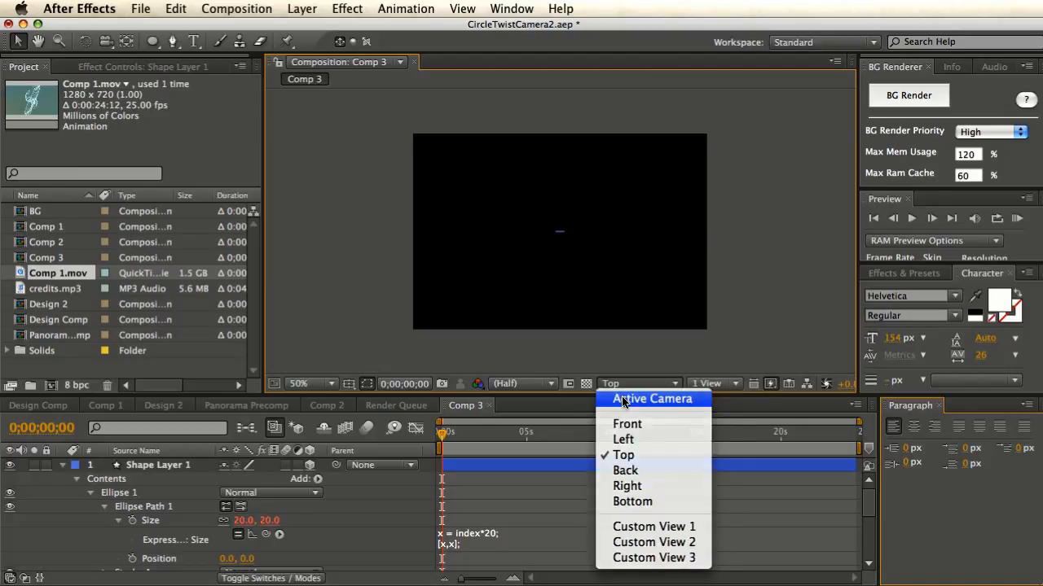
click(626, 399)
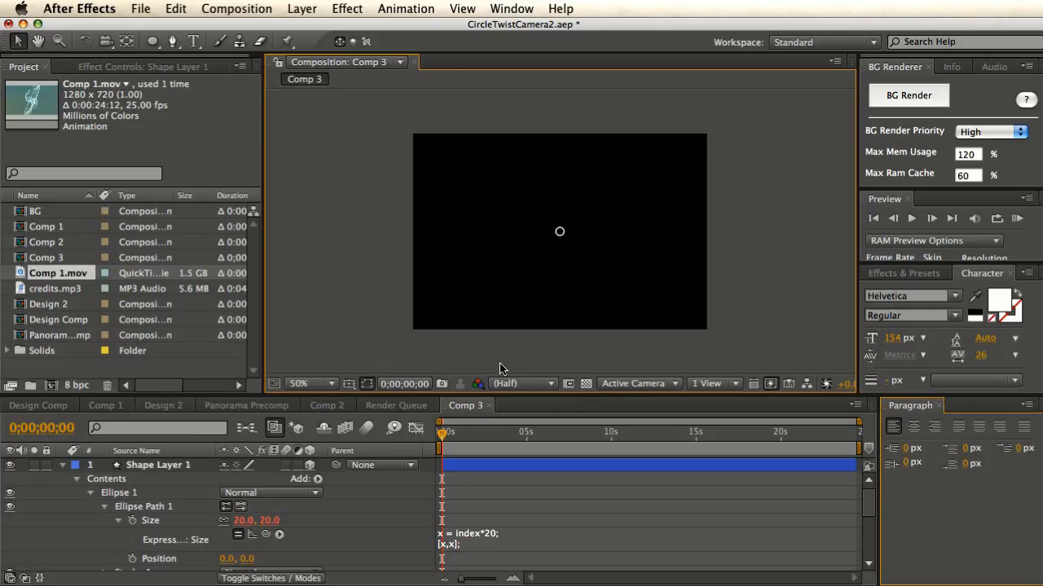
- Create a new Camera 1 layer with default settings from Layer > New > Camera
click(303, 10)
mouse_move(322, 30)
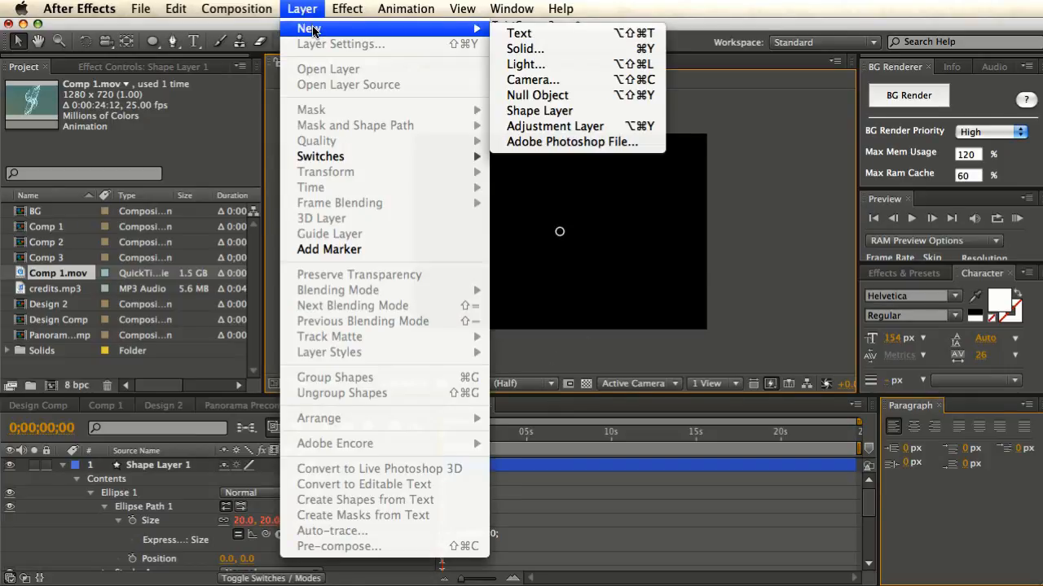
click(538, 79)
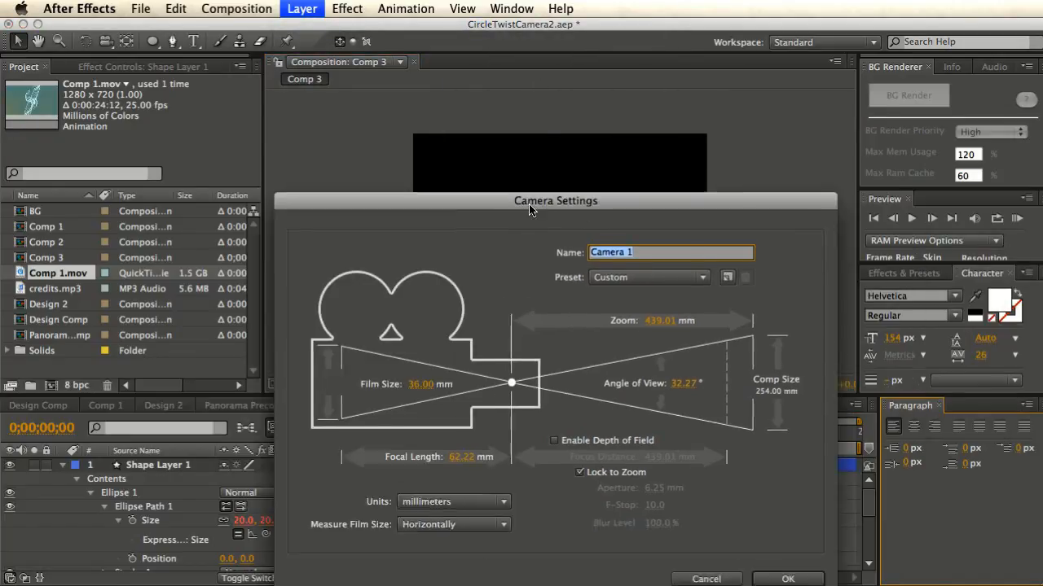
click(749, 491)
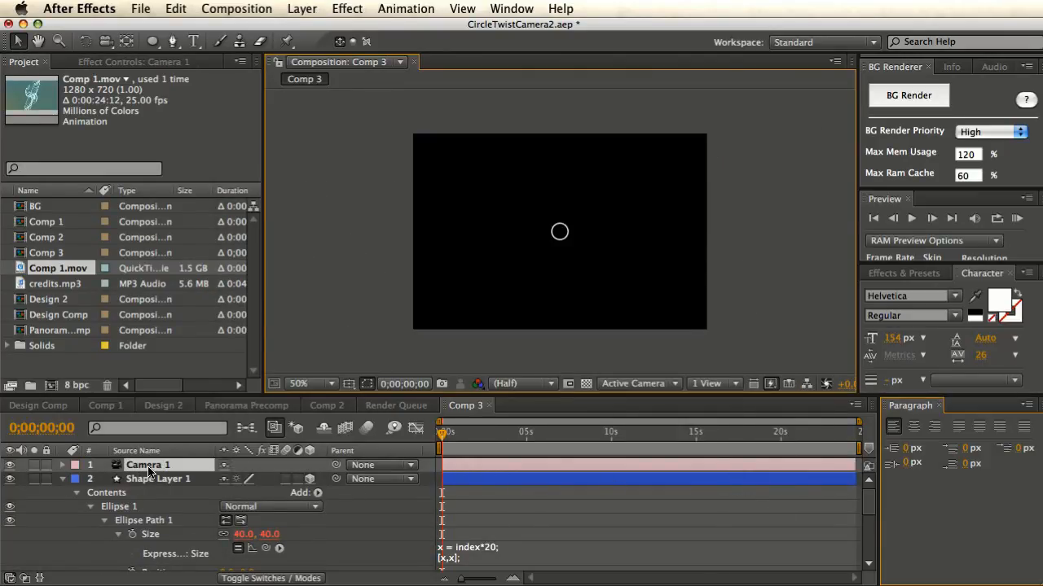
- Reorder the layers so Shape Layer 1 sits above Camera 1, leaving it selected
click(66, 480)
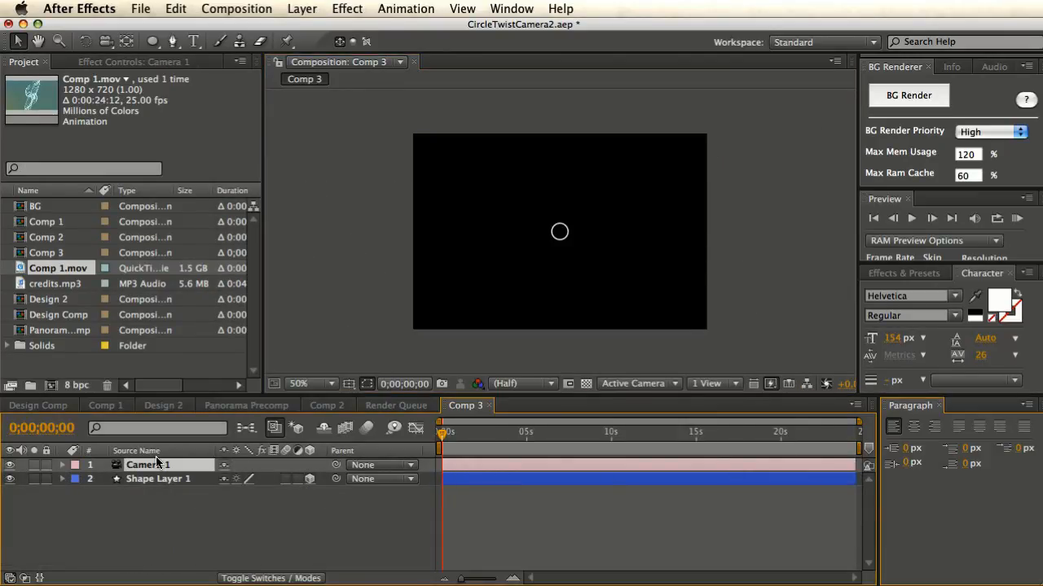
key(ctrl+bracketleft)
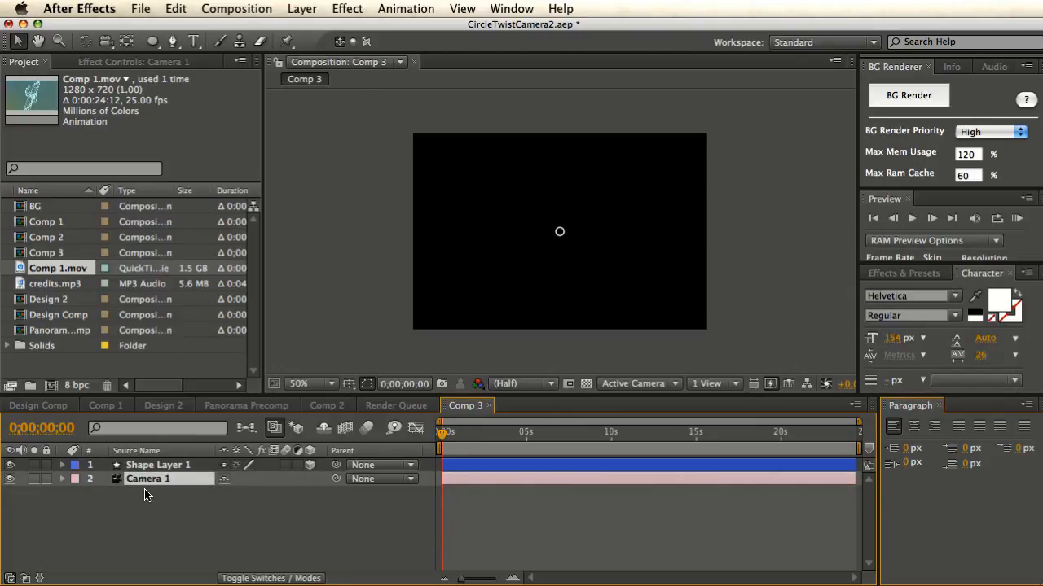
drag(152, 481, 153, 466)
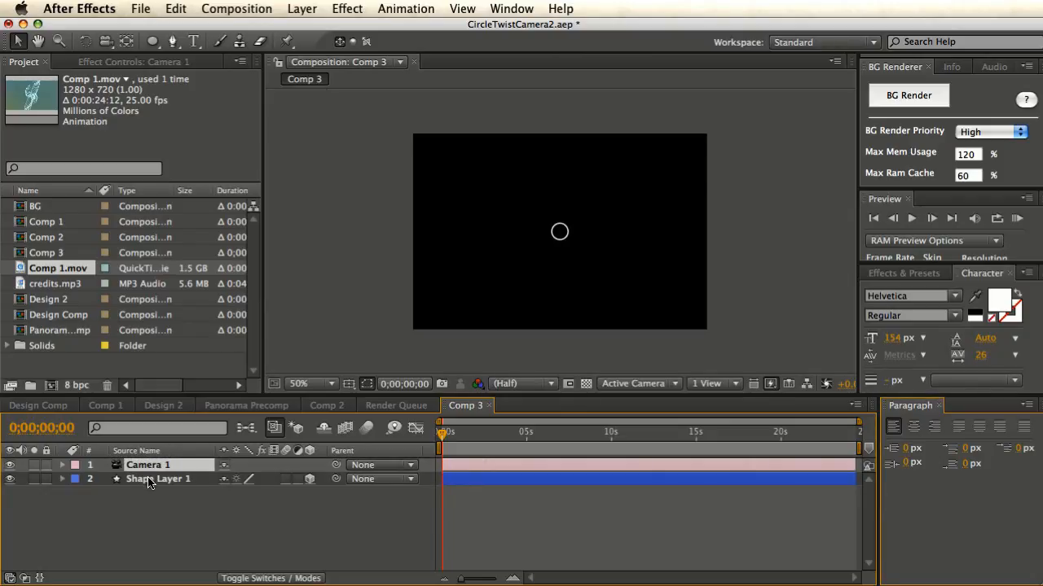
click(147, 480)
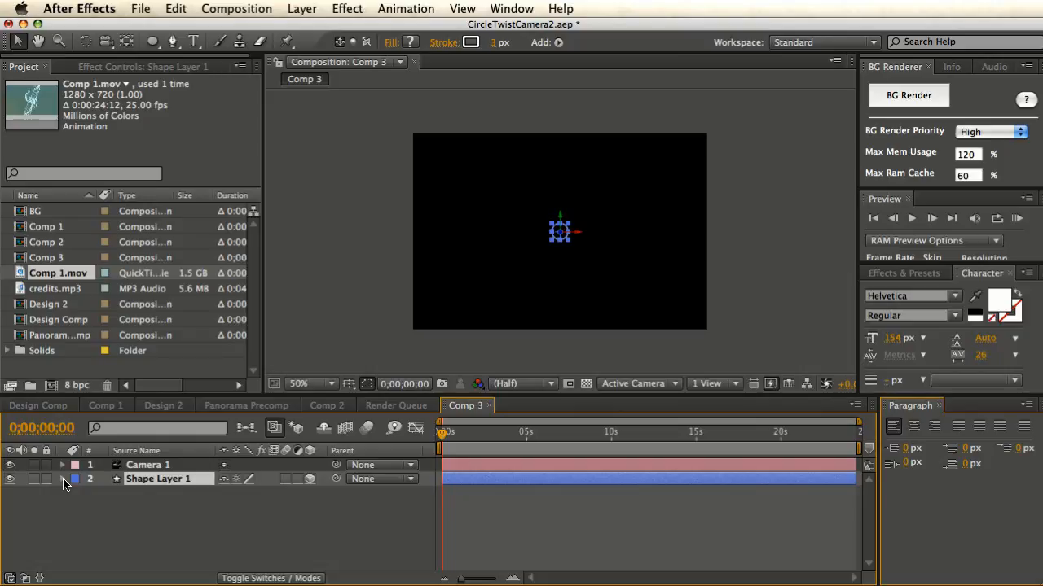
click(145, 467)
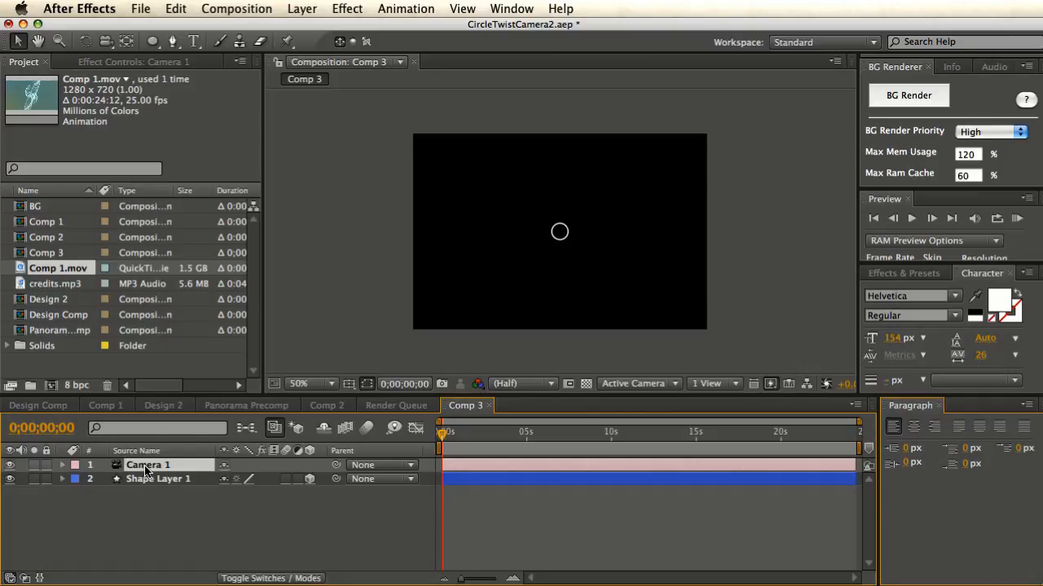
drag(148, 467, 152, 497)
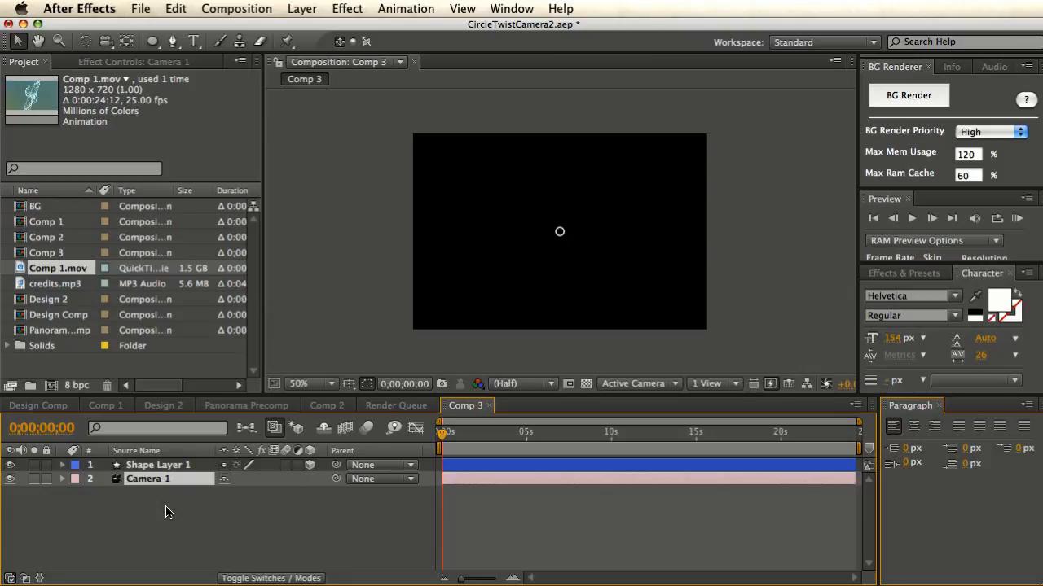
drag(148, 482, 149, 463)
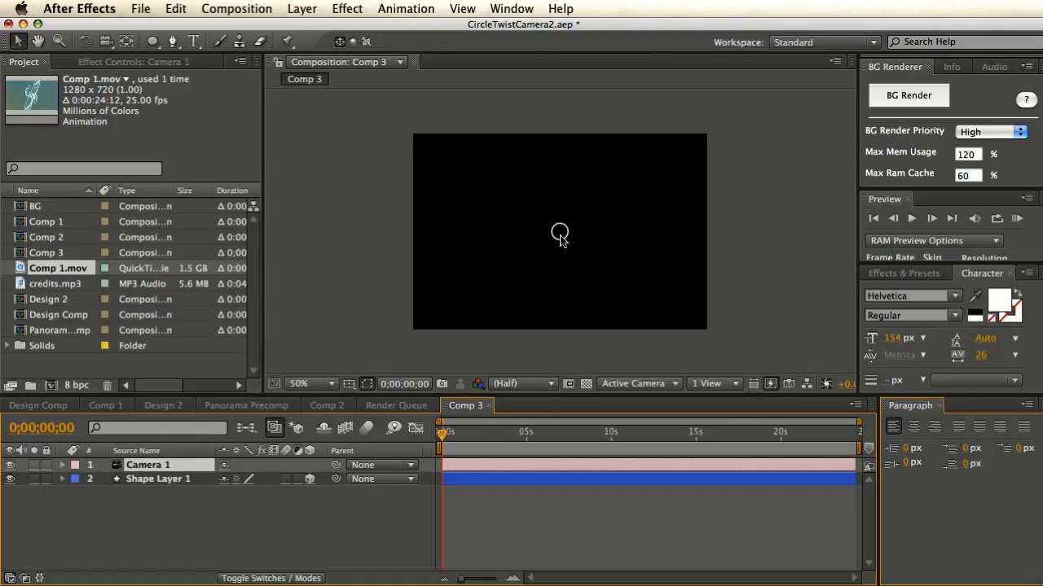
click(156, 481)
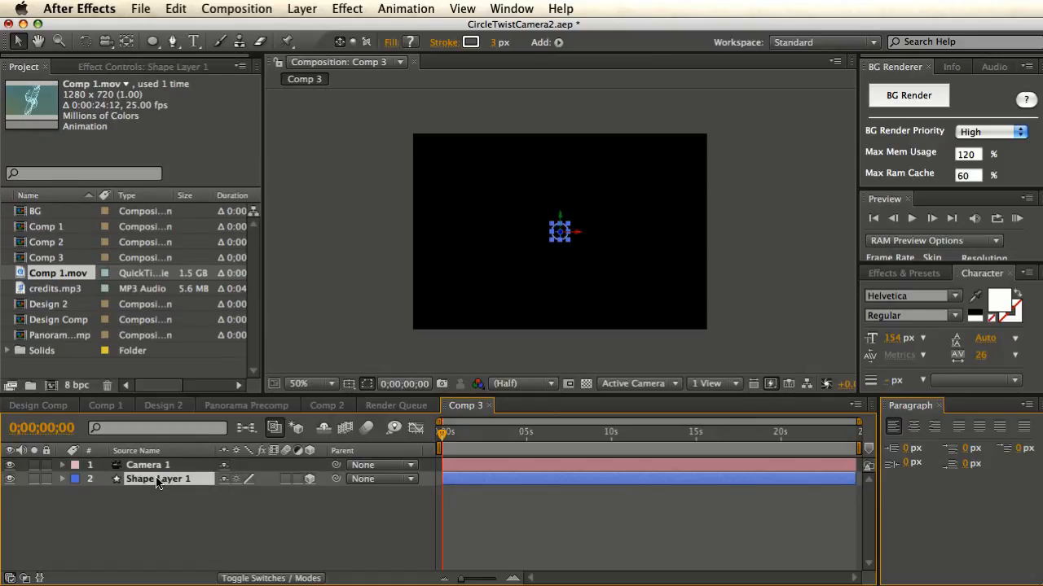
drag(163, 480, 175, 465)
click(432, 326)
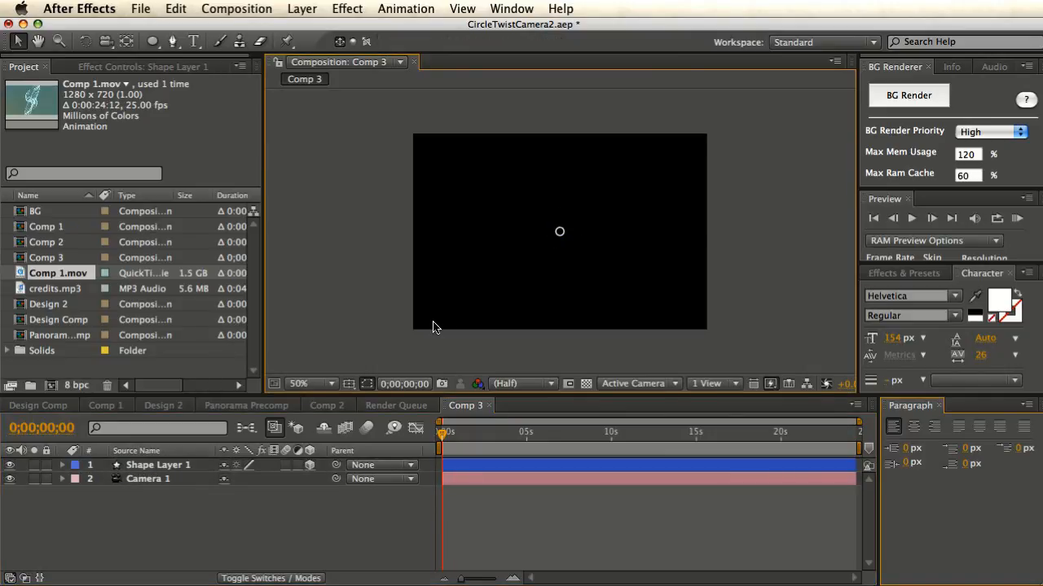
click(171, 466)
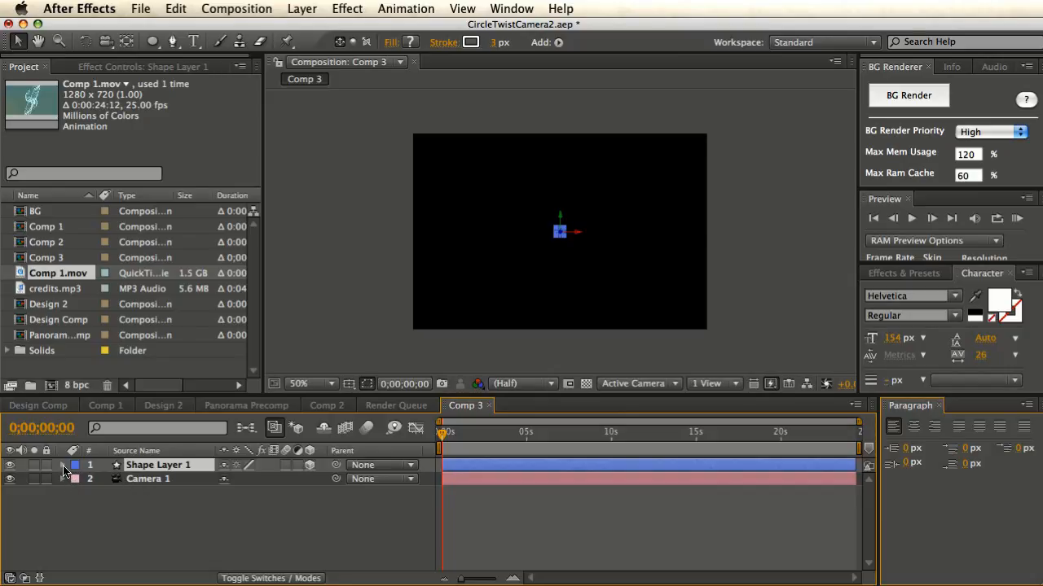
- Reveal Shape Layer 1's rotation and test Y Rotation, returning it to about zero
key(r)
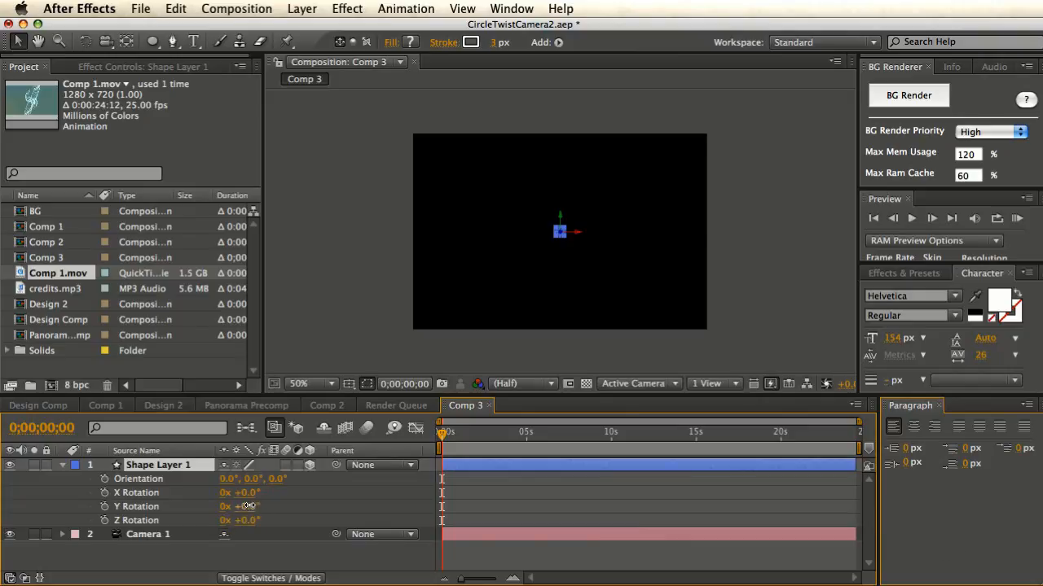
mouse_move(248, 506)
mouse_down()
mouse_move(279, 508)
mouse_move(245, 508)
mouse_move(254, 509)
mouse_up()
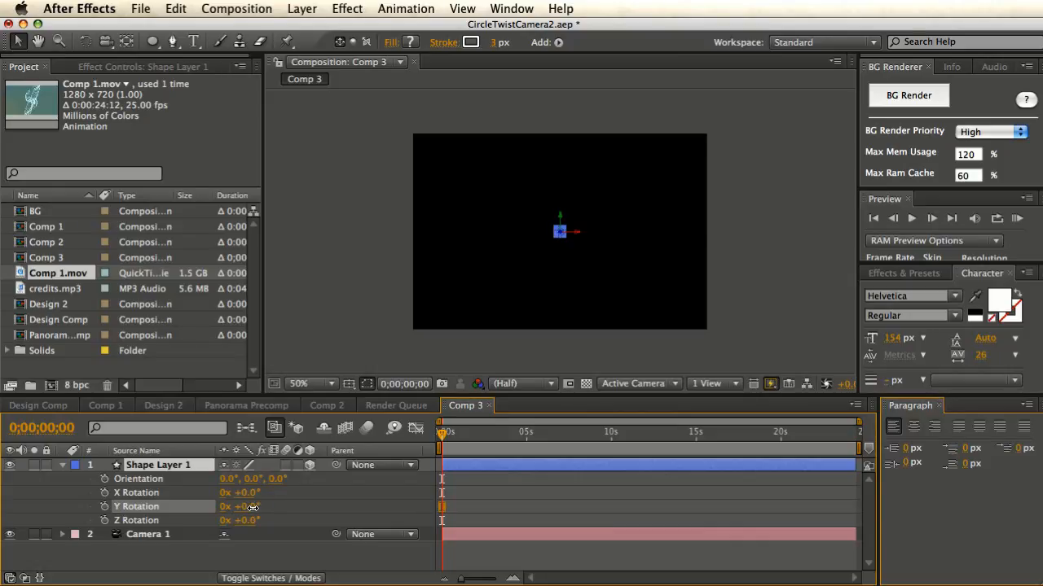
mouse_move(265, 507)
mouse_down()
mouse_move(281, 510)
mouse_move(260, 511)
mouse_up()
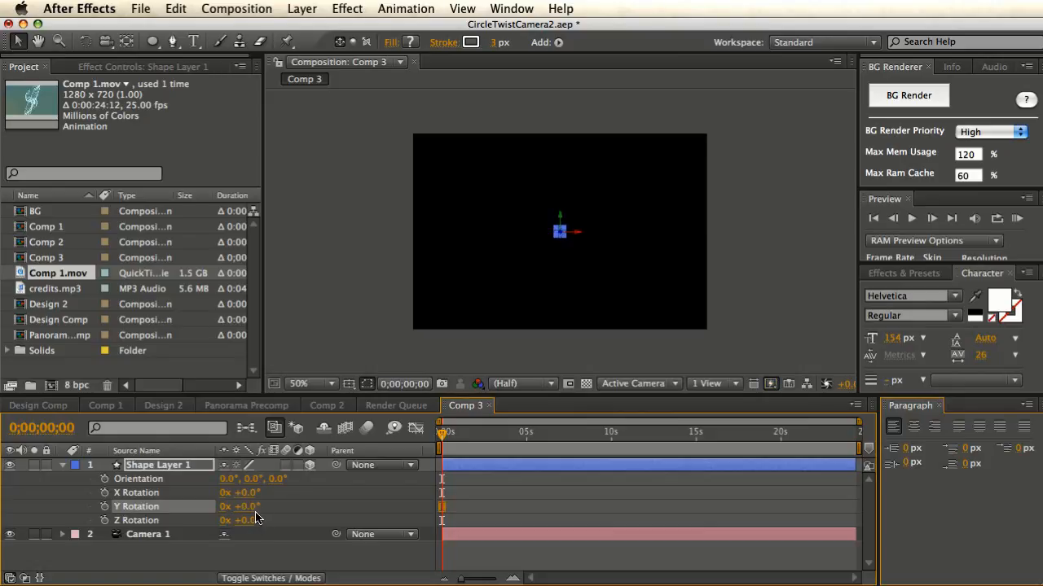
- Give Y Rotation the expression 'wiggle(0.5,200);' and preview the twisting ring
alt+click(104, 508)
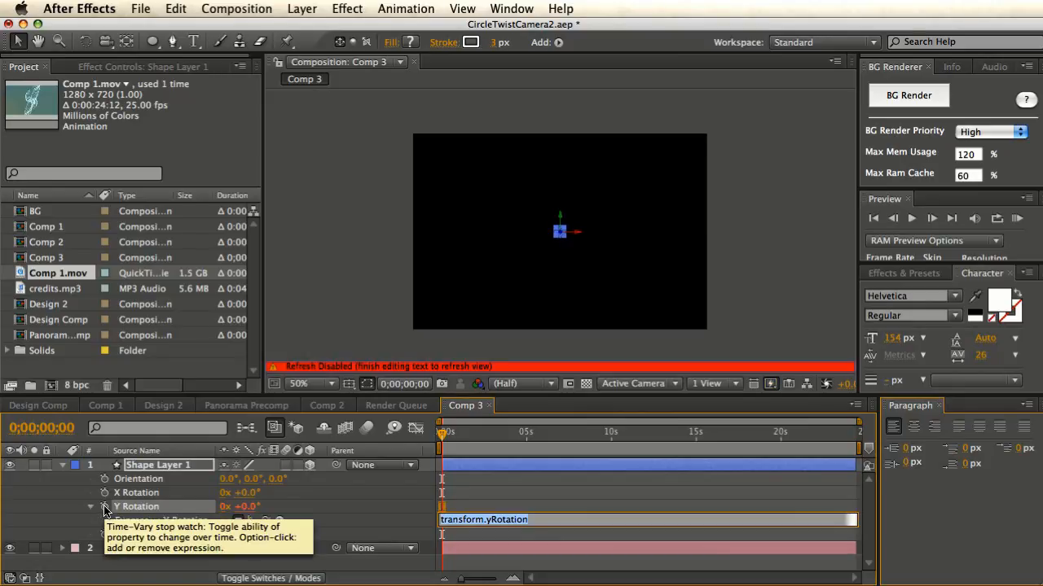
text(wiggle()
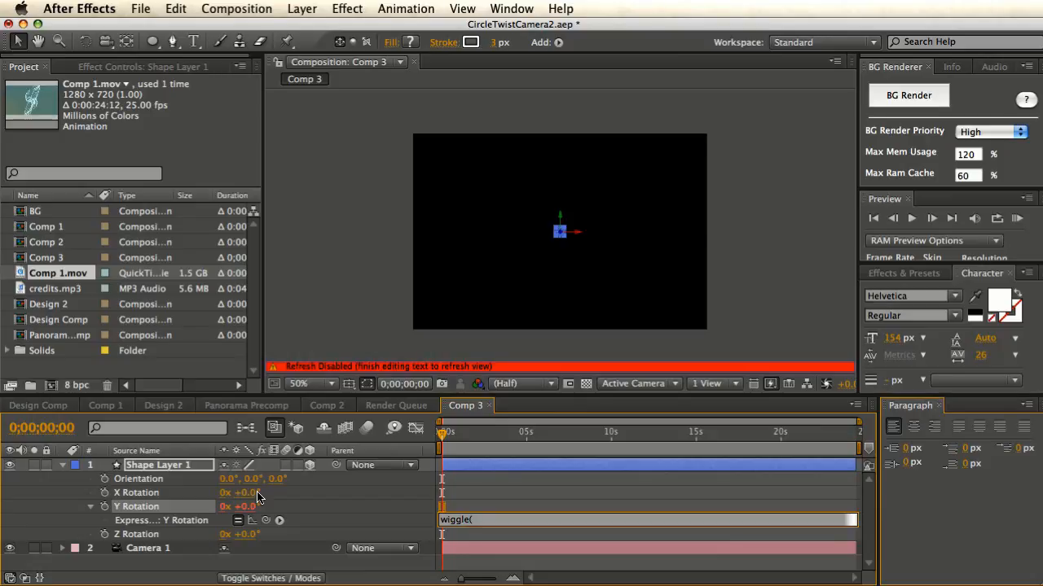
text(0.5,)
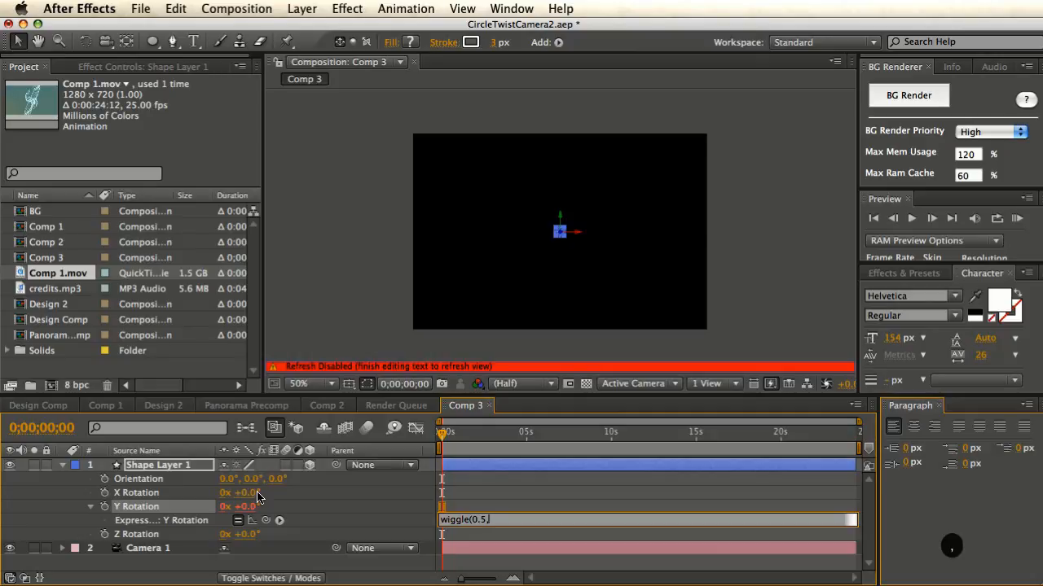
text(200)
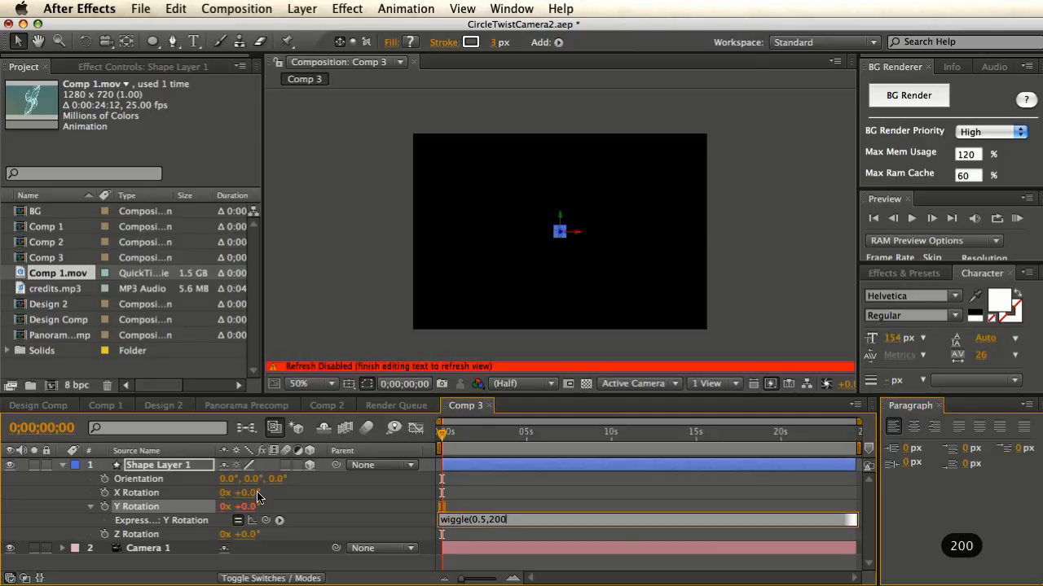
text();)
click(399, 522)
mouse_move(440, 436)
mouse_down()
mouse_move(594, 451)
mouse_move(440, 453)
mouse_up()
click(172, 470)
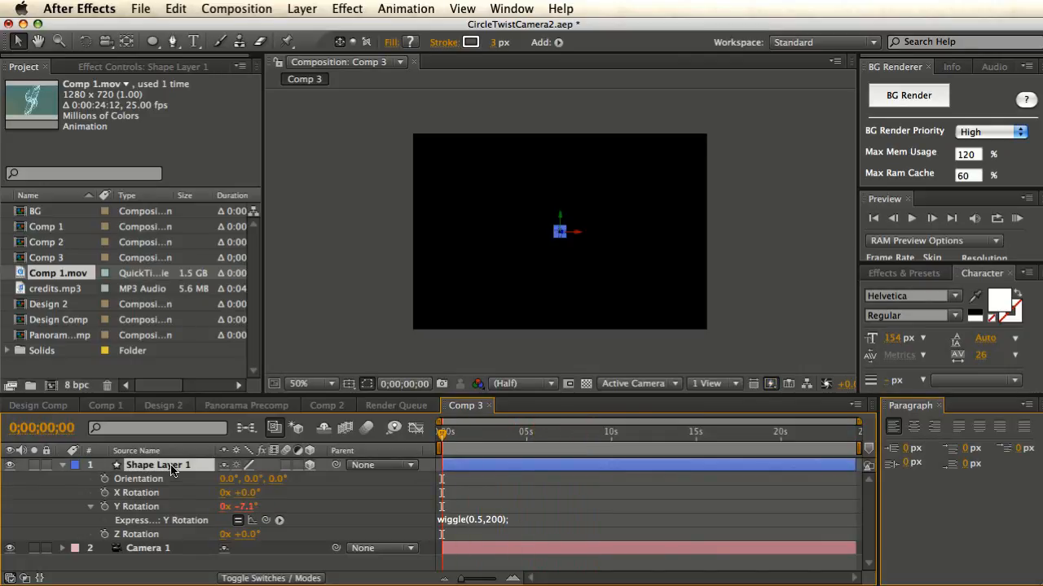
- Duplicate the top ring layer until Comp 3 reaches Shape Layer 15
key(super+d)
key(super+d)
key(super+d)
key(super+d)
key(super+d)
key(super+d)
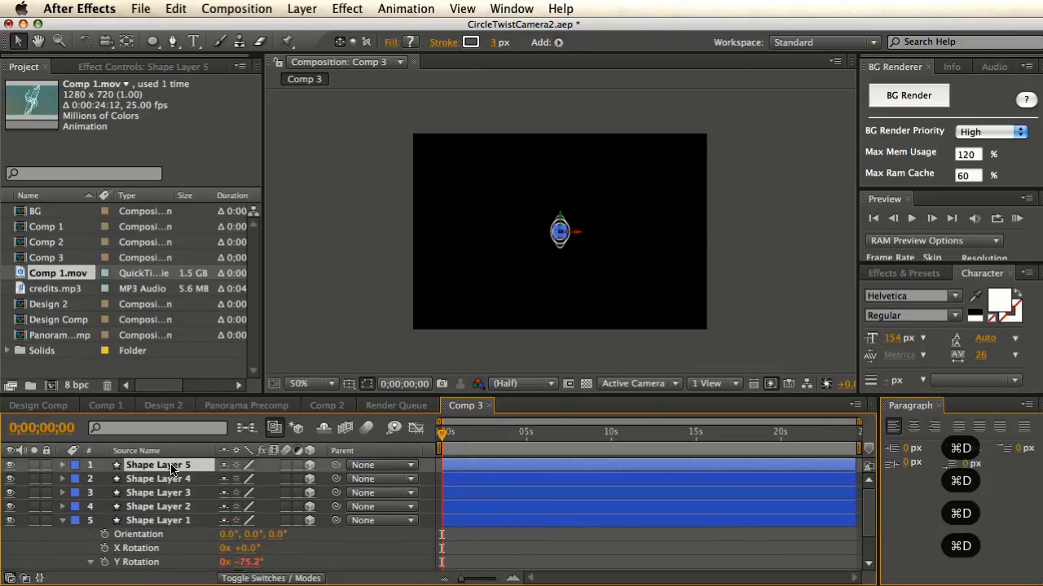
key(super+d)
key(super+d)
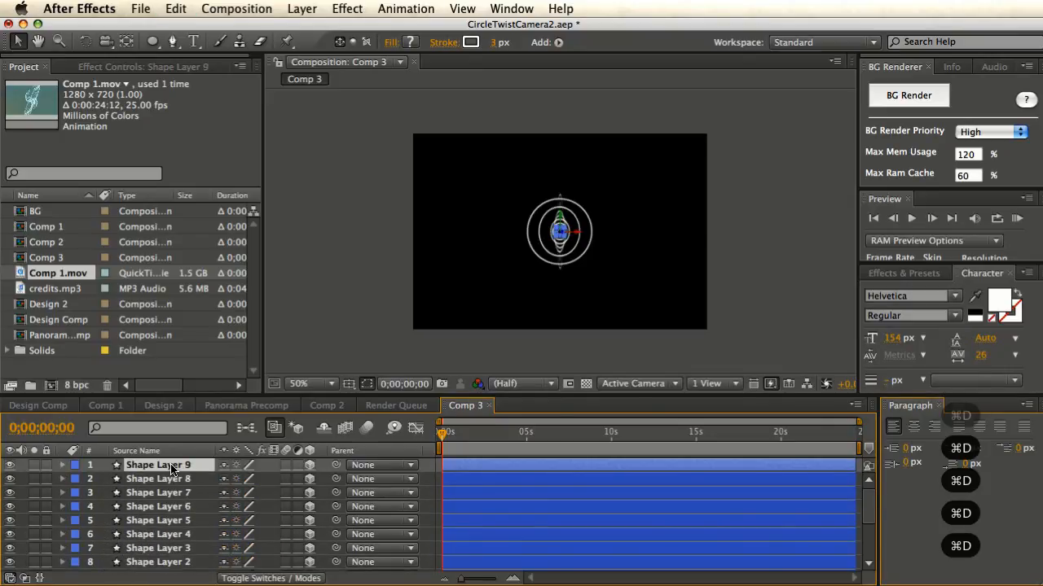
key(super+d)
key(super+d)
key(super+d)
key(super+d)
key(super+d)
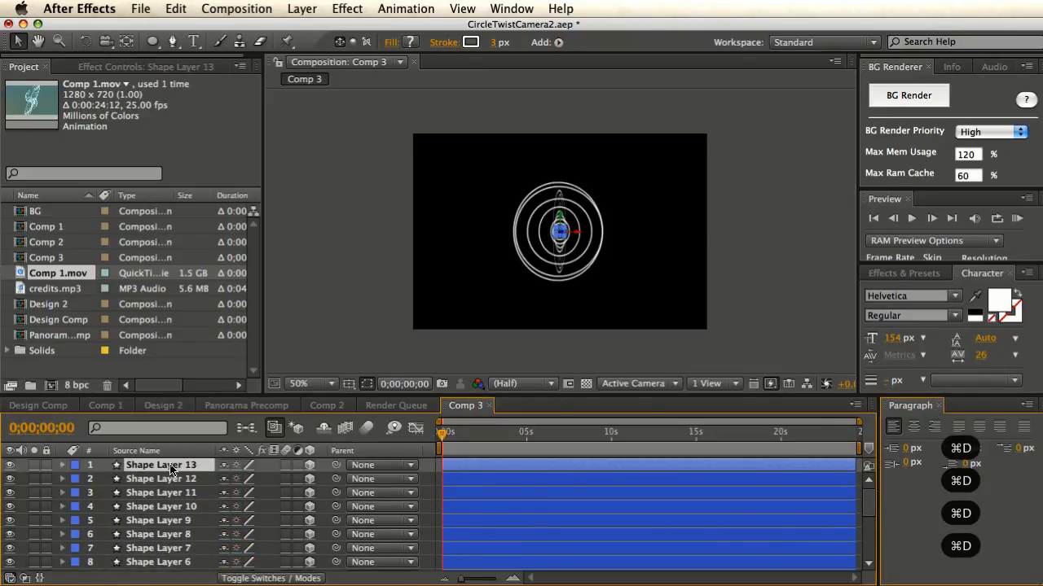
key(super+d)
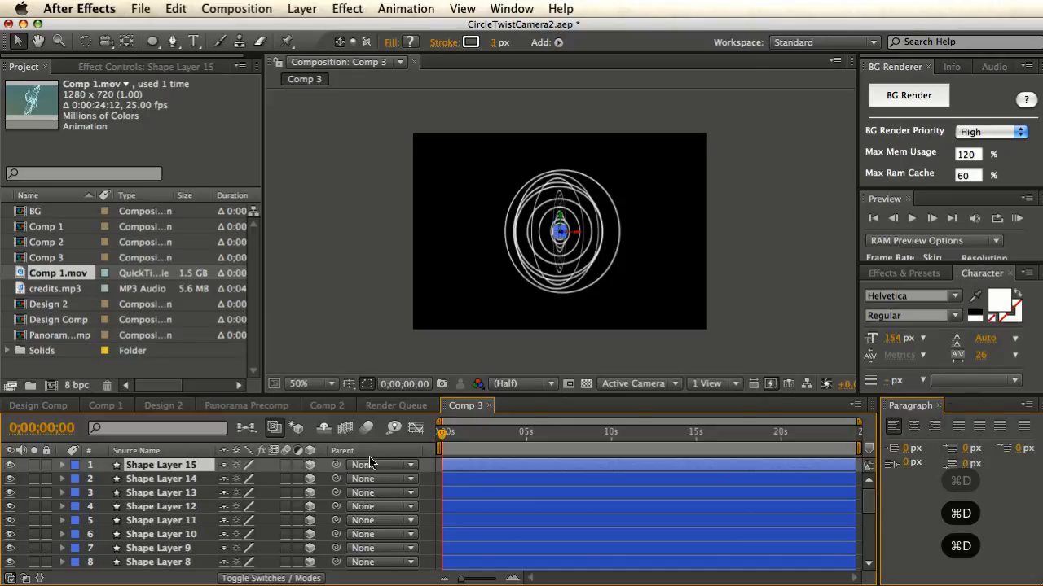
- Scrub the timeline to preview the fifteen twisting rings, then select Shape Layer 2
drag(438, 443, 587, 446)
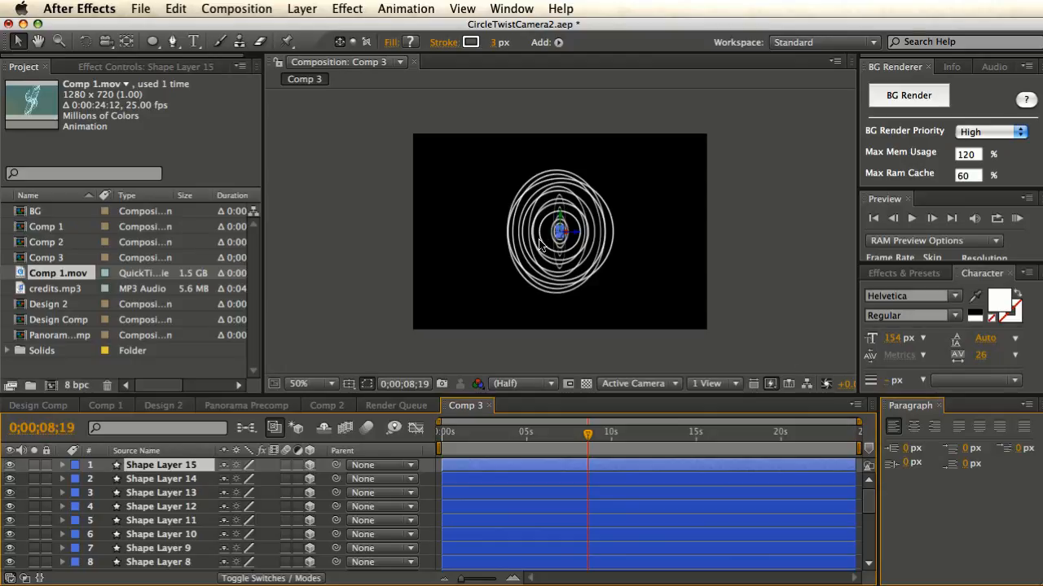
drag(587, 446, 462, 445)
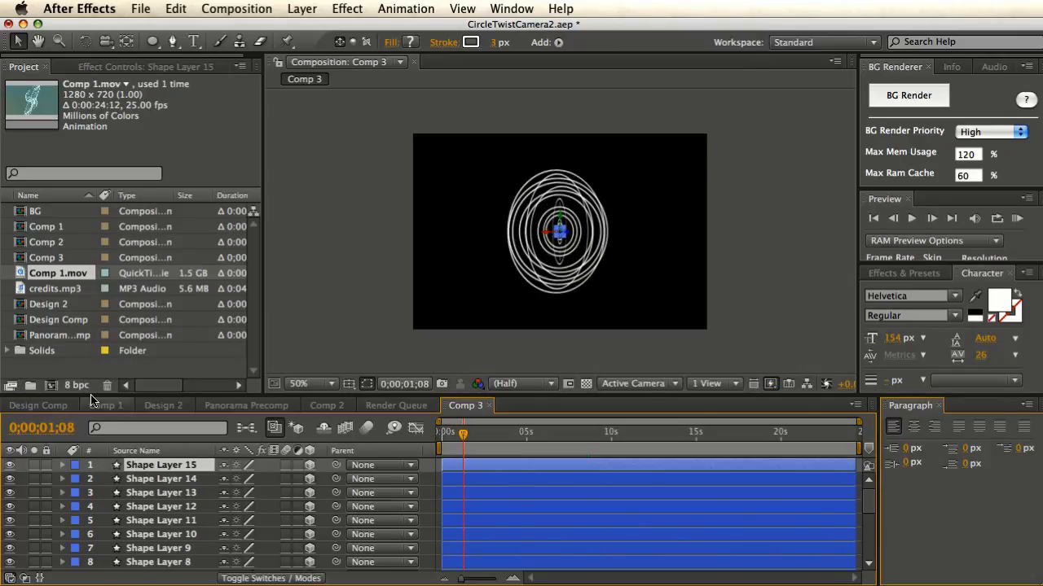
drag(460, 433, 538, 440)
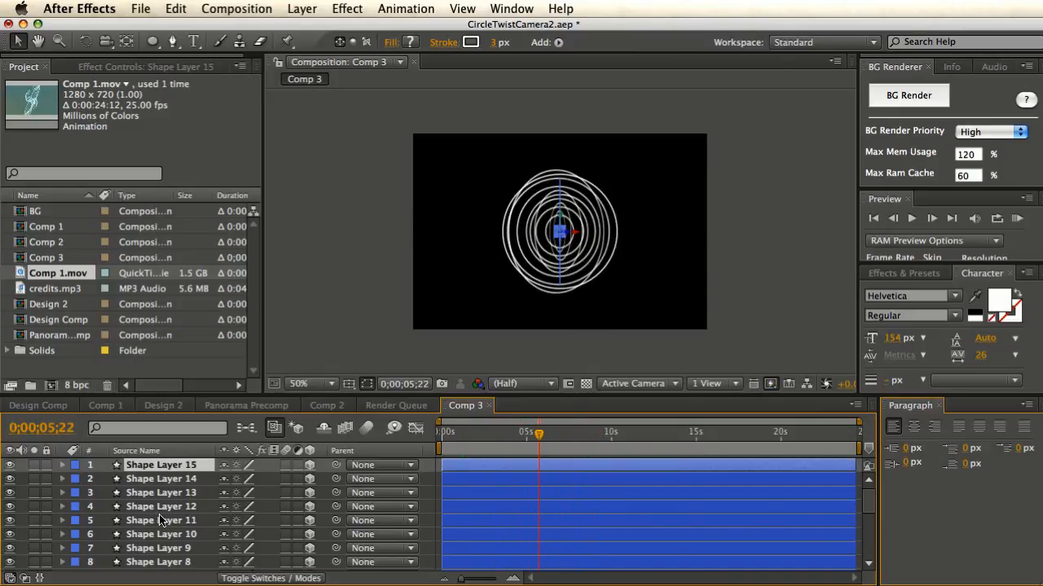
scroll(161, 524, down, 3)
scroll(162, 524, down, 2)
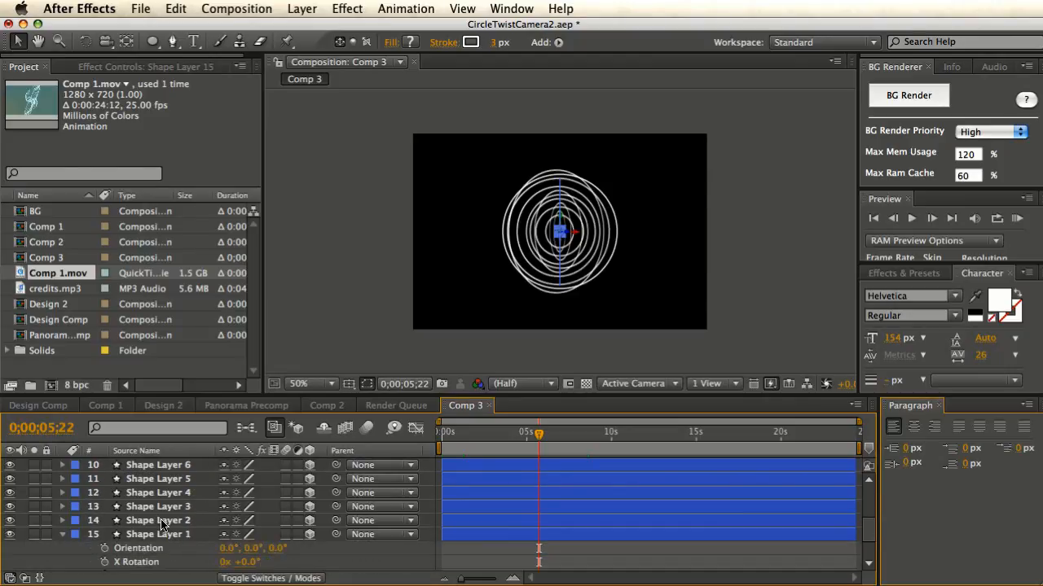
click(162, 523)
- Delete Shape Layer 15 through Shape Layer 2, leaving Shape Layer 1 and Camera 1
right_click(163, 524)
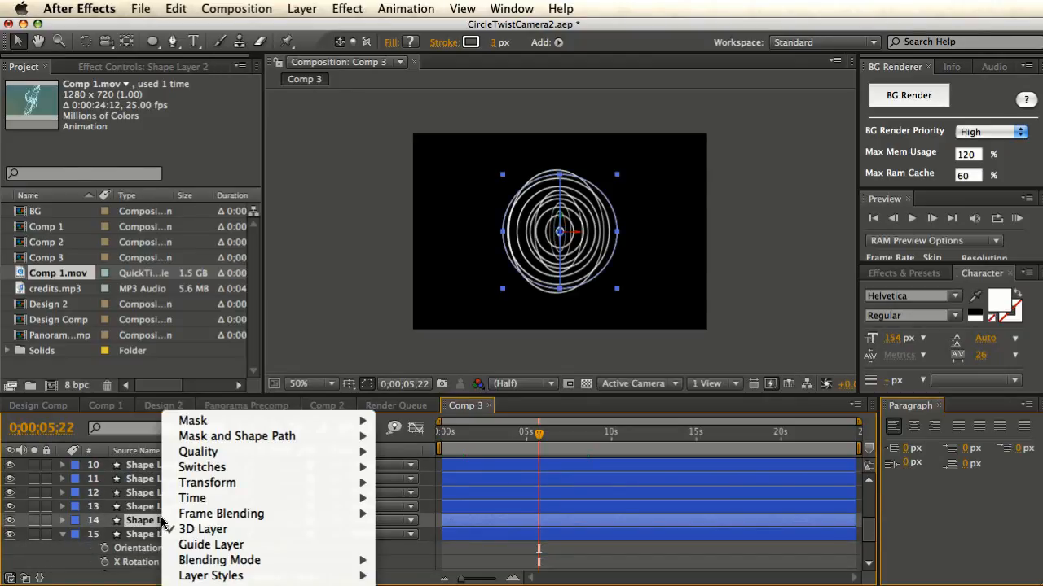
click(146, 501)
scroll(155, 497, up, 5)
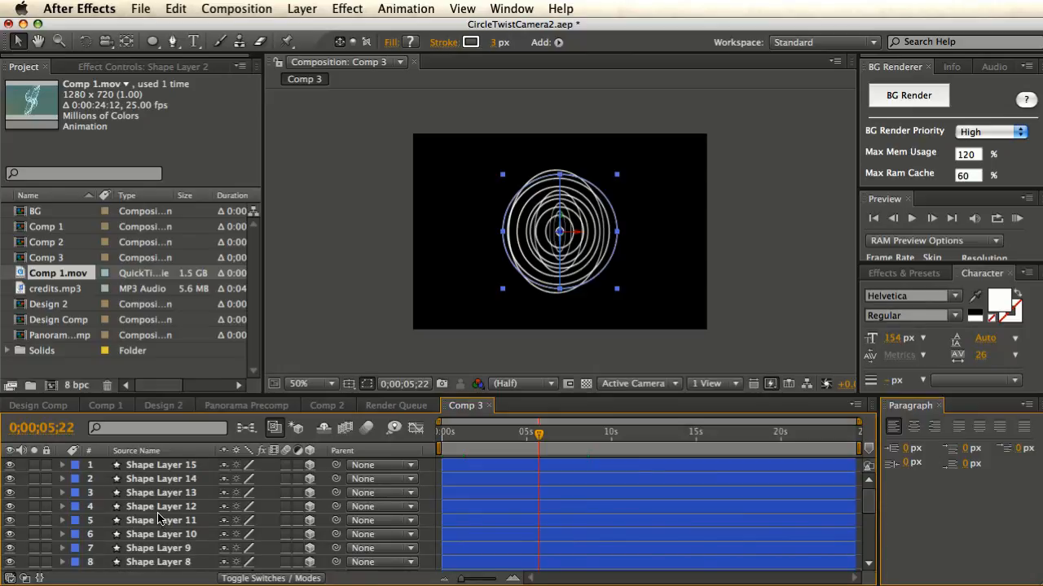
shift+click(173, 469)
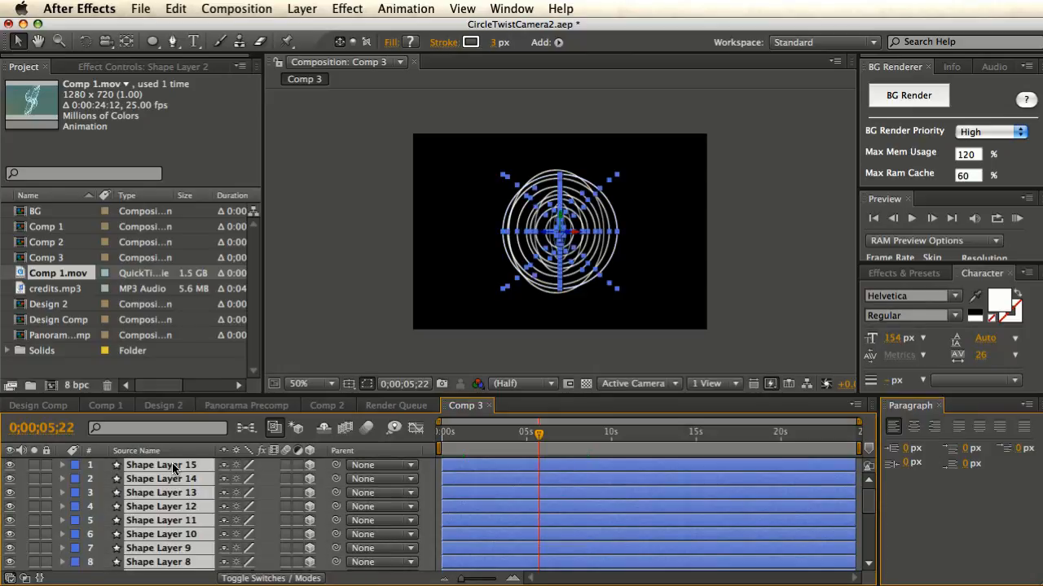
key(BackSpace)
click(173, 469)
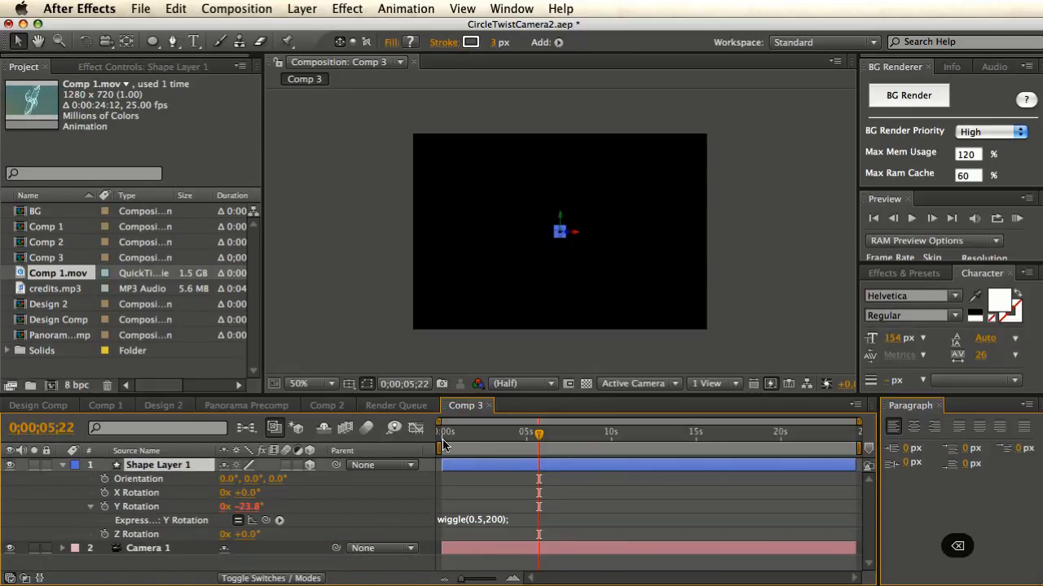
mouse_move(535, 438)
mouse_down()
mouse_move(481, 441)
mouse_move(521, 441)
mouse_up()
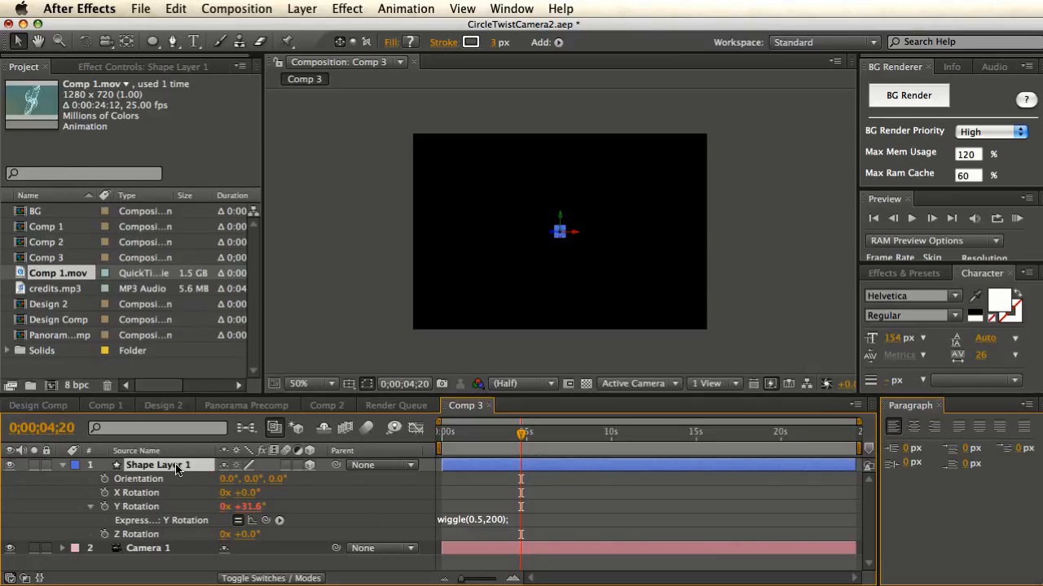
- Duplicate Shape Layer 1, keep it on top, and open Shape Layer 2's Y Rotation expression
key(super+d)
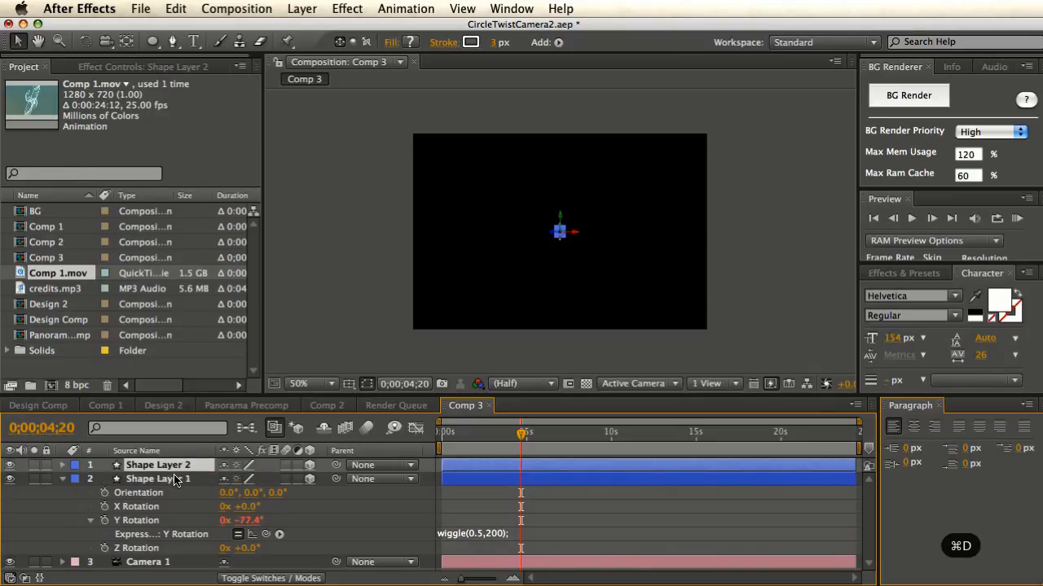
drag(176, 480, 180, 461)
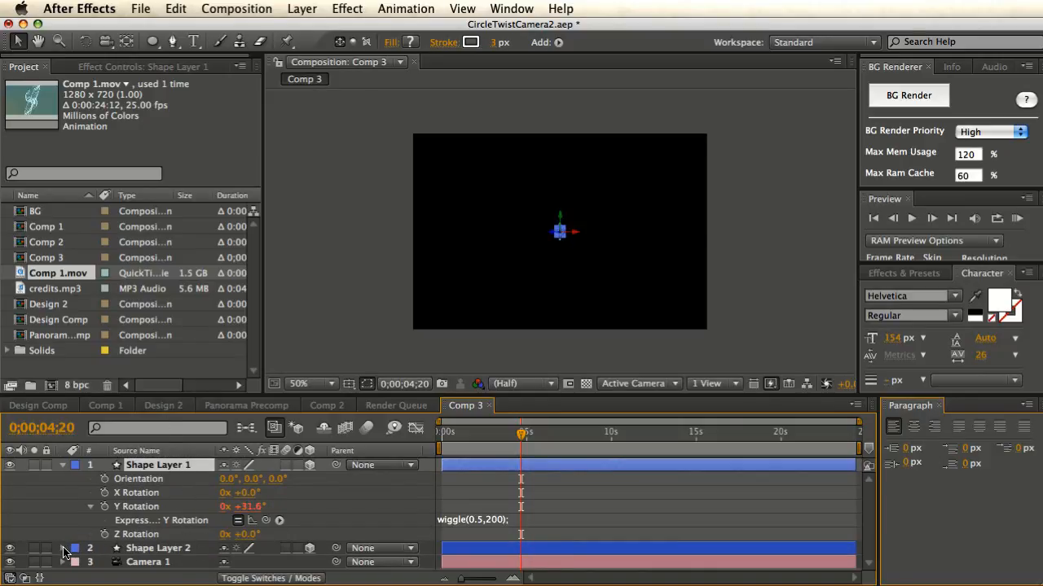
click(126, 551)
key(r)
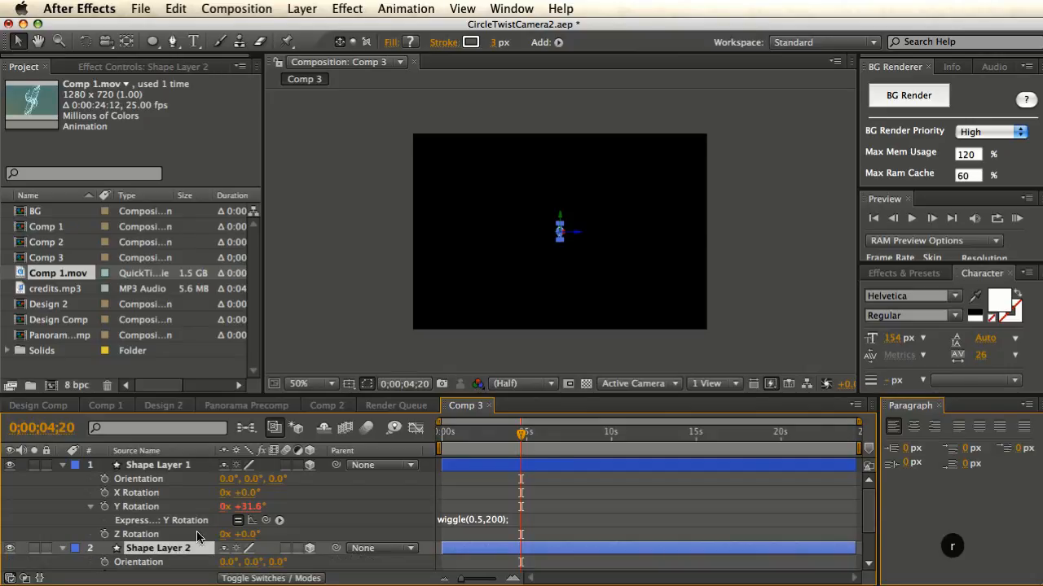
scroll(228, 522, down, 1)
scroll(228, 522, down, 3)
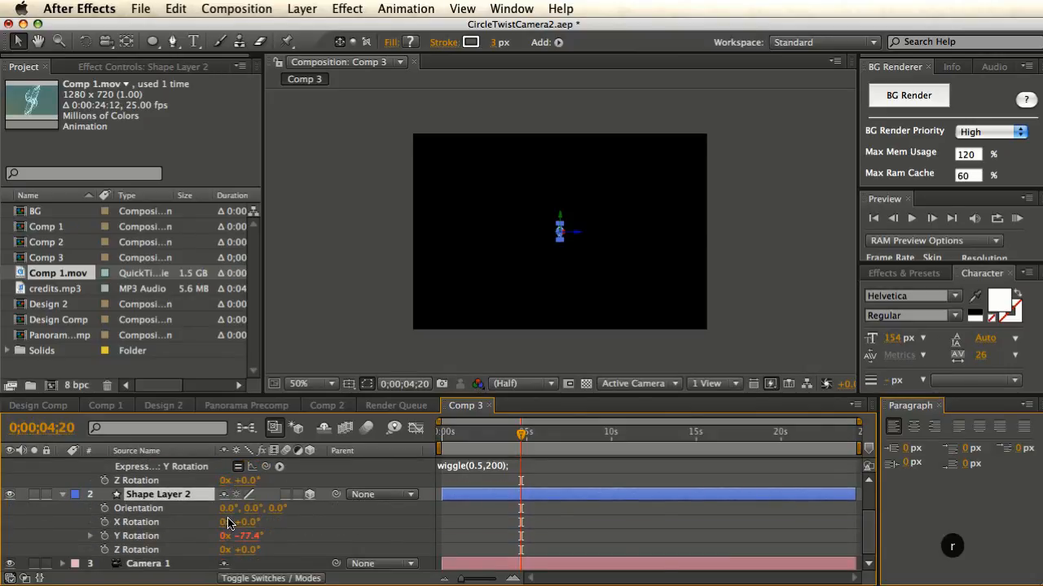
click(93, 536)
click(463, 548)
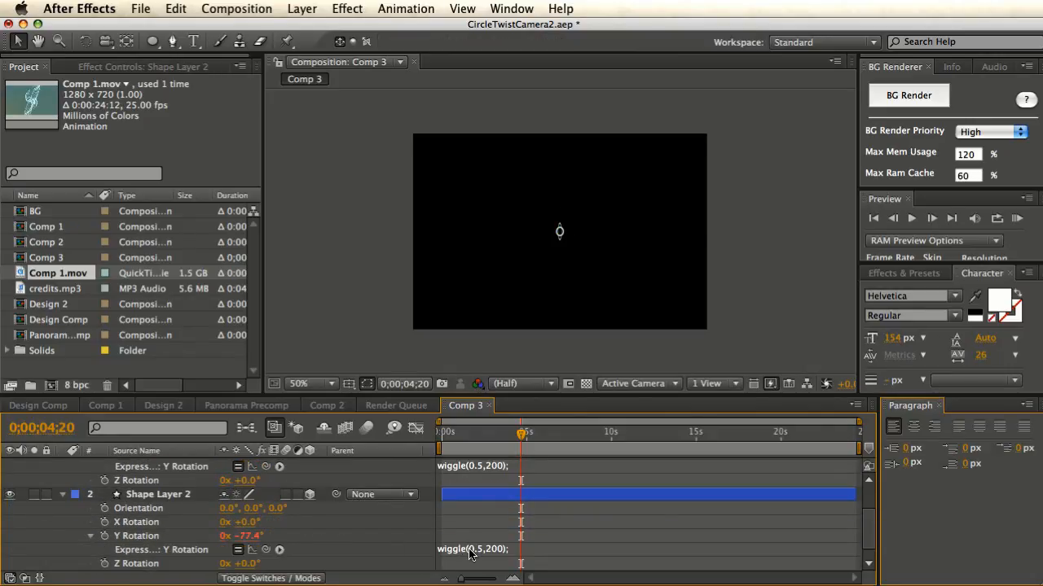
- Replace Shape Layer 2's Y Rotation wiggle with thisComp.layer(1).transform.yRotation via the pick-whip
click(477, 551)
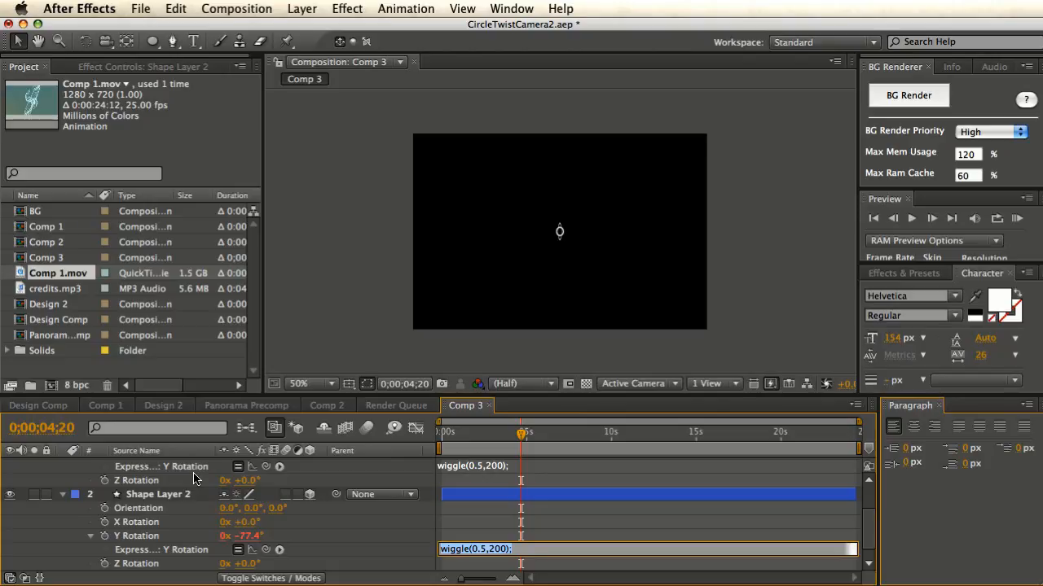
text(t)
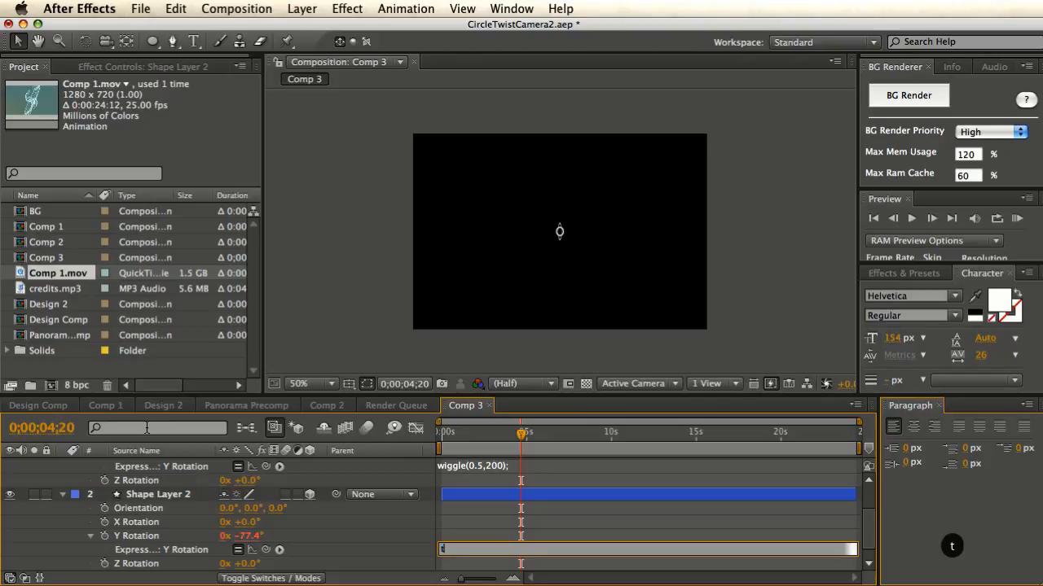
text(hisCom)
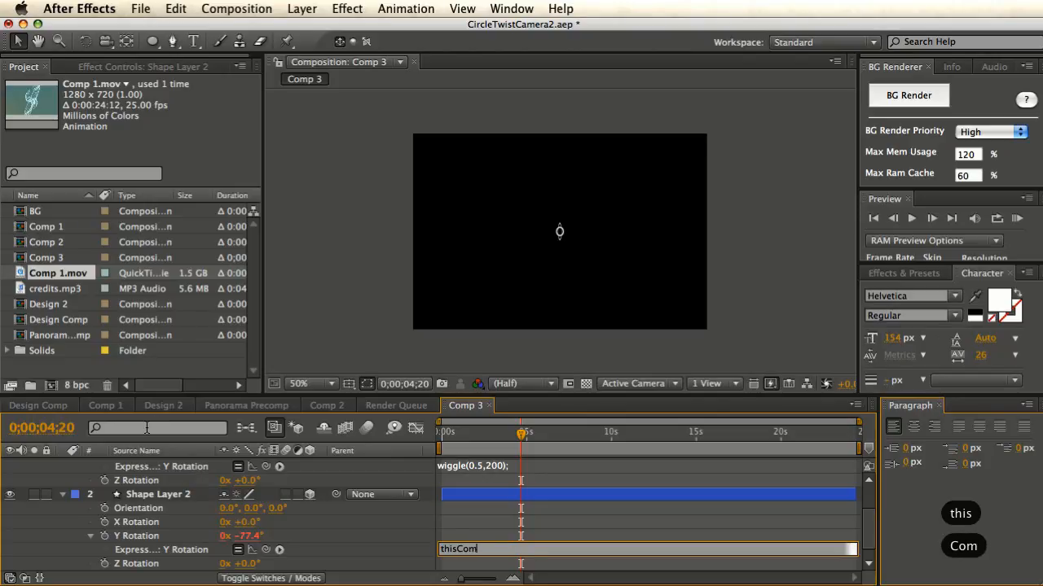
text(p)
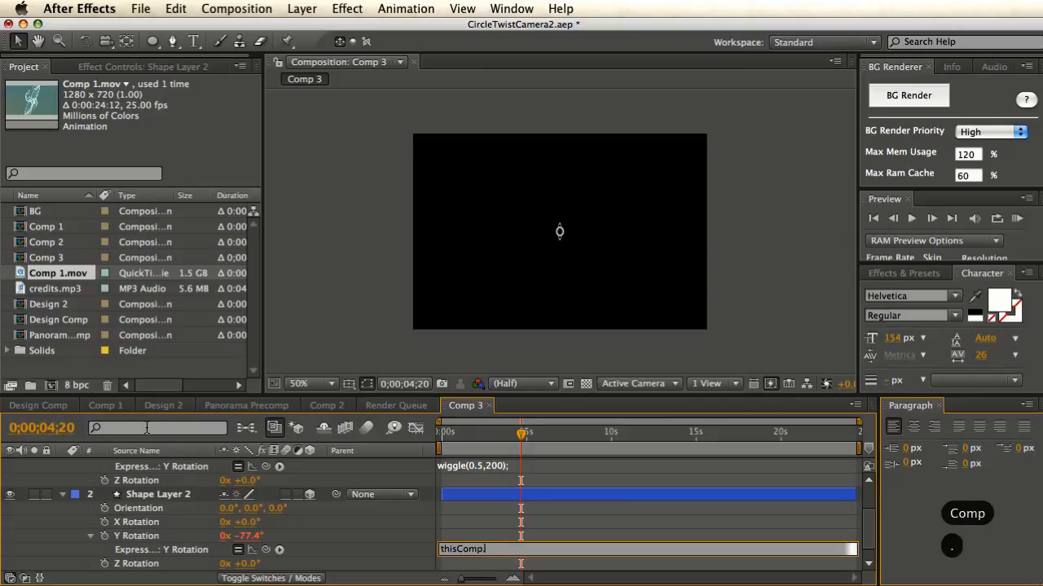
text(.layer)
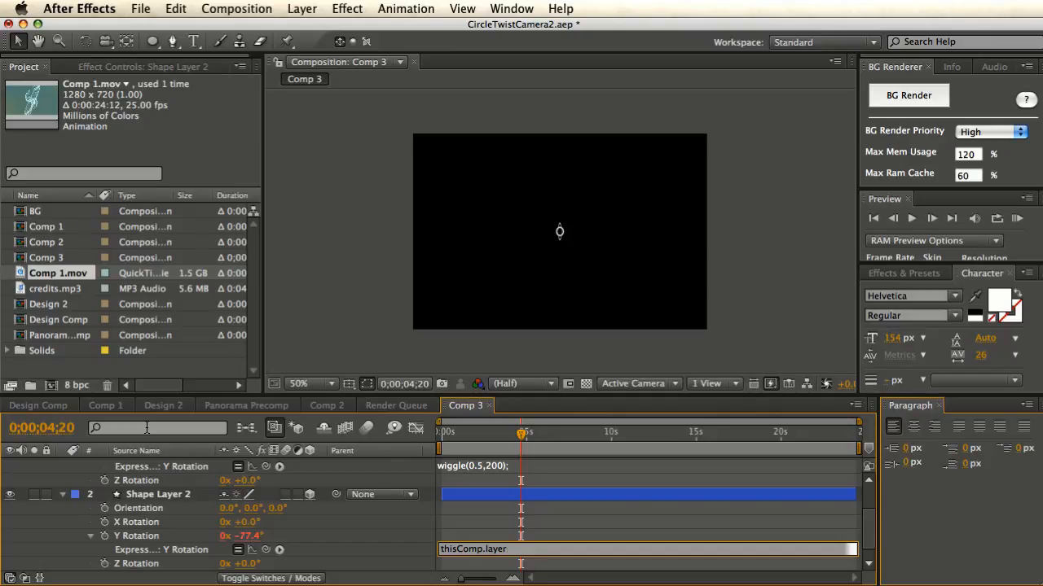
text(()
key(BackSpace)
key(BackSpace)
key(BackSpace)
key(BackSpace)
key(BackSpace)
key(BackSpace)
key(BackSpace)
key(BackSpace)
key(BackSpace)
key(BackSpace)
key(BackSpace)
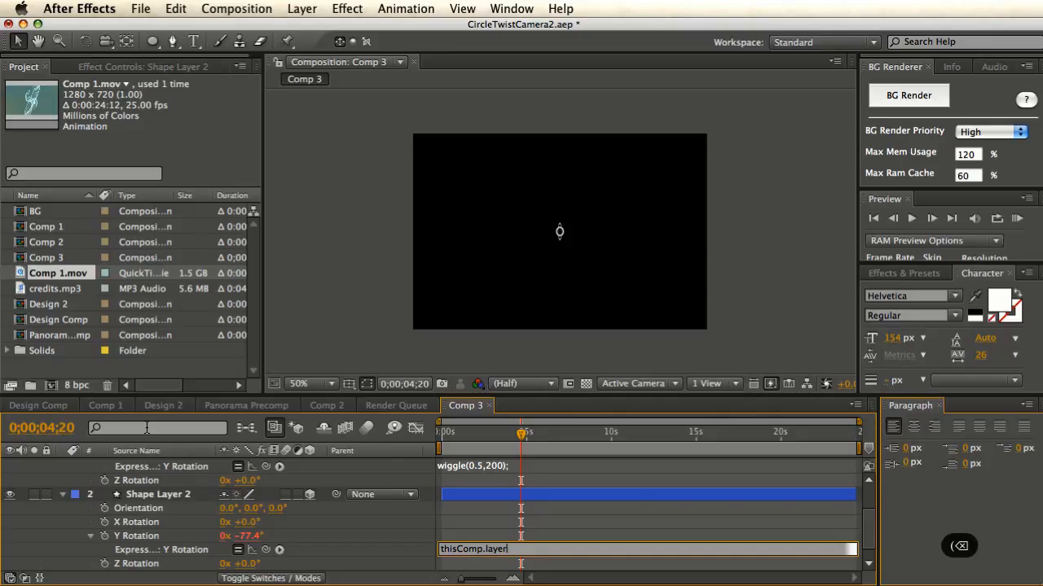
key(BackSpace)
key(BackSpace)
key(BackSpace)
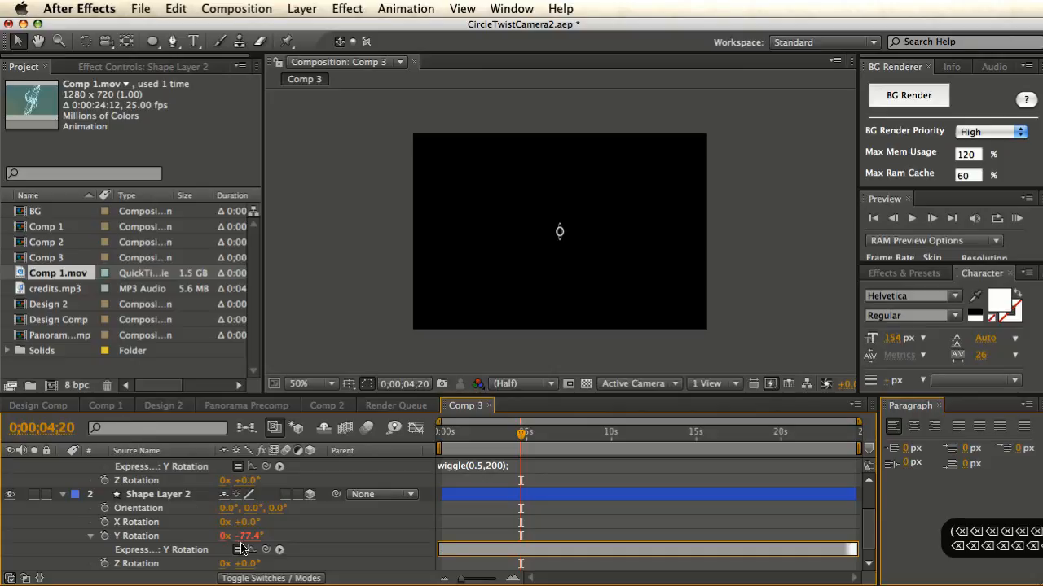
drag(266, 550, 149, 487)
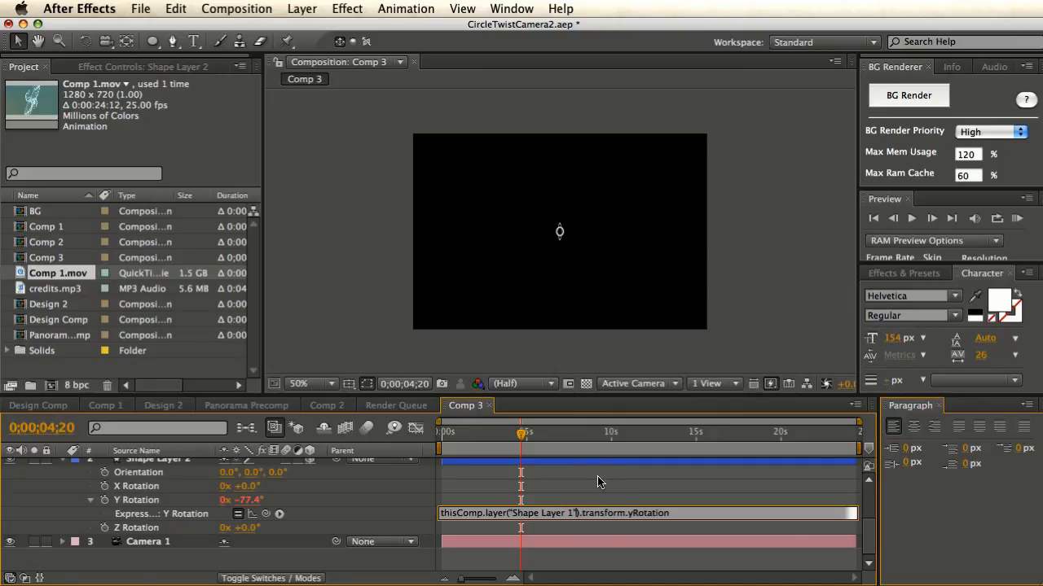
key(BackSpace)
key(BackSpace)
key(BackSpace)
key(BackSpace)
key(BackSpace)
key(BackSpace)
key(BackSpace)
key(BackSpace)
key(BackSpace)
key(BackSpace)
key(BackSpace)
key(BackSpace)
key(BackSpace)
key(BackSpace)
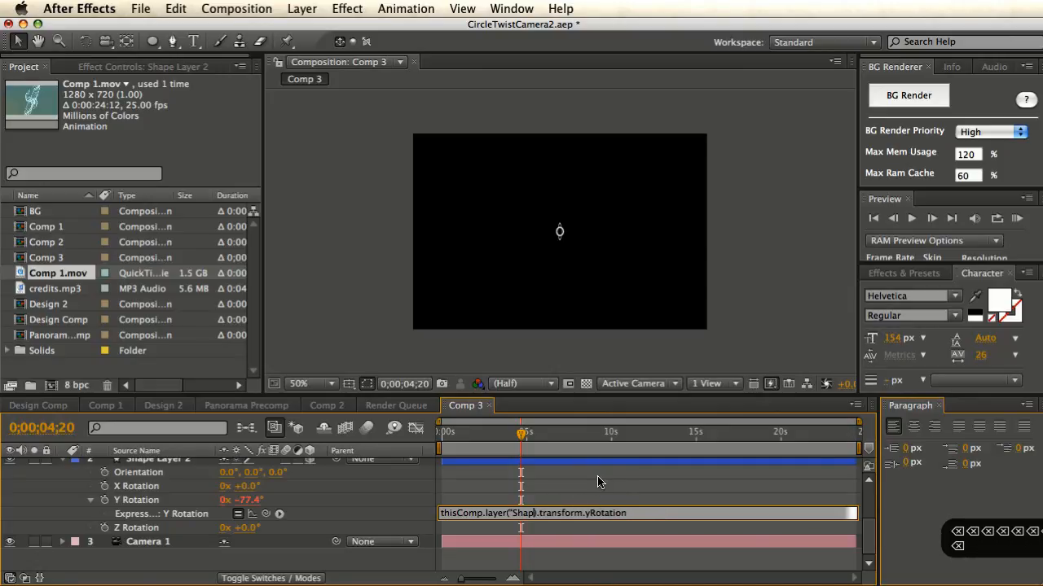
text(1)
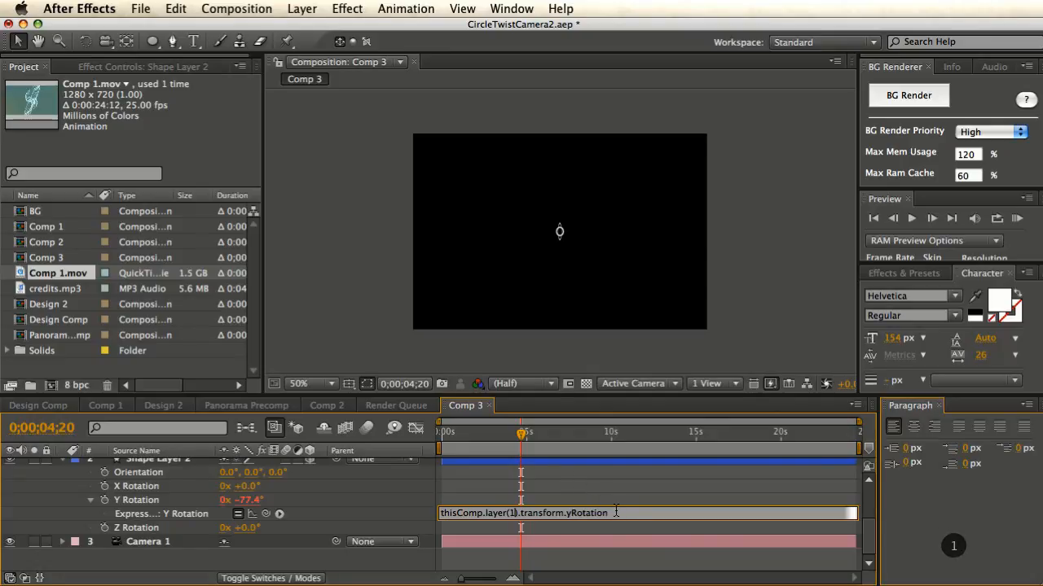
- Commit the linked expression and duplicate Shape Layer 2 up to Shape Layer 15, previewing the rings
click(384, 520)
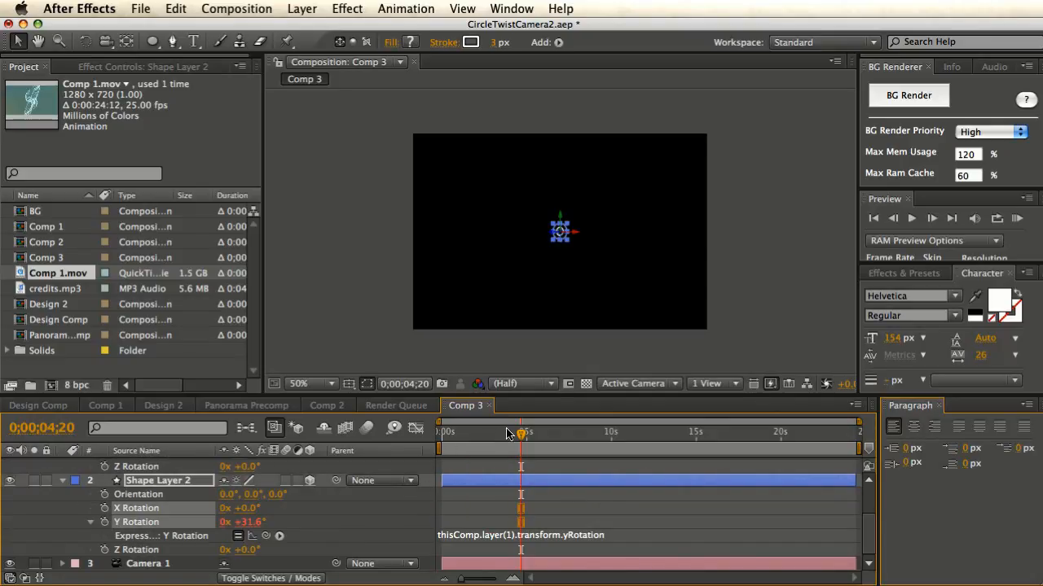
drag(521, 434, 513, 454)
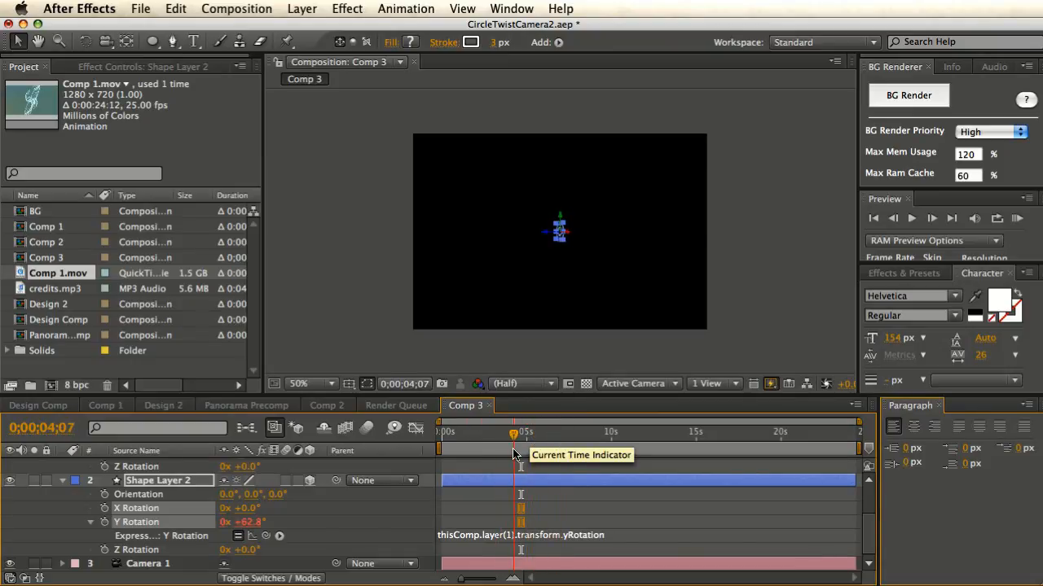
click(163, 481)
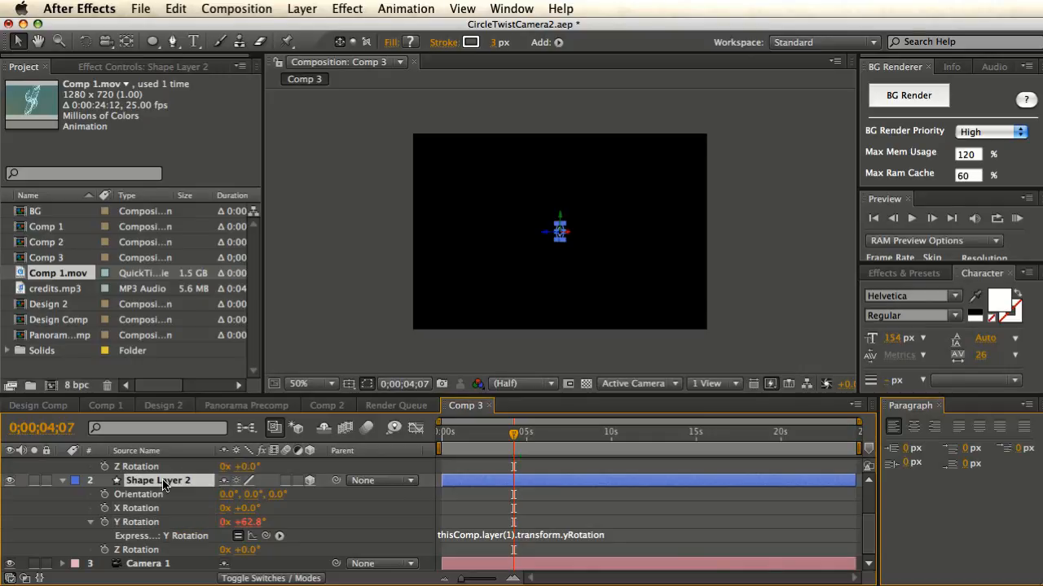
key(super+d)
key(super+d)
key(super+d)
key(super+d)
key(super+d)
key(super+d)
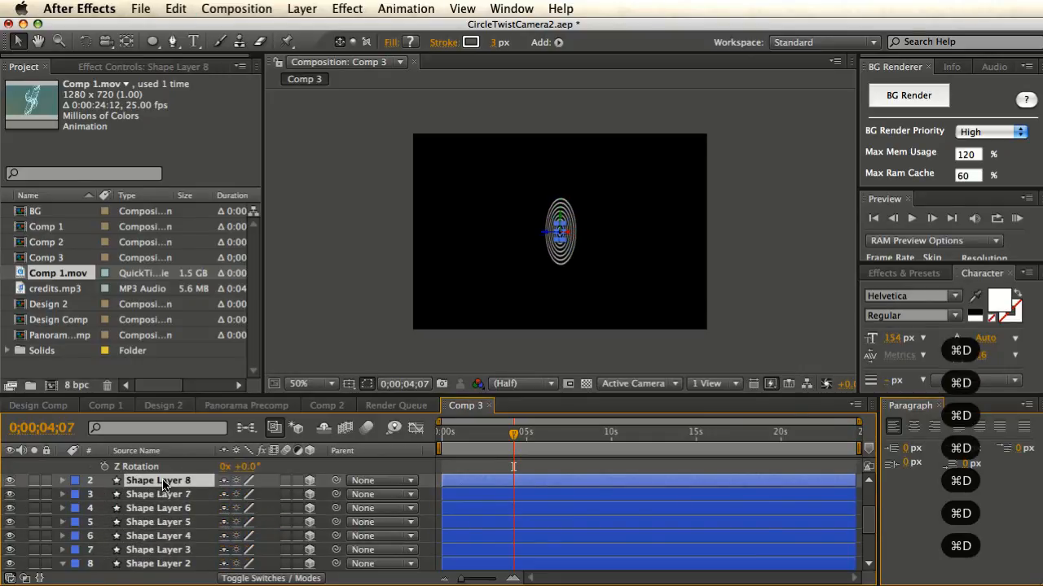
key(super+d)
key(super+d)
key(super+d)
key(super+d)
key(super+d)
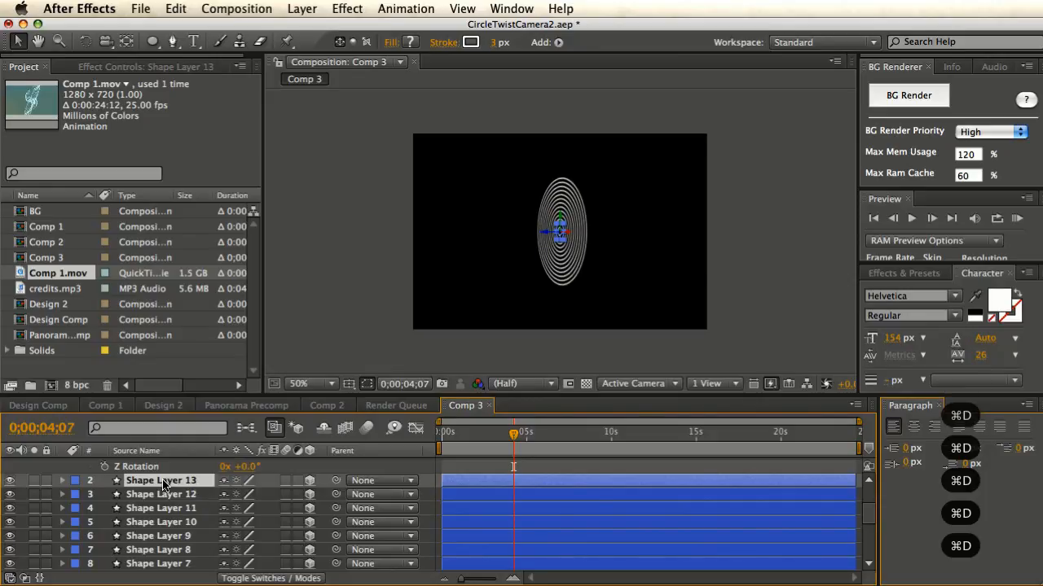
key(super+d)
key(super+d)
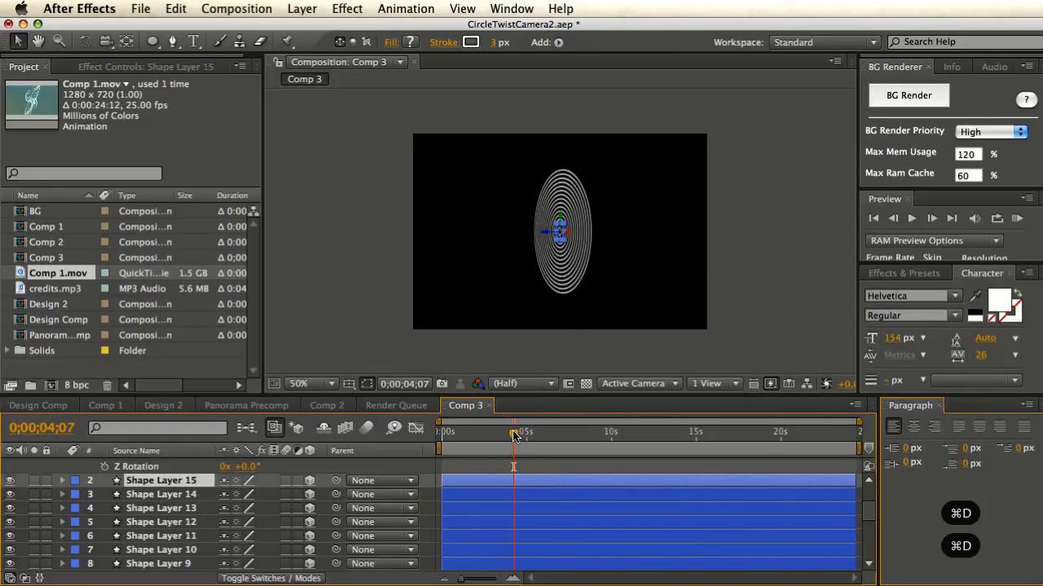
drag(514, 437, 531, 449)
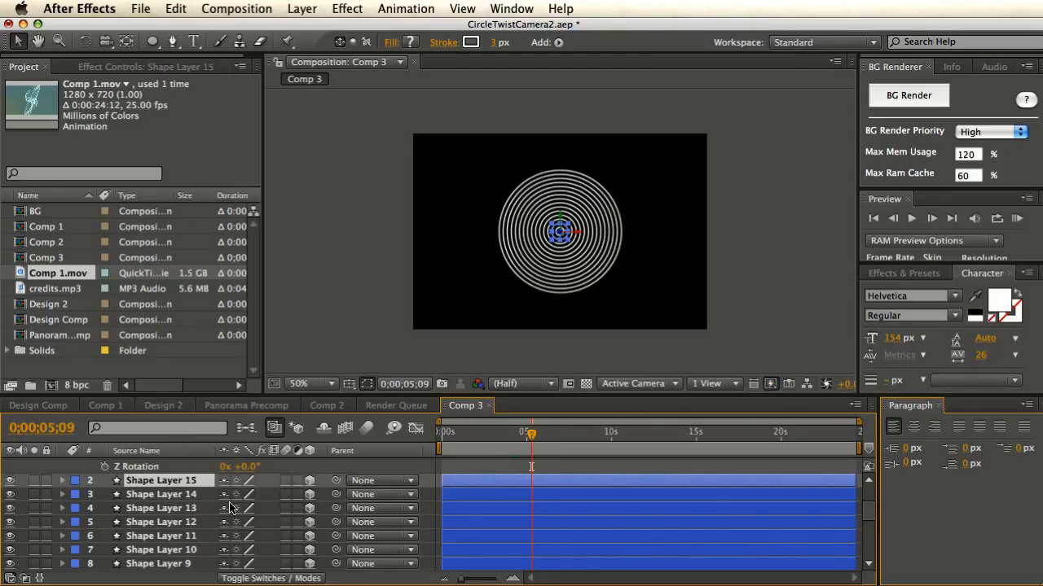
- Delete all the duplicate ring layers down to Shape Layer 2
scroll(184, 501, down, 5)
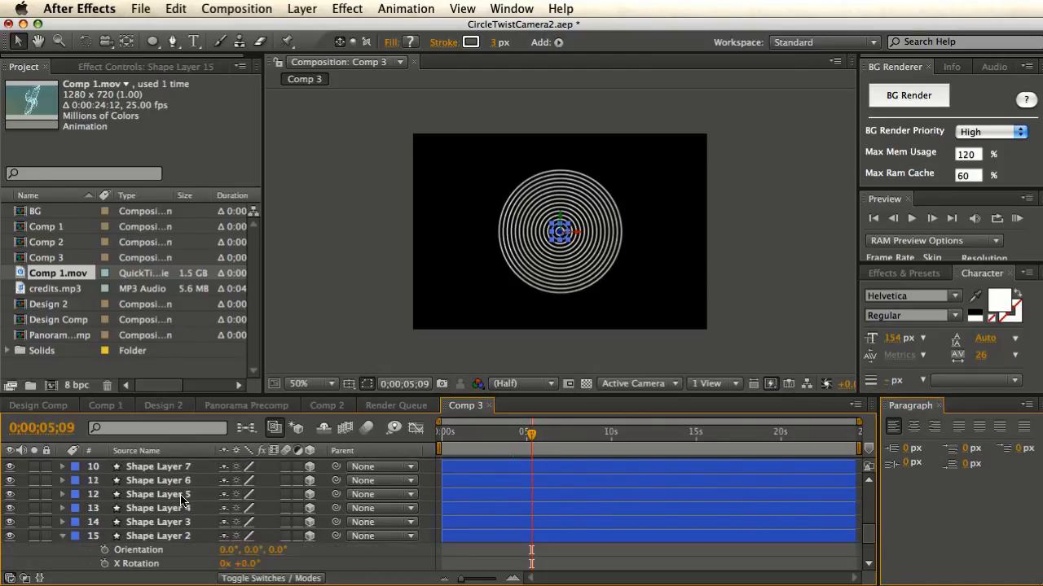
scroll(182, 505, down, 1)
scroll(181, 519, down, 3)
scroll(180, 520, up, 2)
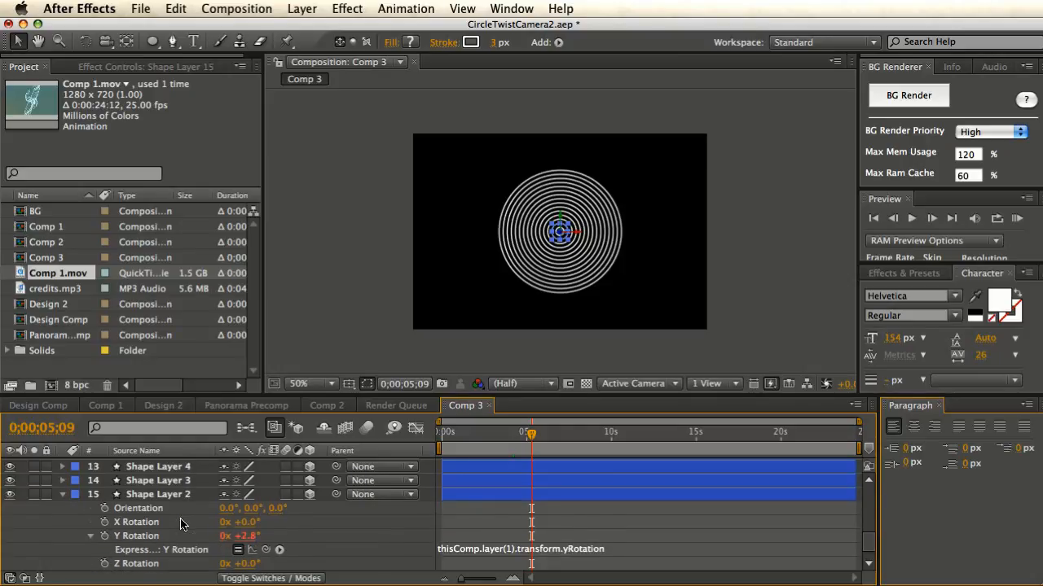
shift+click(179, 510)
key(BackSpace)
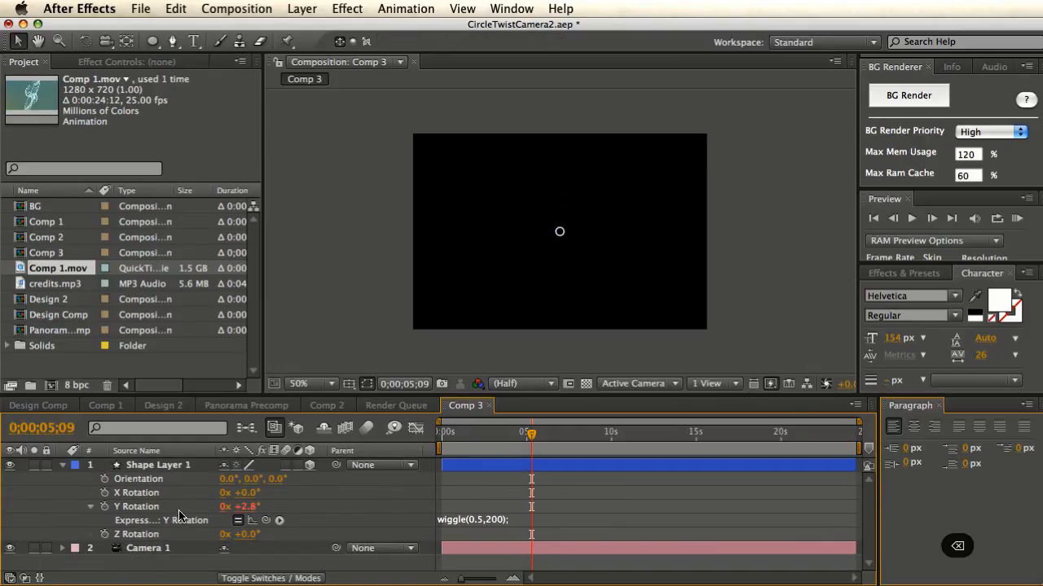
- Duplicate Shape Layer 1 once and reveal its wiggle(0.5,200) Y Rotation expression
click(181, 468)
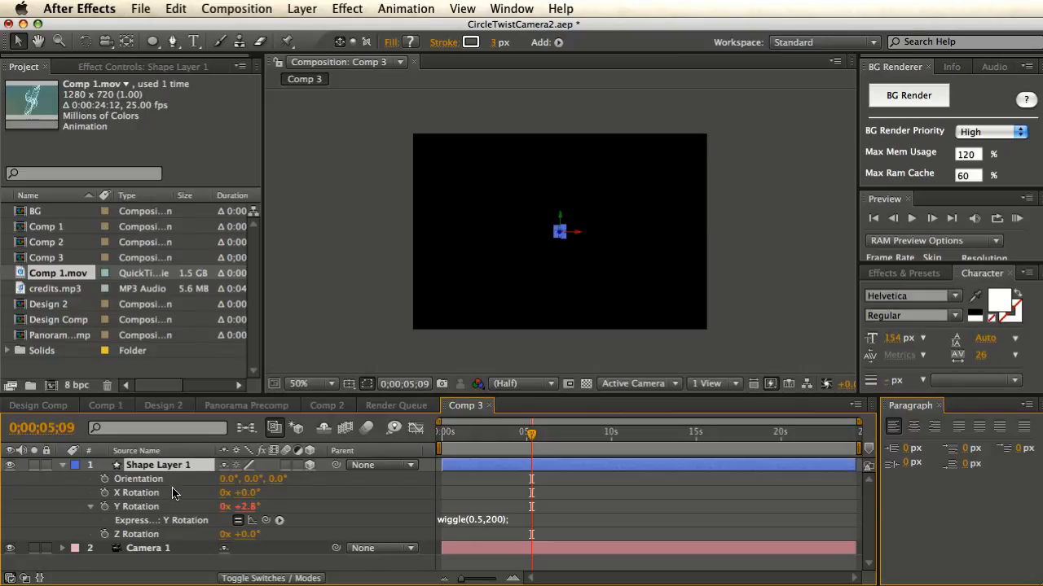
key(super+d)
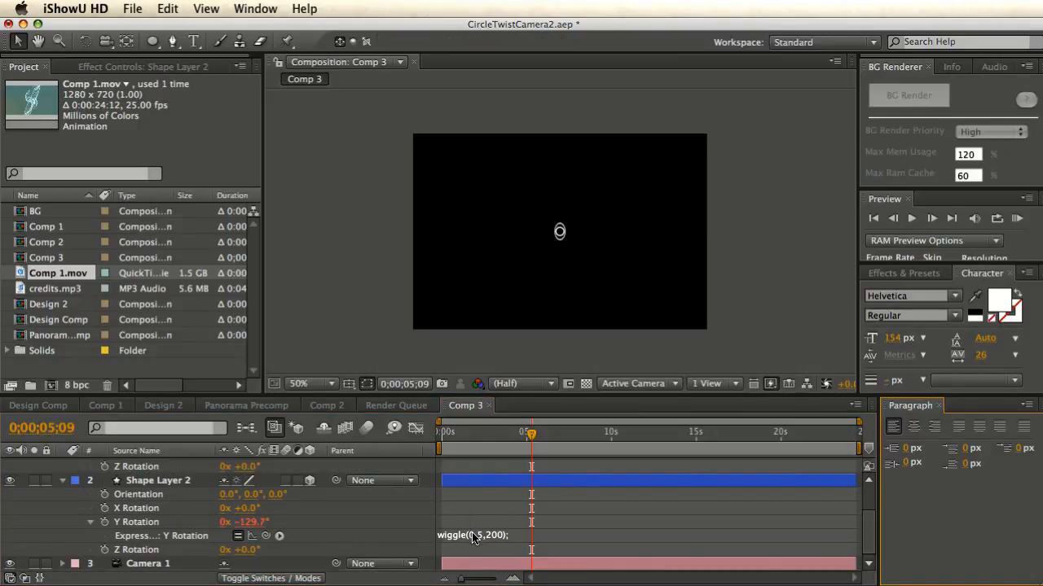
click(473, 538)
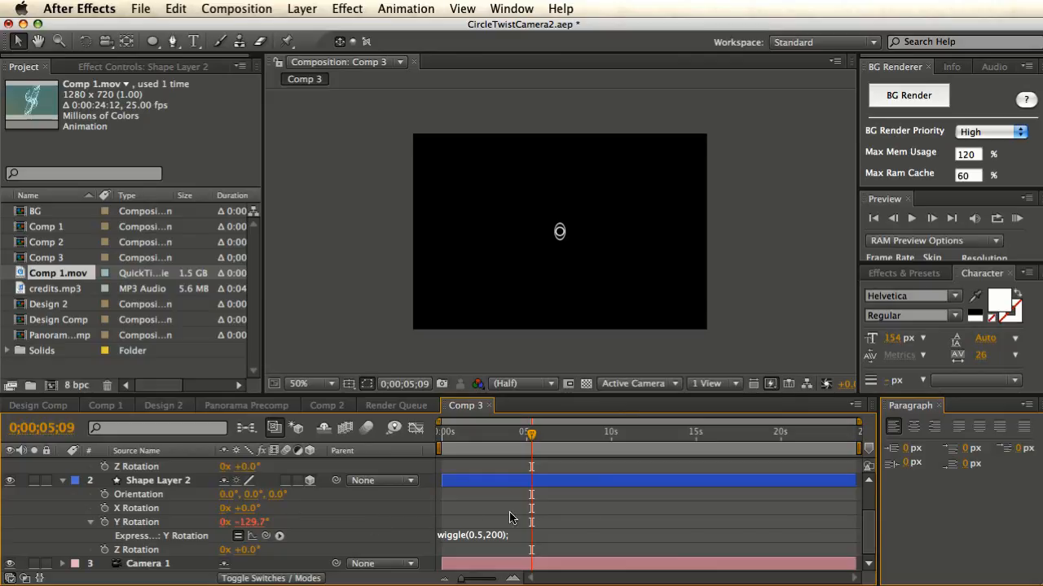
scroll(851, 525, up, 3)
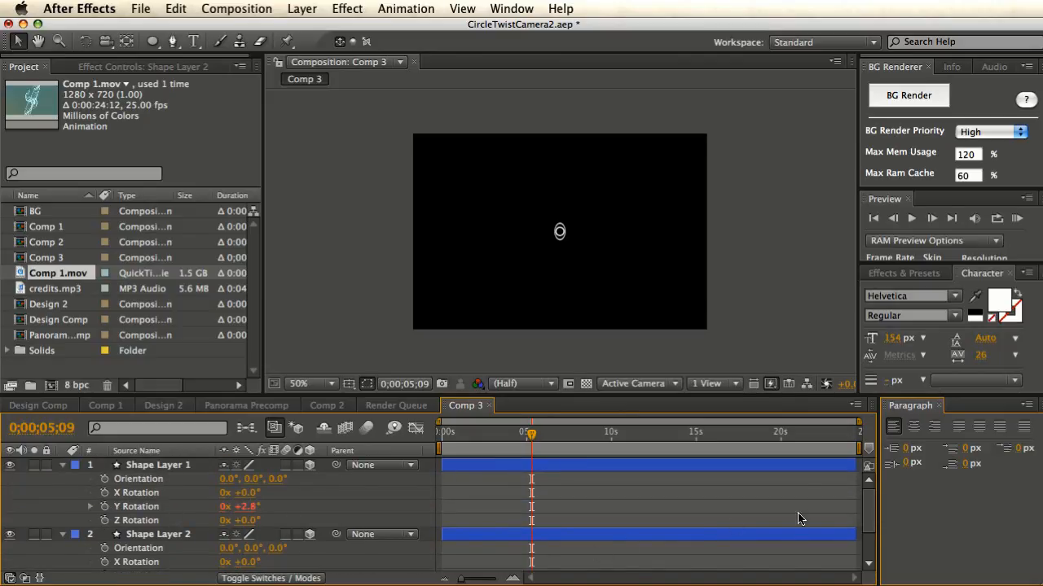
click(90, 506)
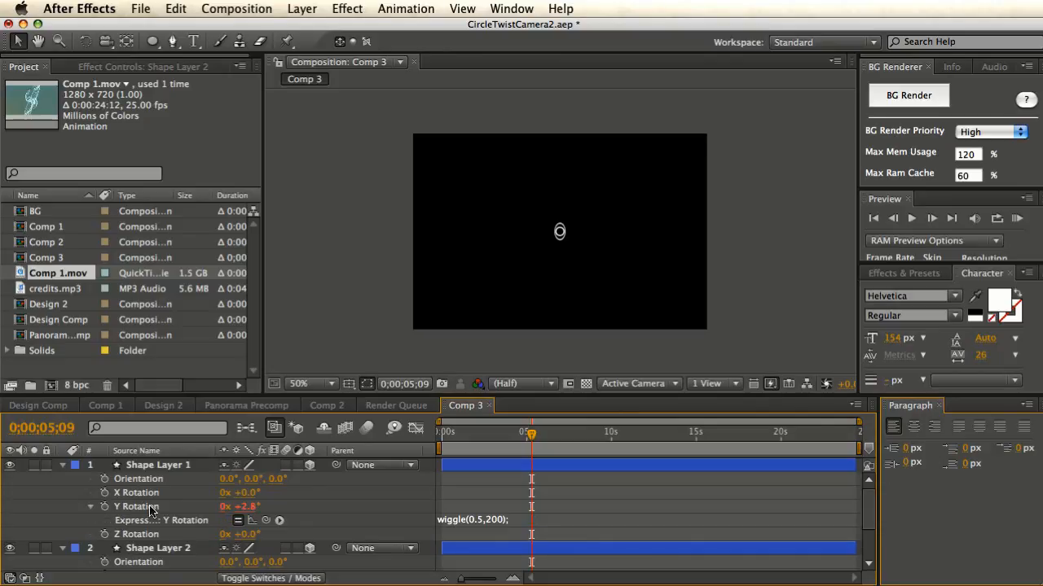
scroll(856, 501, down, 3)
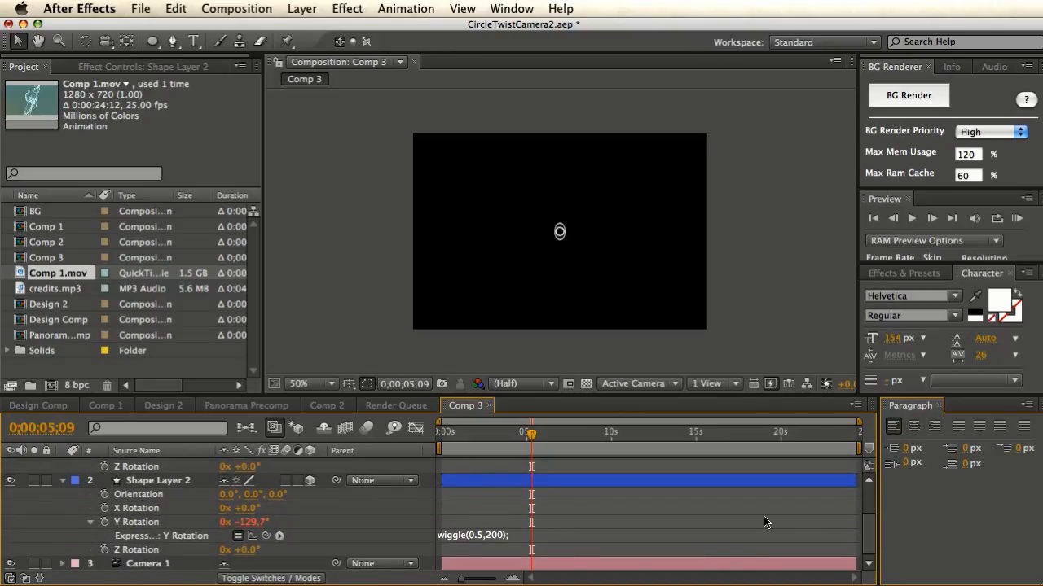
scroll(868, 522, up, 2)
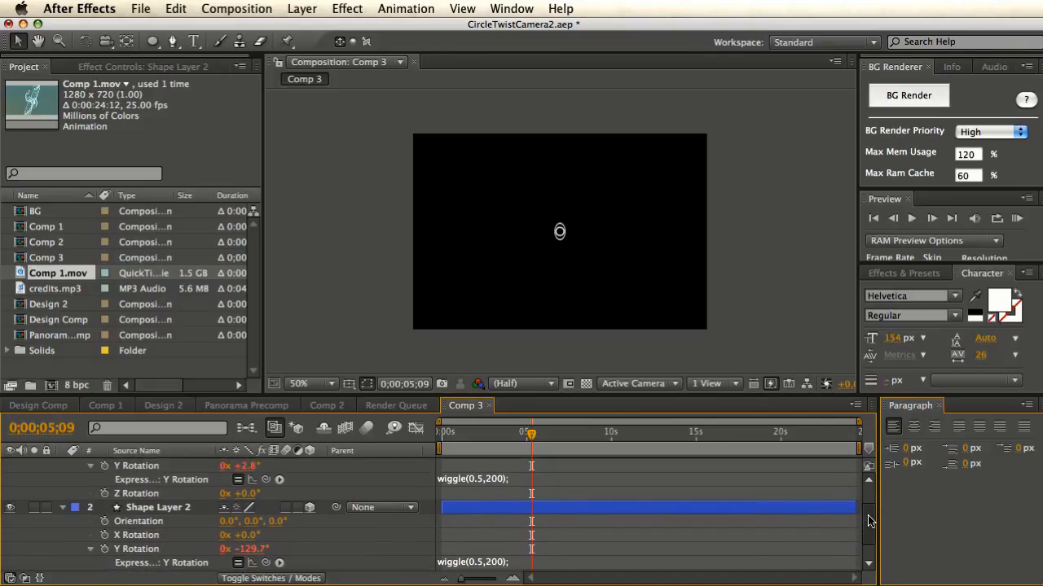
scroll(868, 522, down, 1)
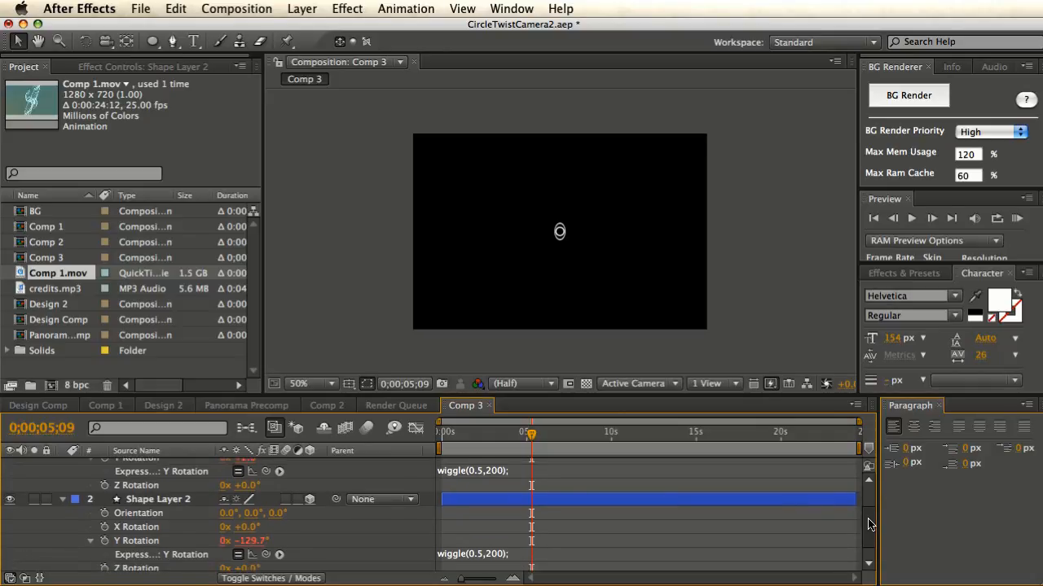
- Pick-whip Shape Layer 2's Y Rotation to layer 1, editing the reference to thisComp.layer(1)
click(498, 546)
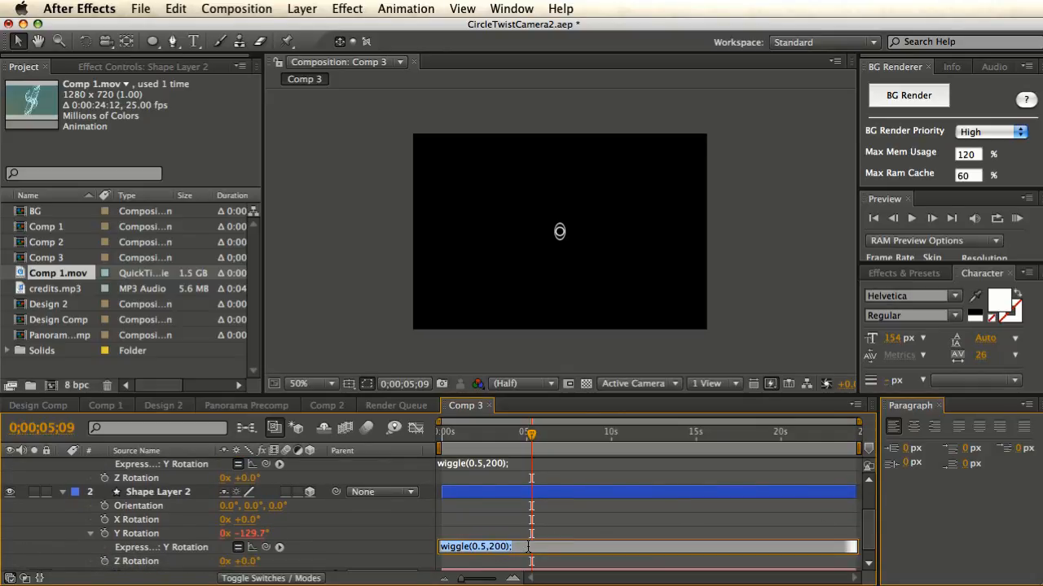
drag(265, 547, 140, 487)
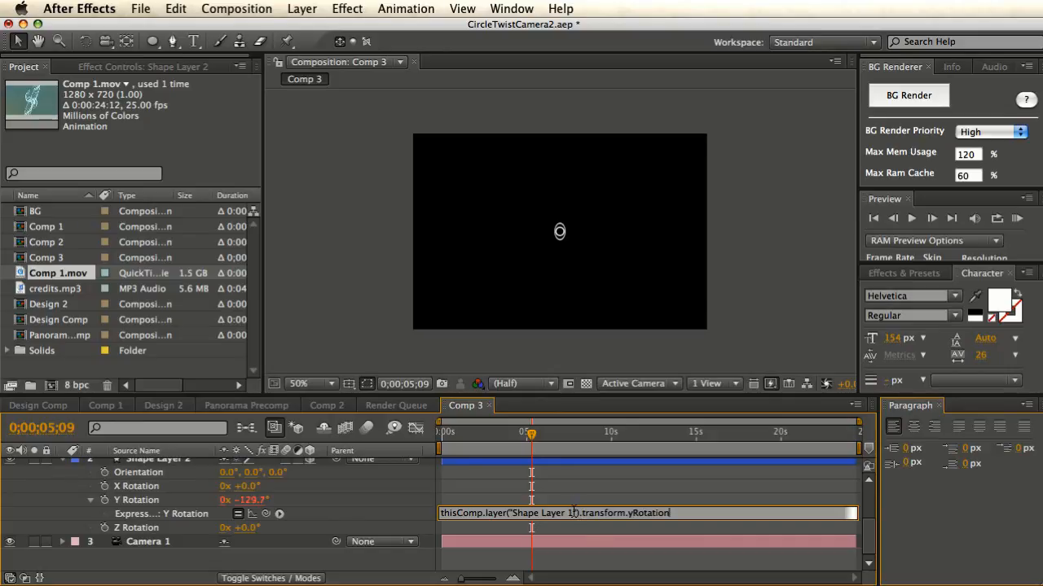
key(BackSpace)
key(BackSpace)
key(BackSpace)
key(BackSpace)
key(BackSpace)
key(BackSpace)
key(BackSpace)
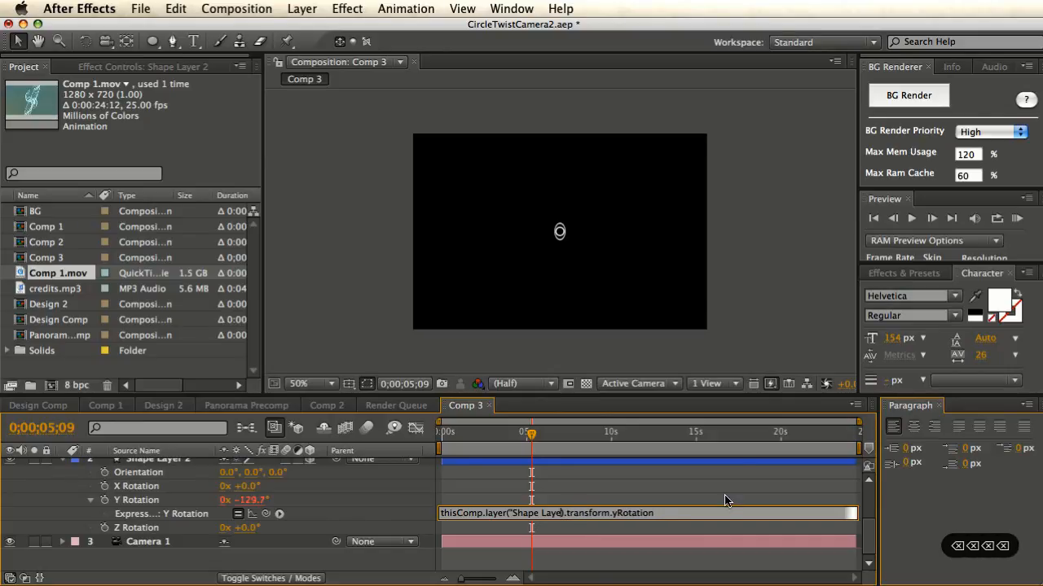
key(BackSpace)
key(BackSpace)
key(BackSpace)
key(BackSpace)
key(BackSpace)
key(BackSpace)
key(BackSpace)
key(BackSpace)
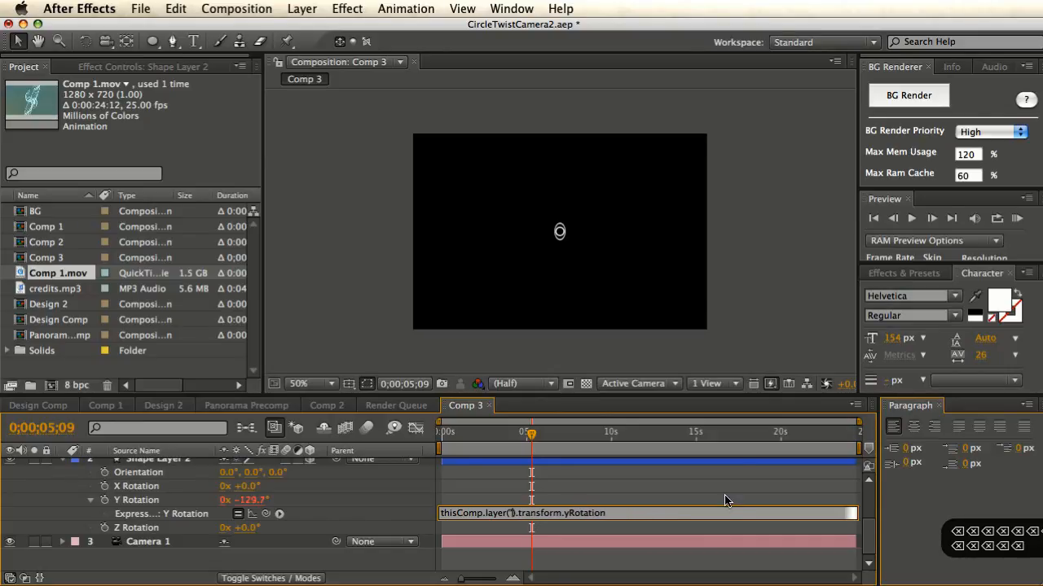
text(1)
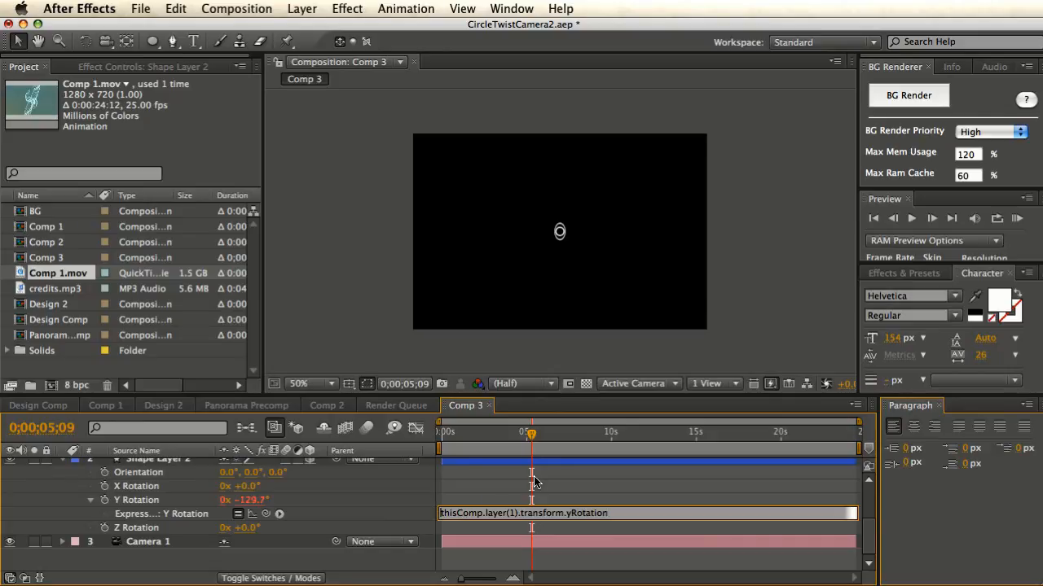
key(Home)
- Rewrite it as x = thisComp.layer(1).transform.yRotation.valueAtTime(time-0.1); x; and scrub to check the lag
text(x =)
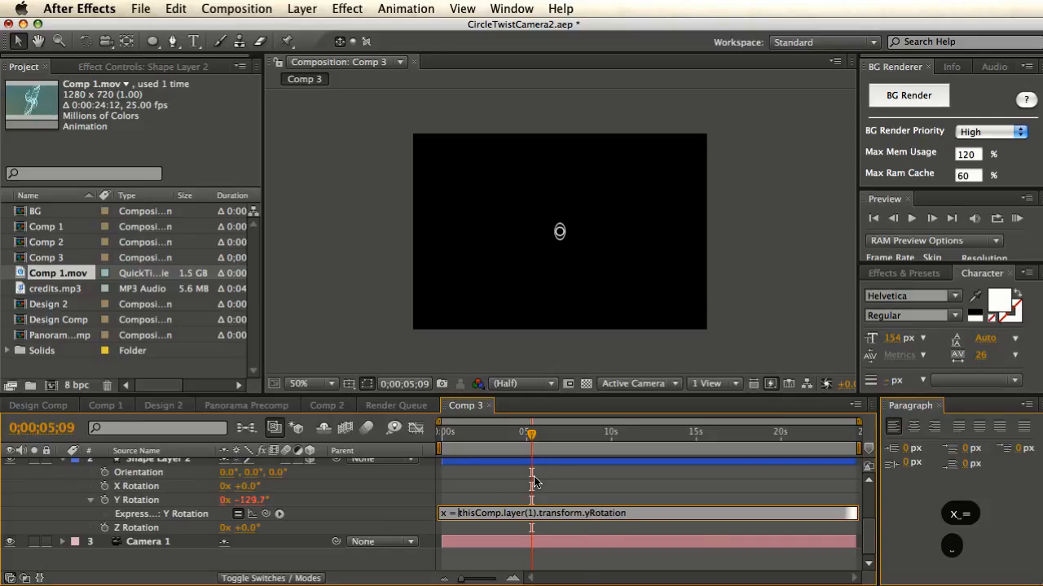
click(637, 510)
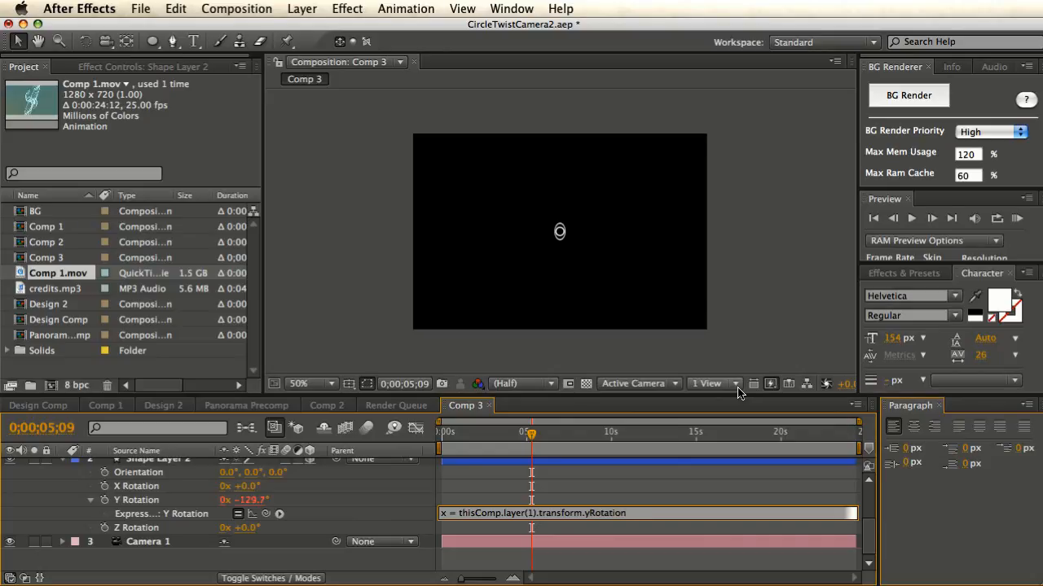
text(.)
text(va)
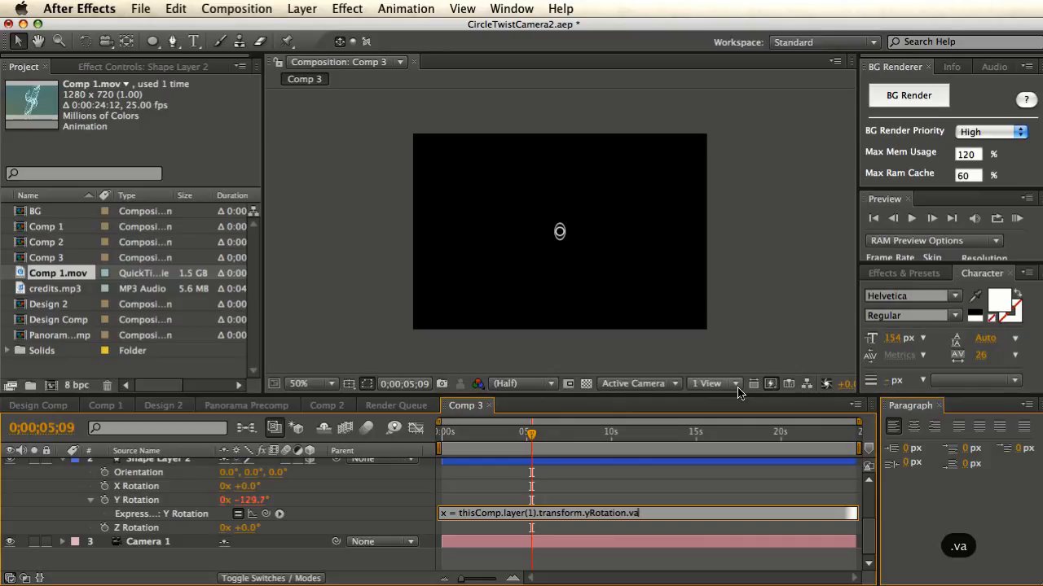
text(lueA)
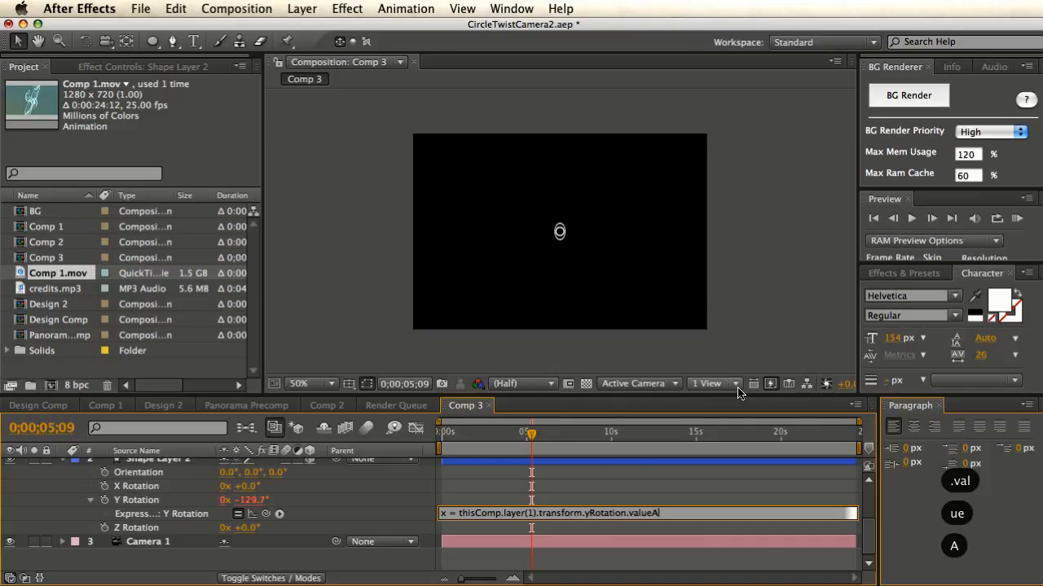
text(tTime)
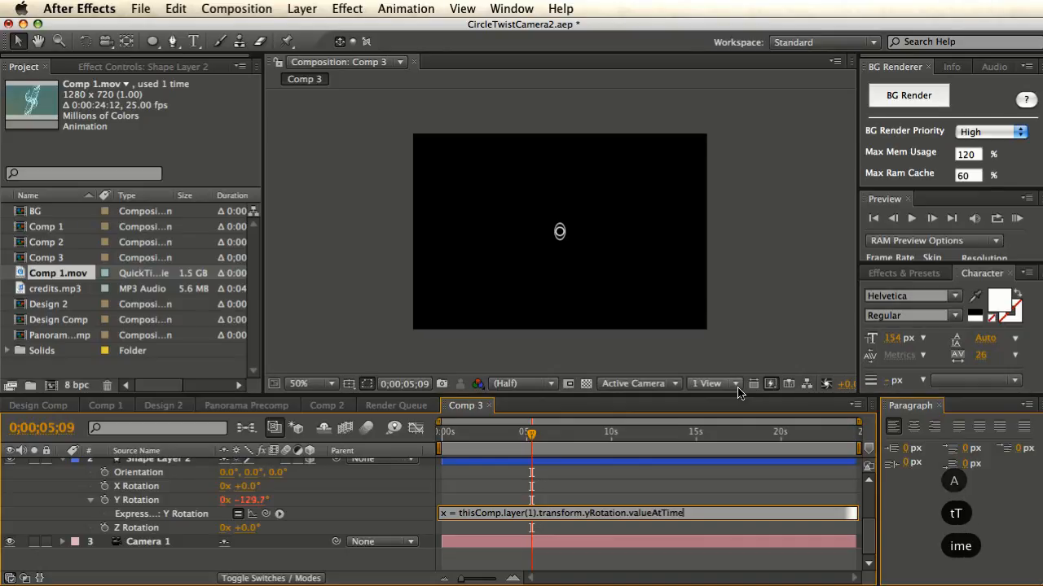
text((time-)
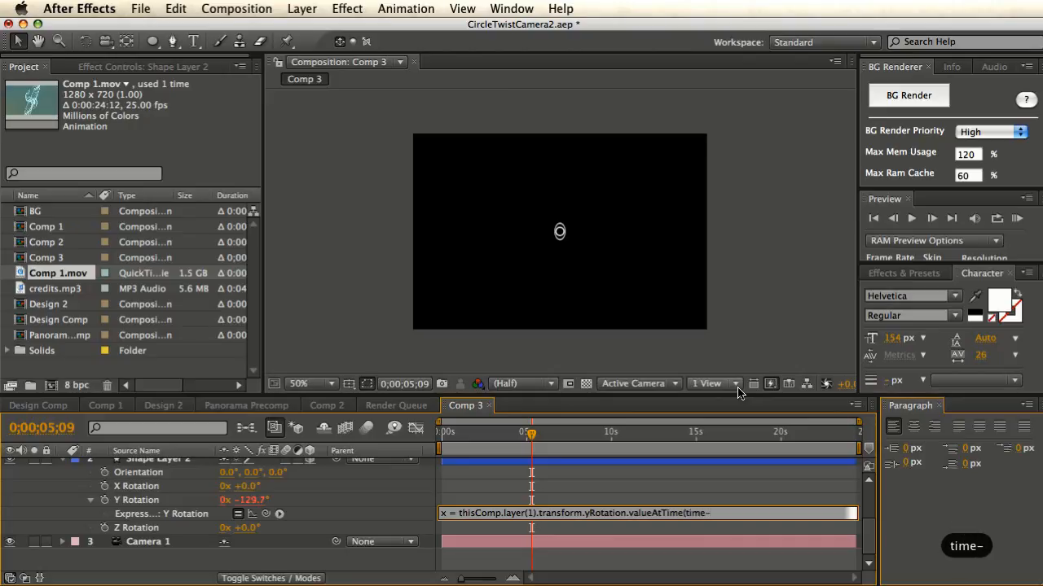
text(0.1)
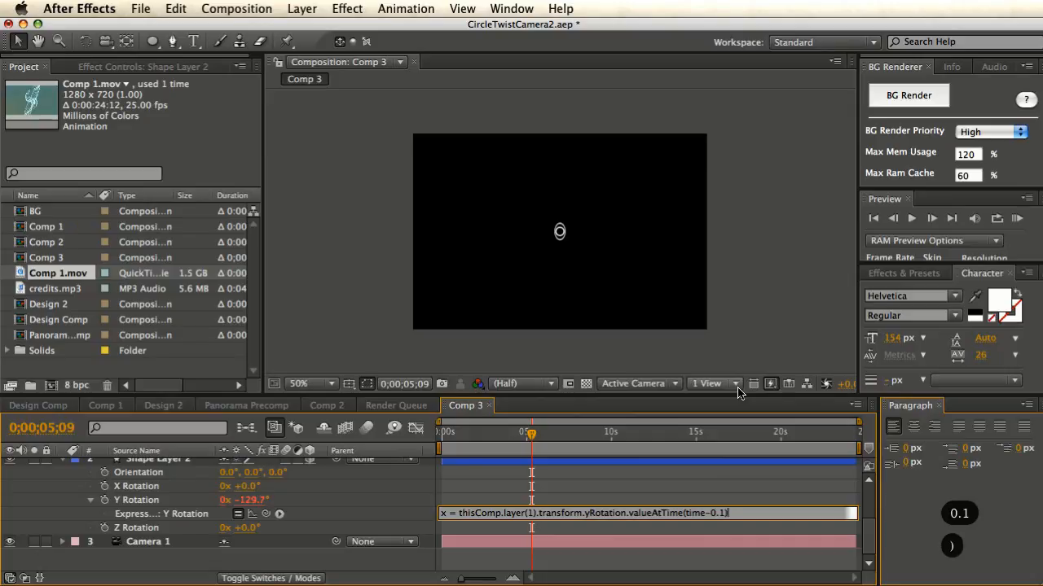
text();)
key(BackSpace)
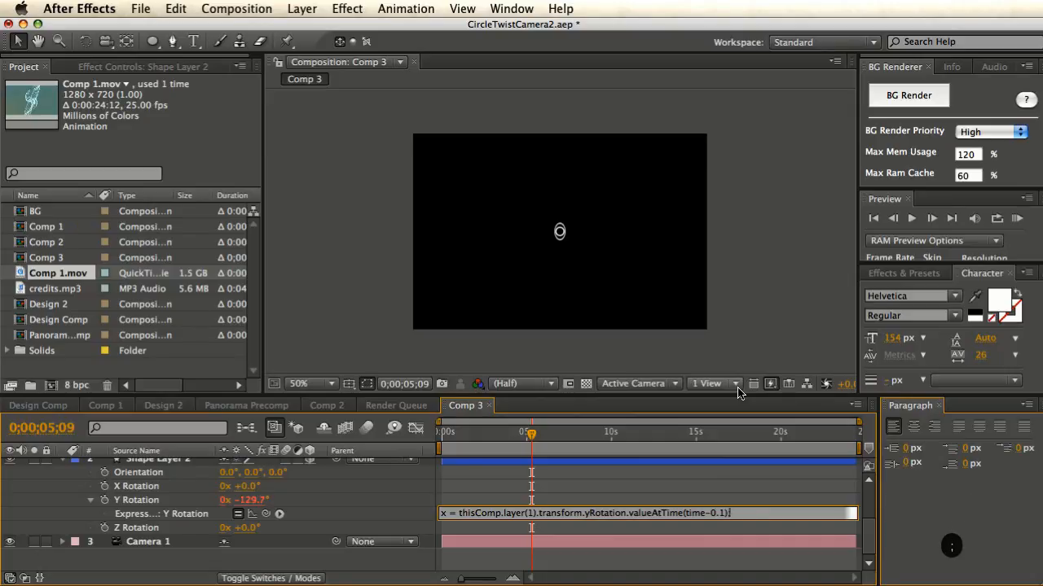
text(;;)
key(Return)
text(x;)
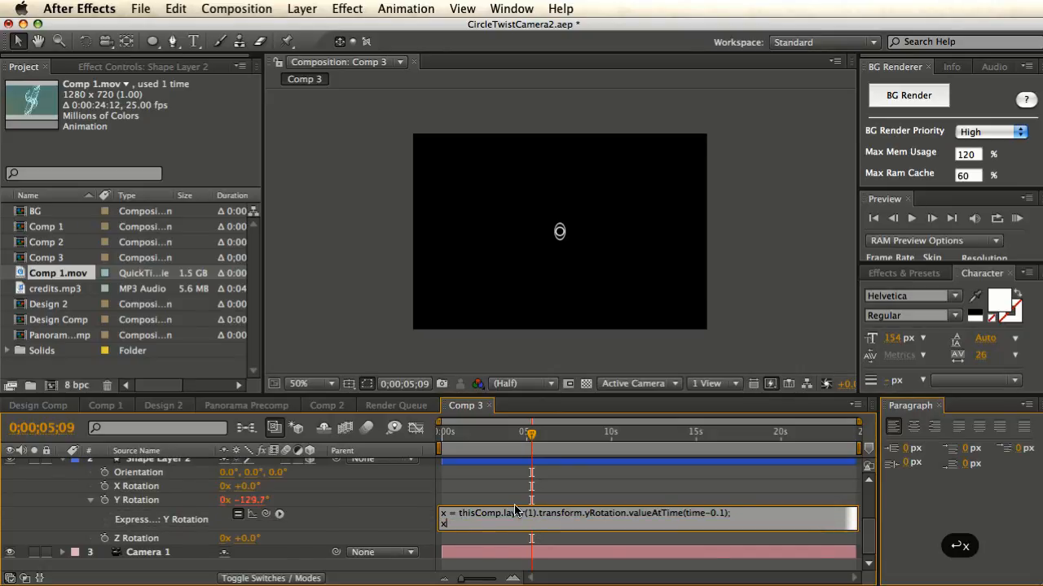
click(429, 512)
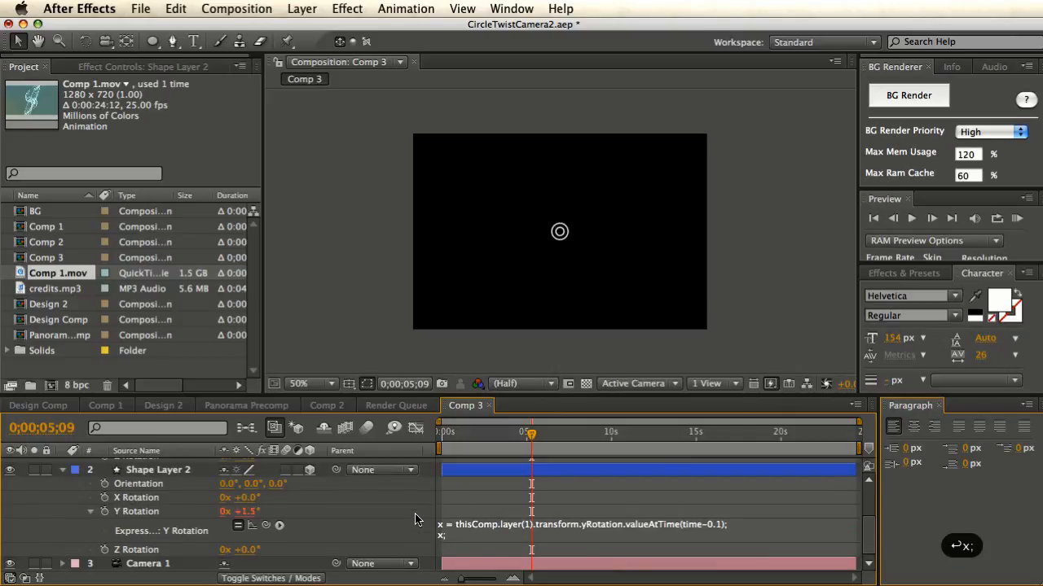
click(528, 437)
drag(528, 437, 447, 442)
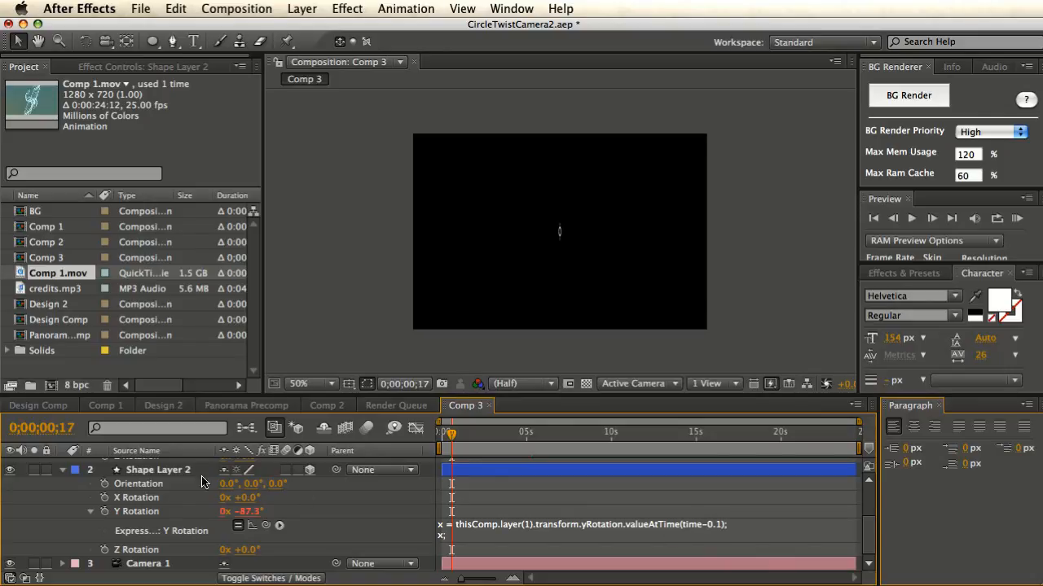
- Duplicate Shape Layer 2 into trailing copies up to Shape Layer 9 and scrub to watch them
click(147, 473)
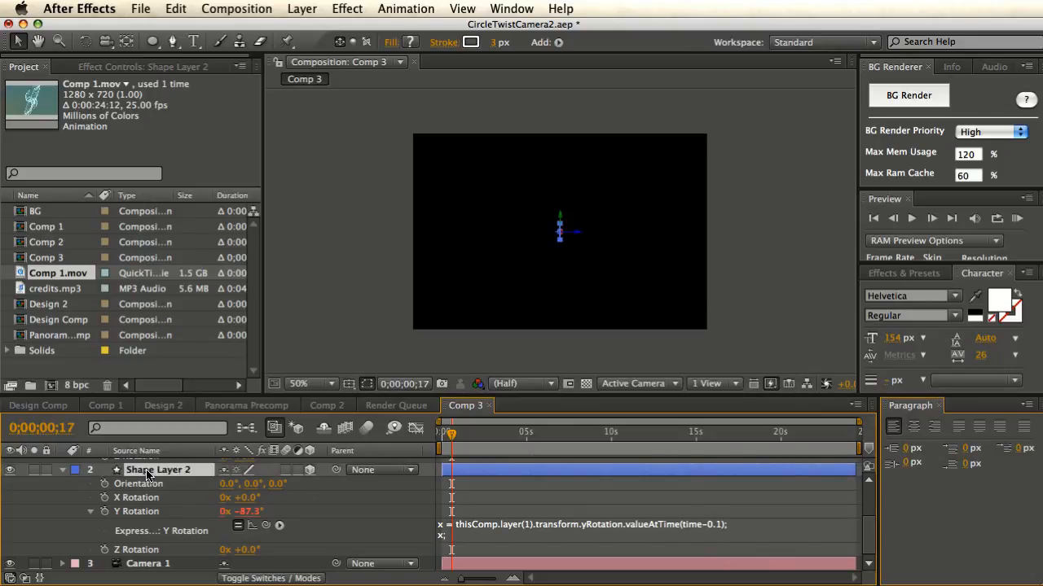
key(super+d)
key(super+d)
key(super+d)
key(super+d)
key(super+d)
key(super+d)
key(super+d)
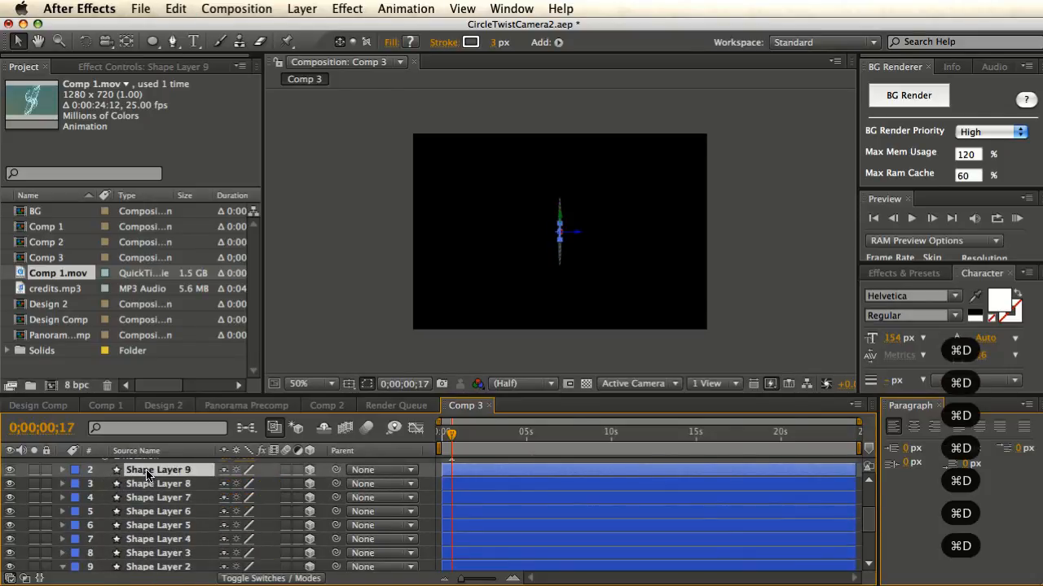
click(456, 438)
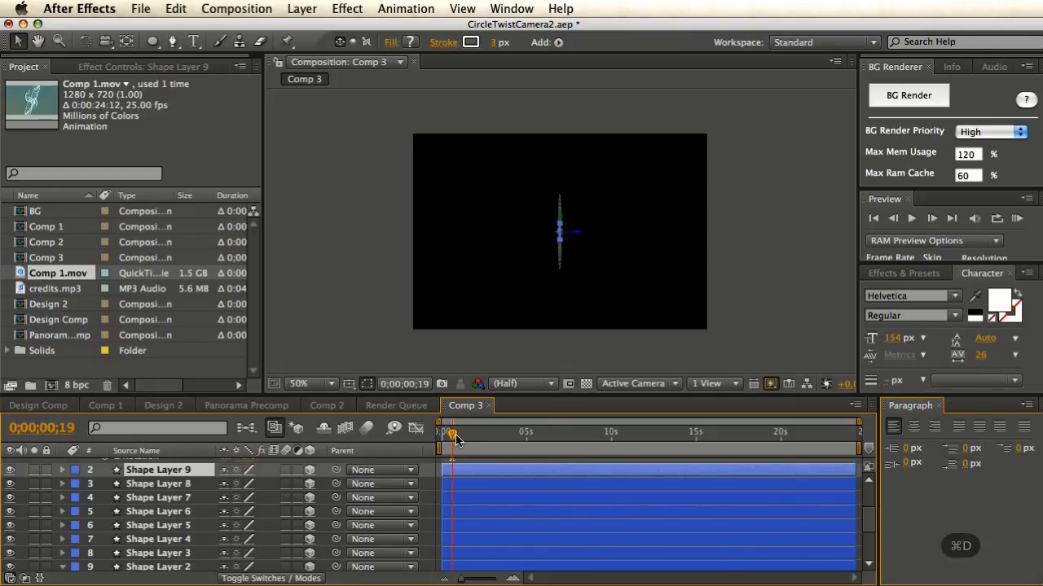
mouse_move(456, 440)
mouse_down()
mouse_move(476, 441)
mouse_move(462, 441)
mouse_up()
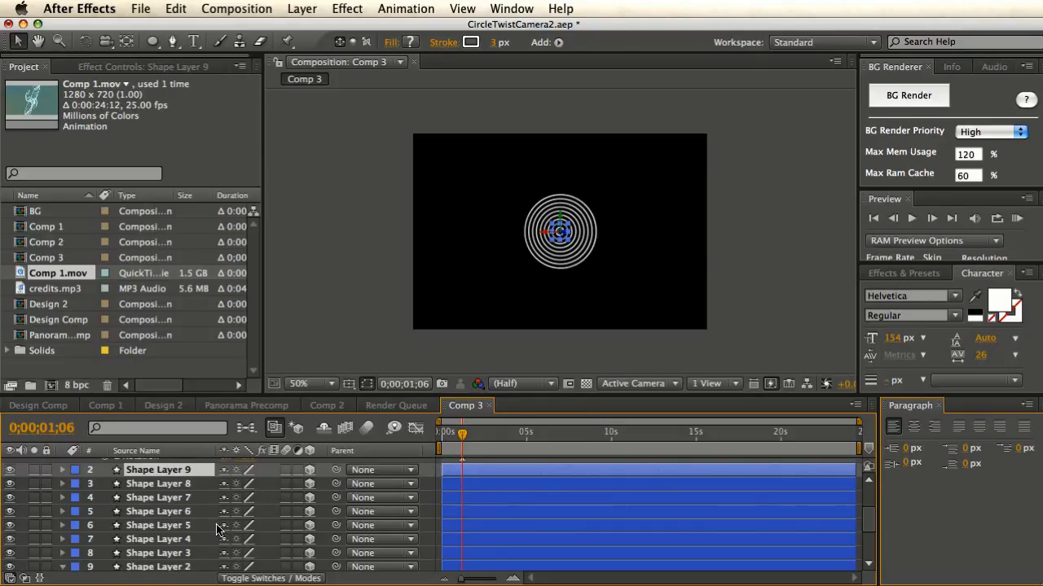
- Delete the duplicate rings Shape Layer 3 through Shape Layer 9
scroll(218, 529, down, 4)
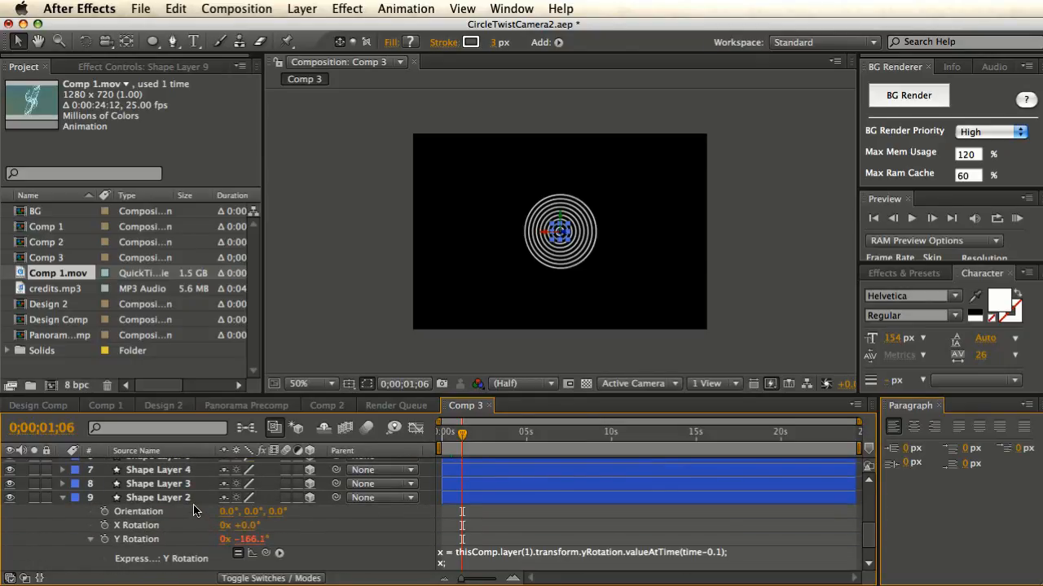
scroll(193, 506, down, 3)
scroll(193, 505, up, 2)
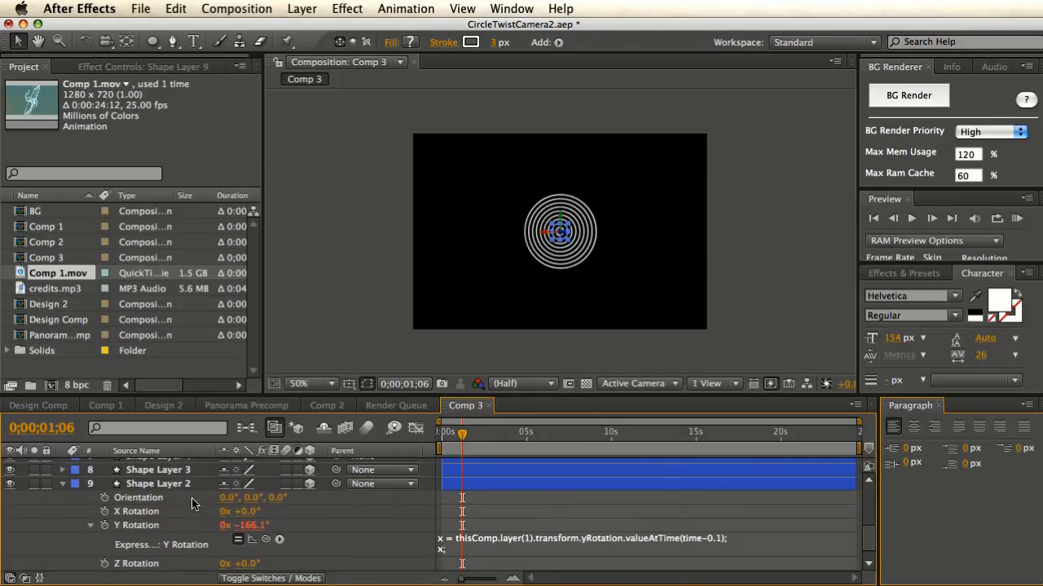
scroll(192, 505, up, 1)
click(192, 505)
scroll(196, 505, up, 4)
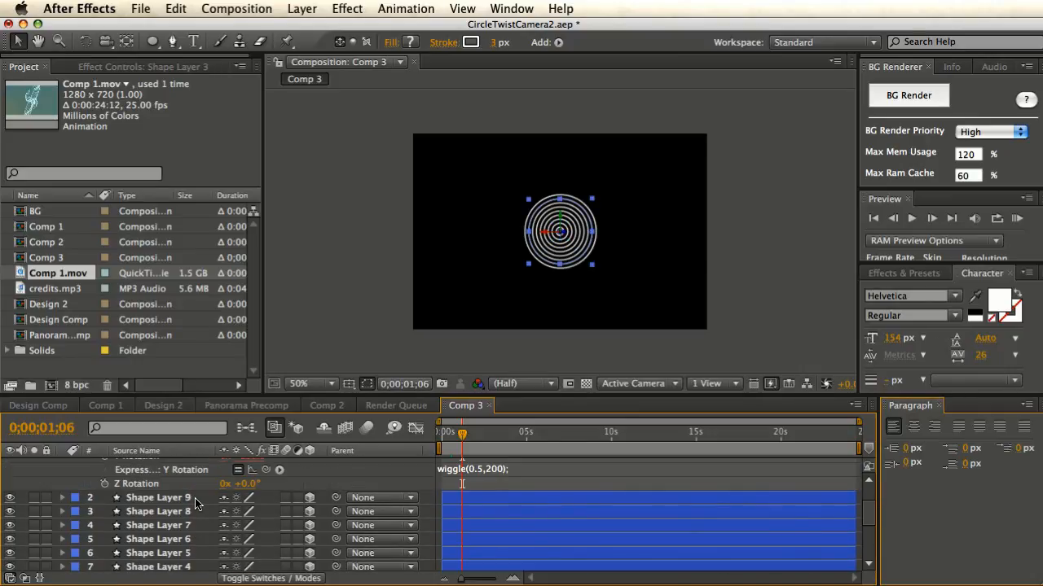
shift+click(193, 501)
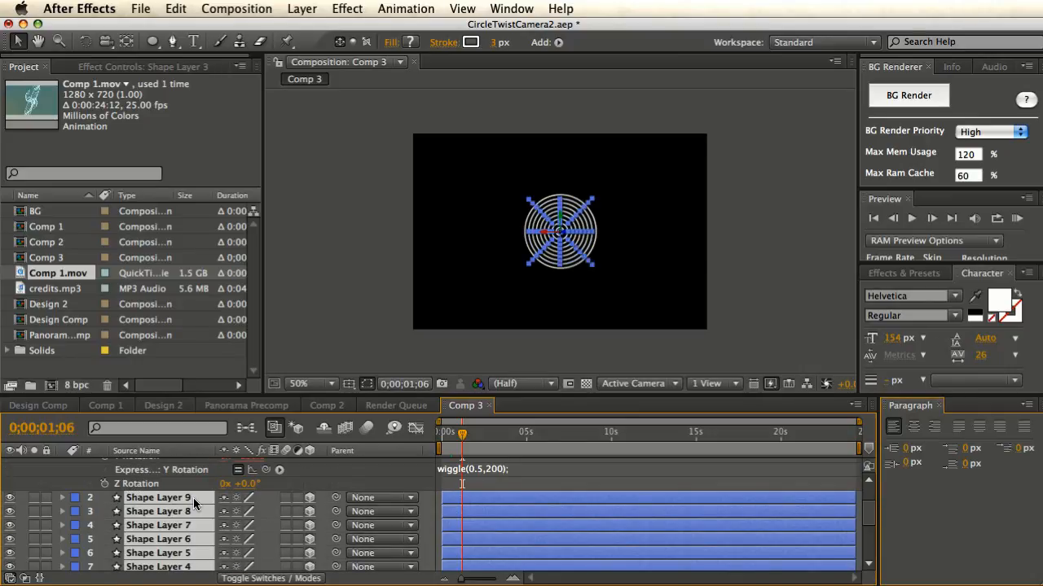
key(BackSpace)
scroll(248, 502, up, 4)
scroll(232, 491, down, 4)
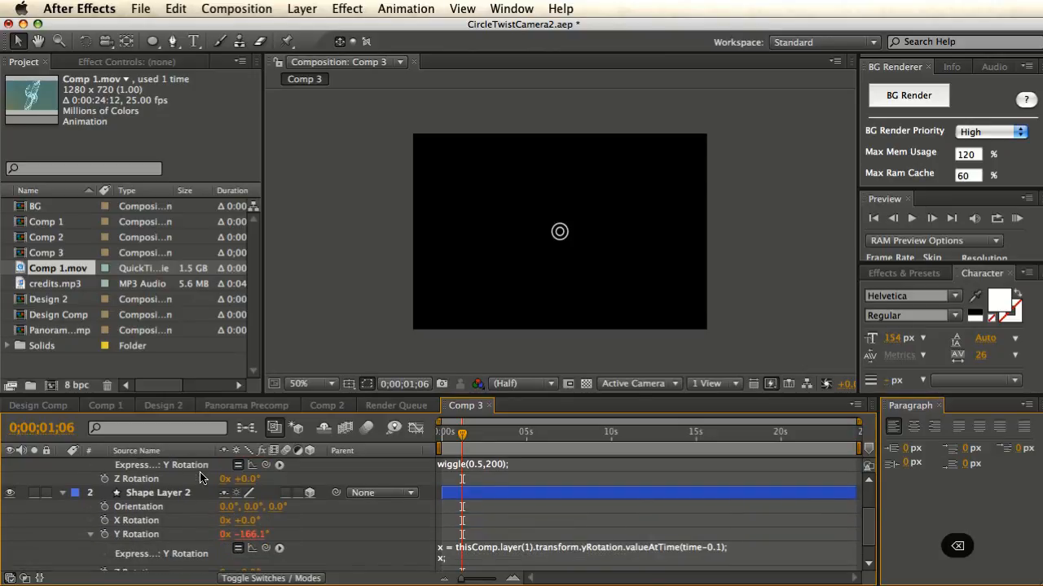
scroll(201, 478, down, 1)
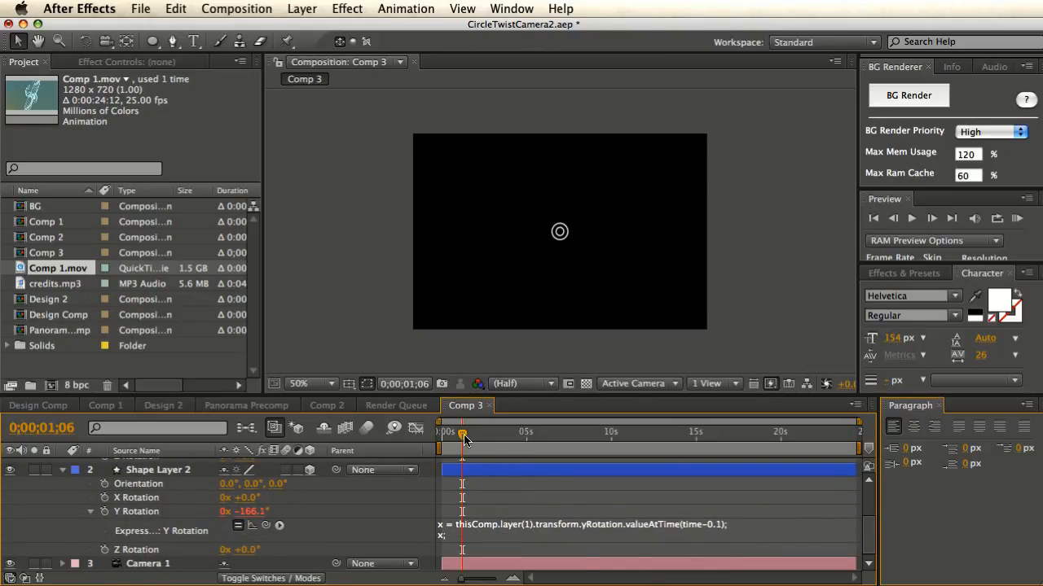
drag(463, 437, 446, 440)
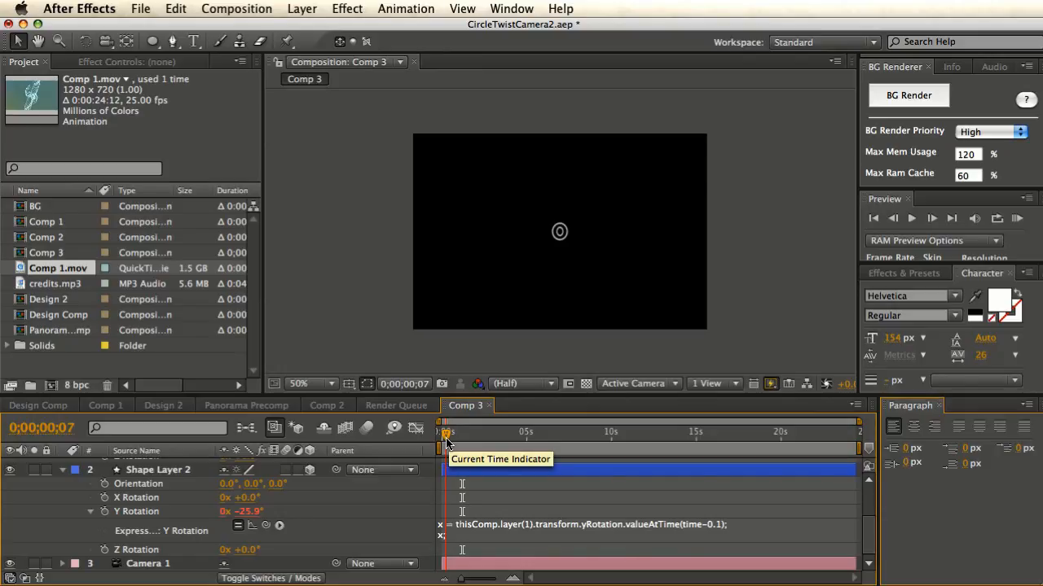
mouse_move(446, 442)
mouse_down()
mouse_move(510, 453)
mouse_move(453, 453)
mouse_up()
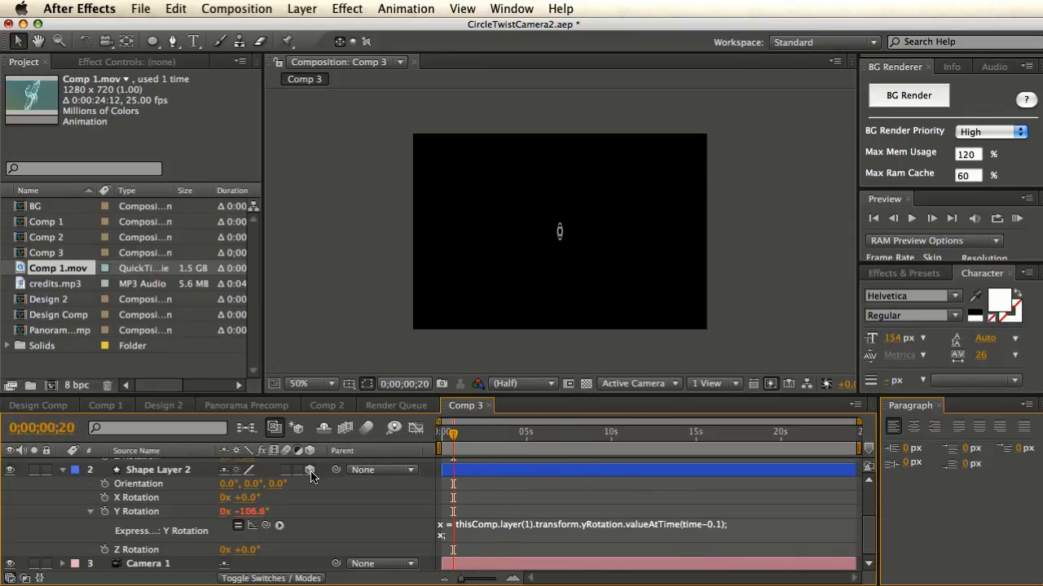
scroll(194, 476, up, 3)
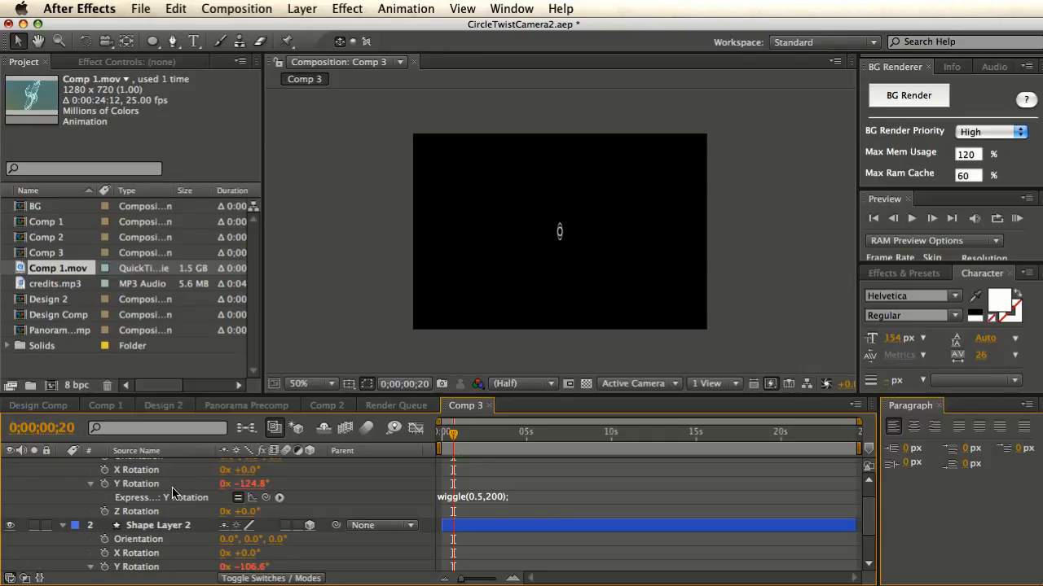
scroll(173, 521, up, 2)
scroll(171, 517, down, 4)
scroll(171, 516, down, 1)
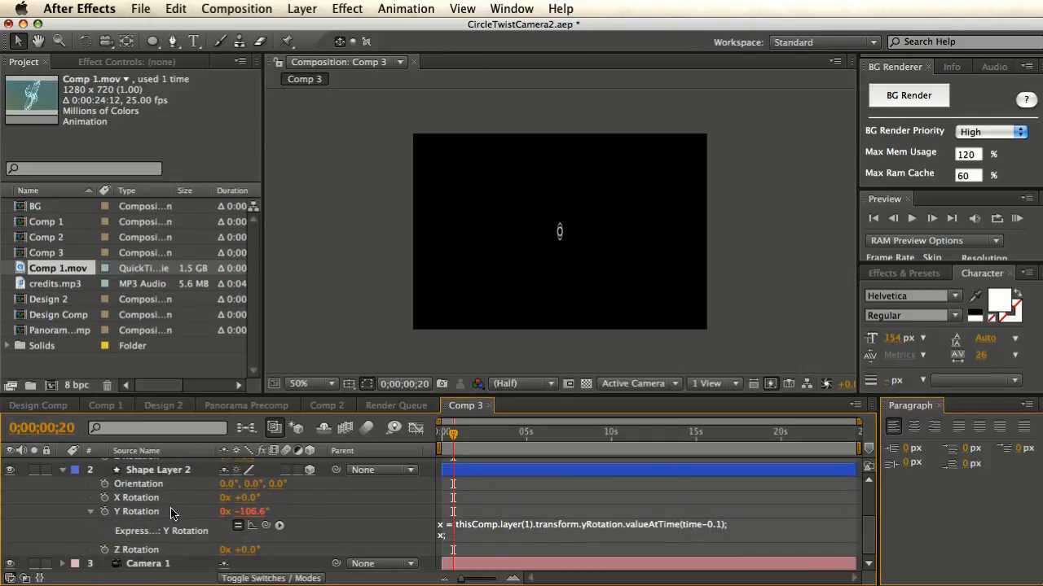
scroll(173, 513, up, 3)
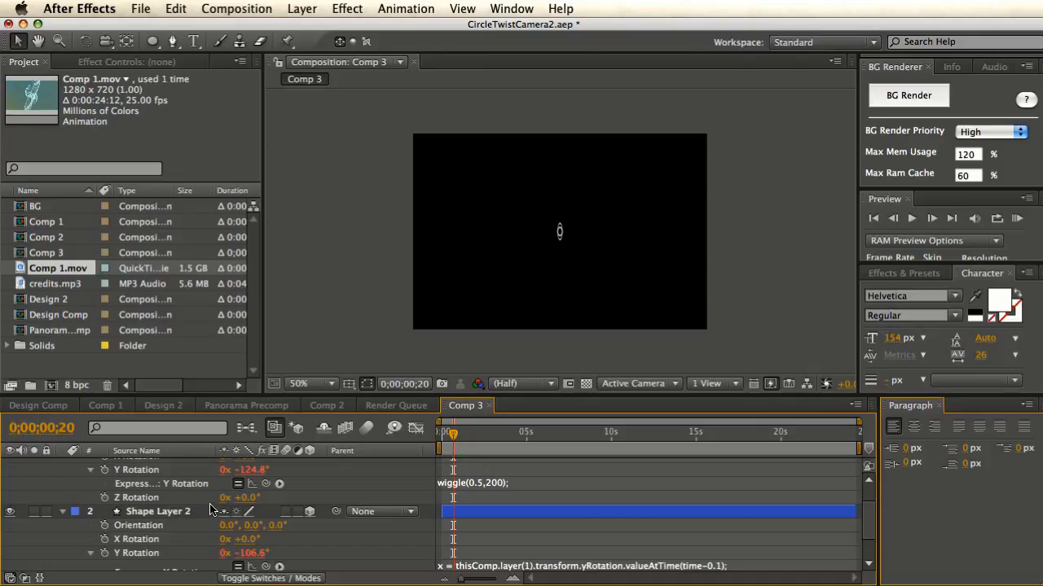
scroll(210, 505, down, 3)
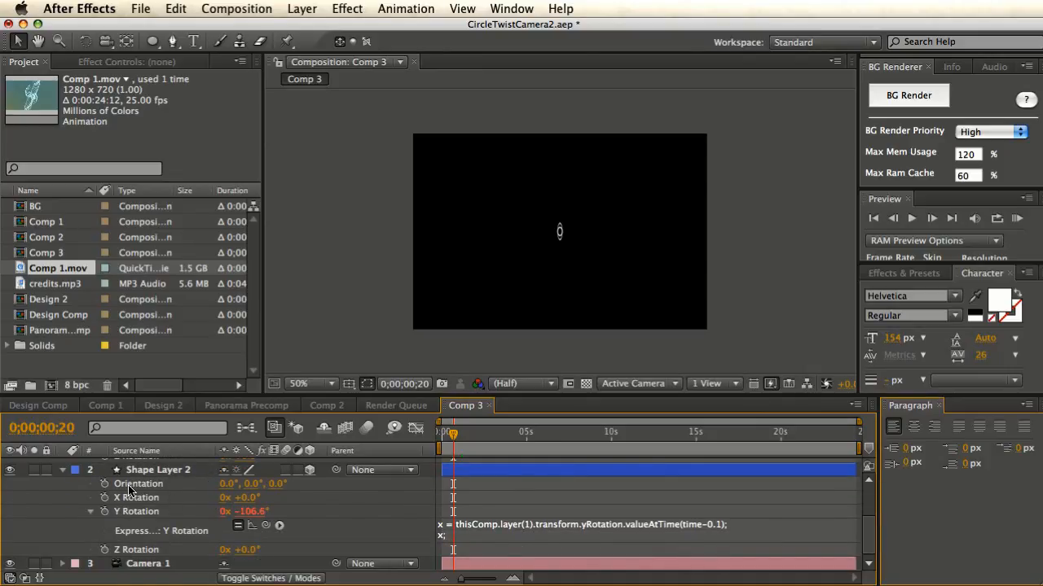
- Change Shape Layer 2's rotation delay to valueAtTime(time-0.1*index)
click(715, 530)
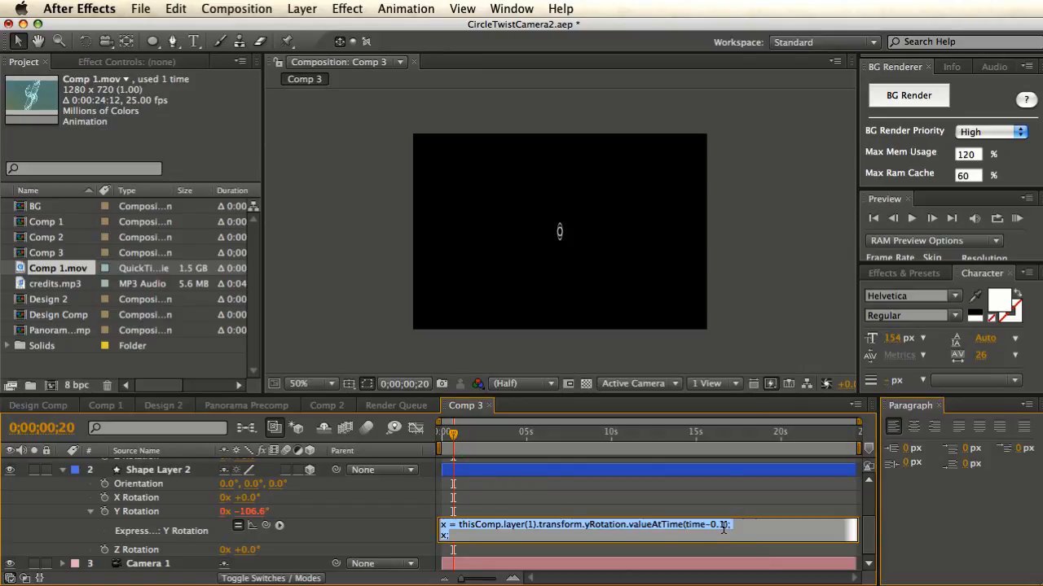
click(723, 528)
text(*inde)
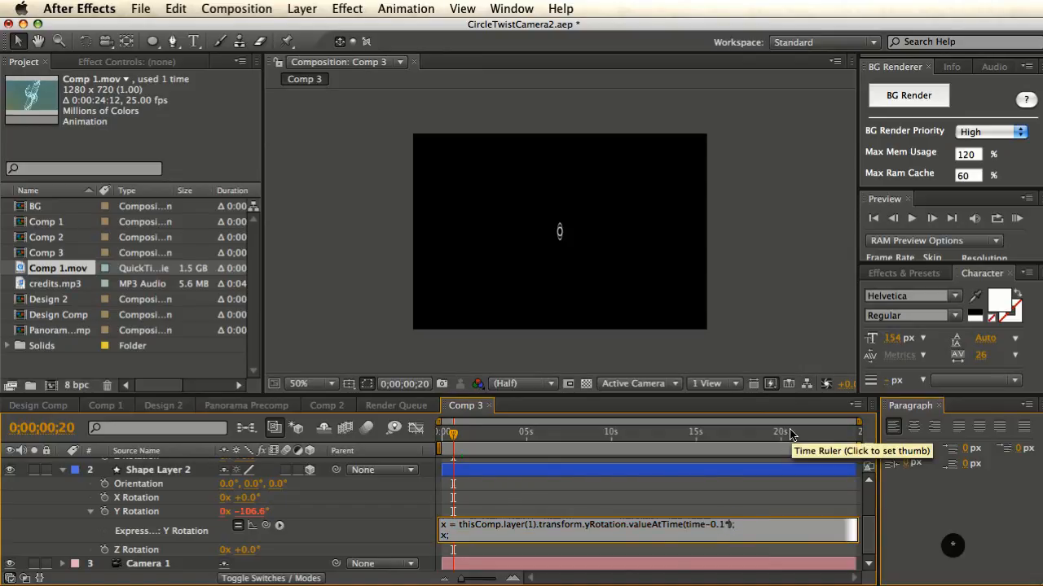
text(x)
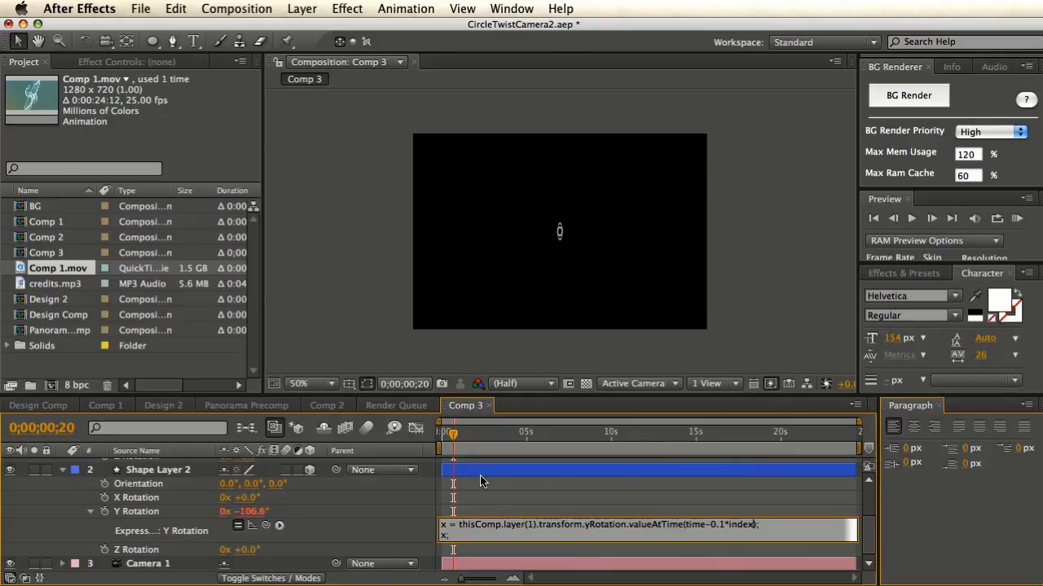
click(418, 522)
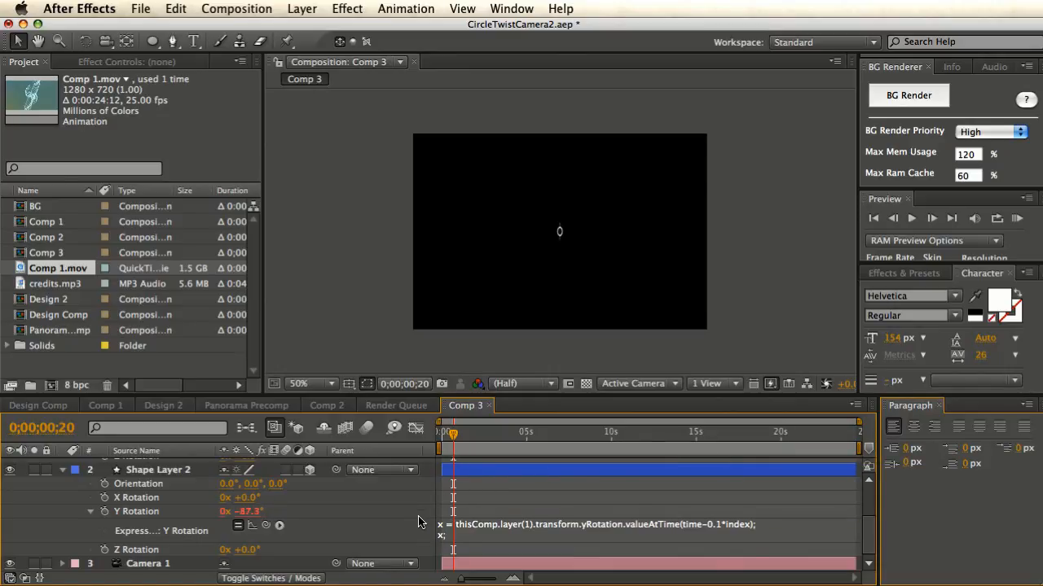
- Duplicate Shape Layer 2 up to Shape Layer 18 and scrub to preview the staggered rings
click(174, 472)
key(super+d)
key(super+d)
key(super+d)
key(super+d)
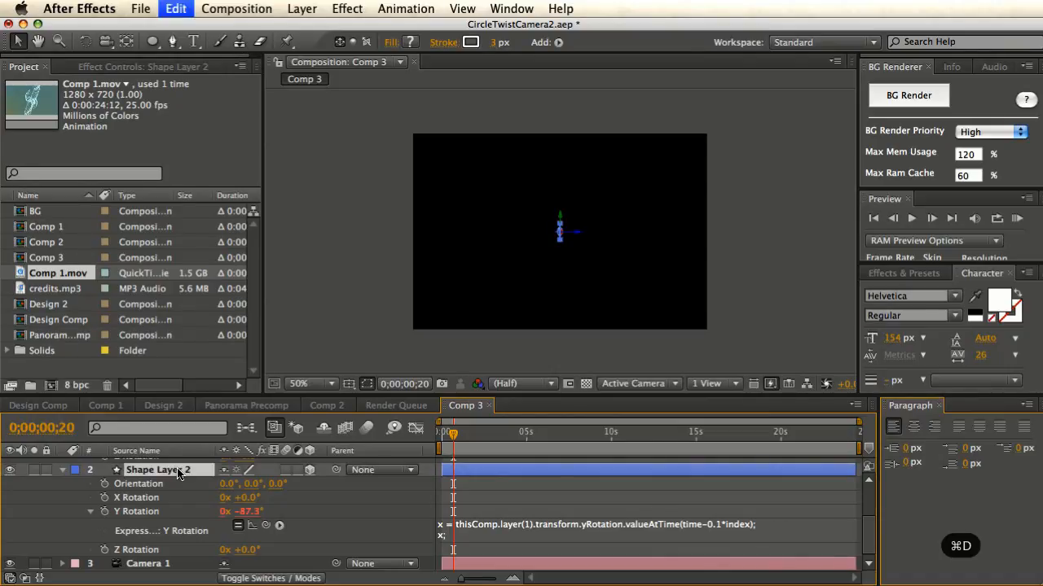
key(super+d)
key(super+d)
key(super+d)
key(super+d)
key(super+d)
key(super+d)
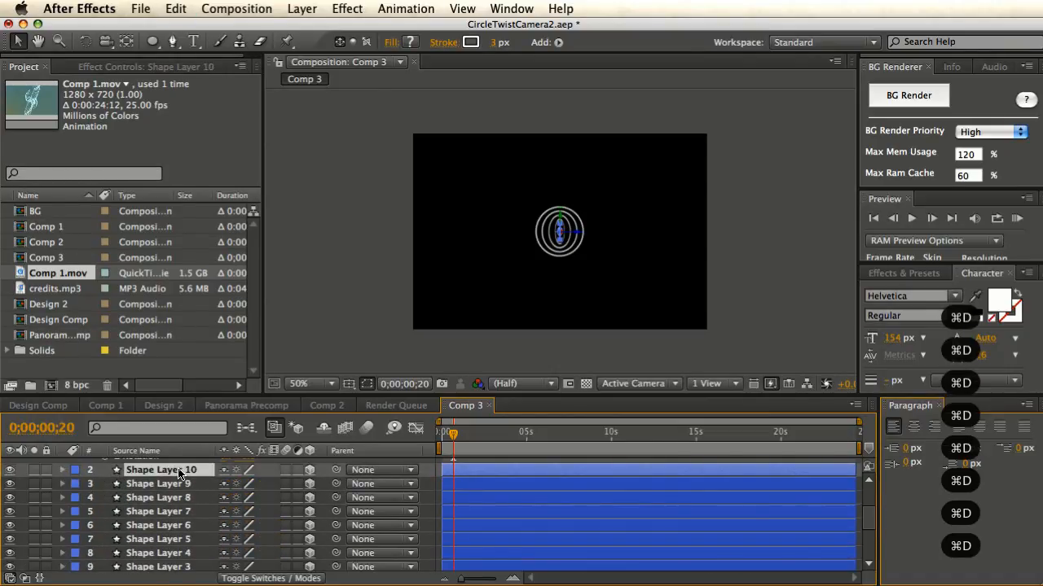
key(super+d)
key(super+d)
key(super+d)
key(super+d)
key(super+d)
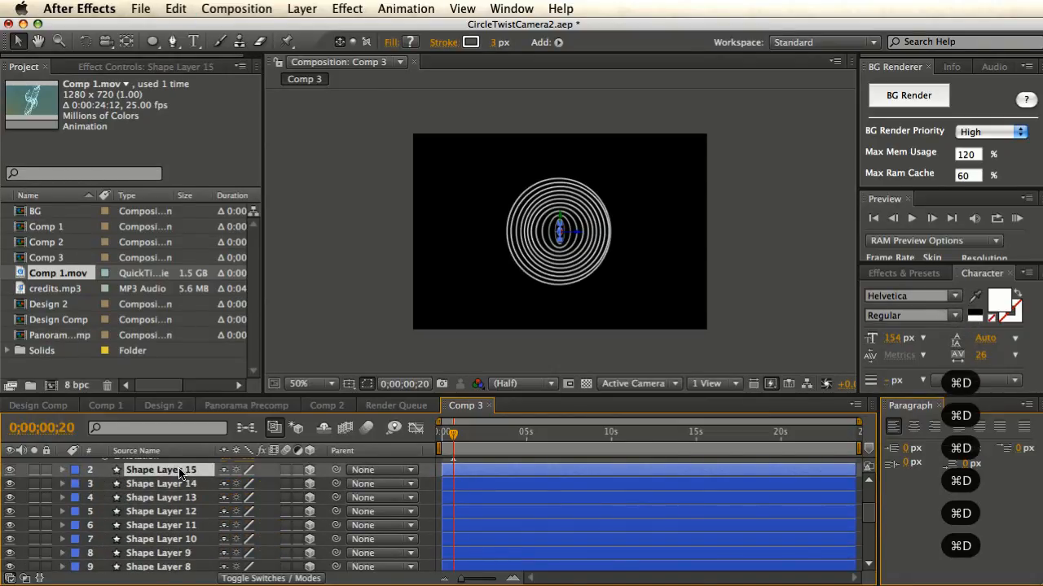
key(super+d)
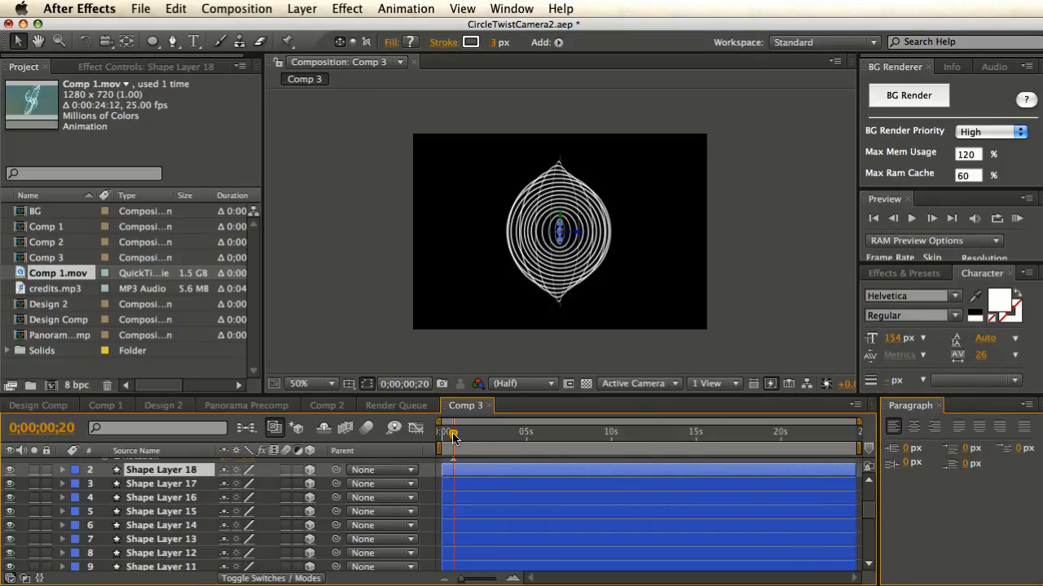
drag(454, 438, 576, 458)
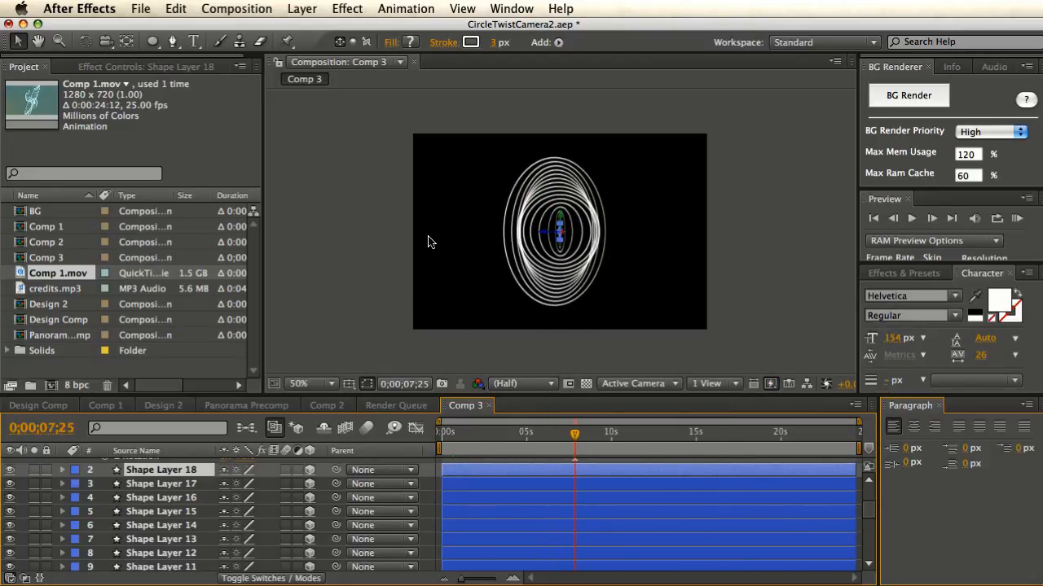
- Orbit Comp 3's camera to a tilted view of the ring stack, scrubbing to preview the twist
key(c)
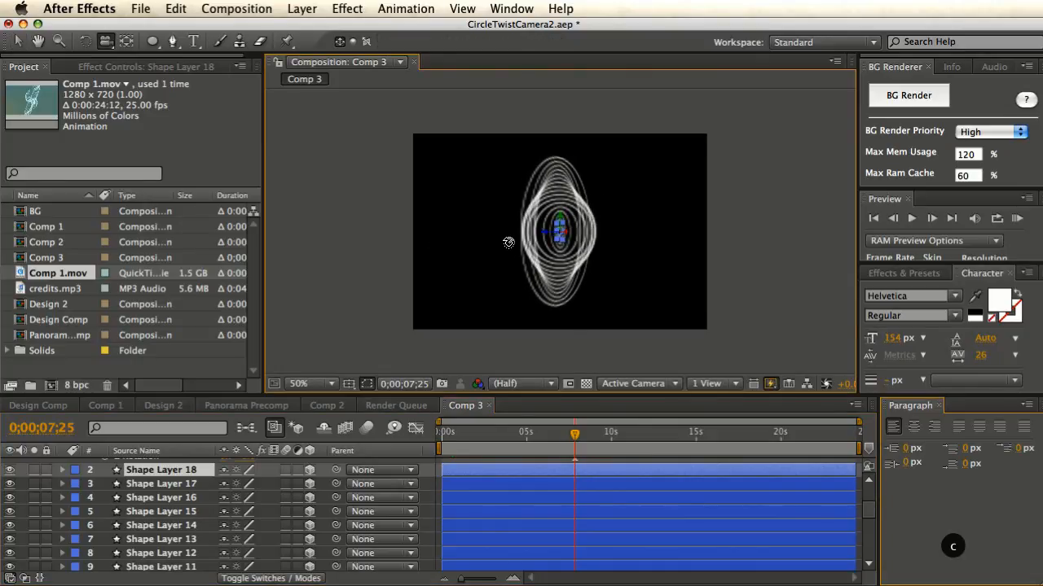
drag(531, 249, 543, 244)
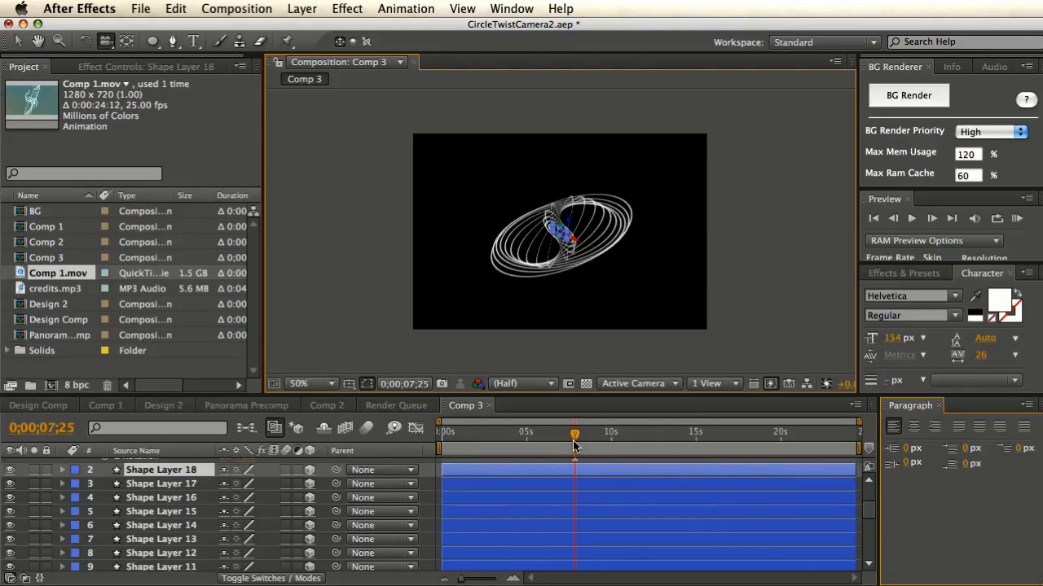
drag(574, 445, 497, 448)
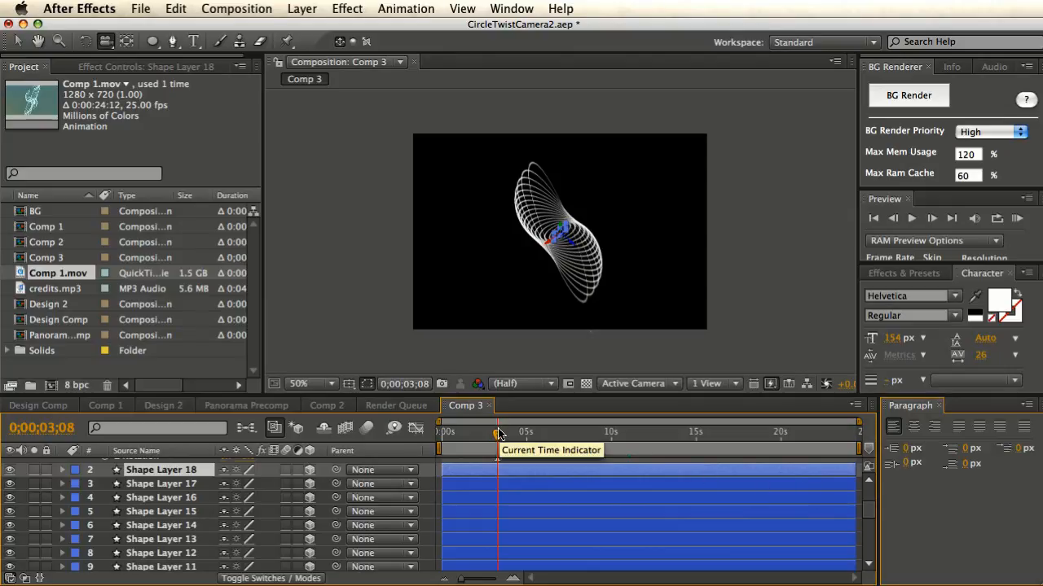
drag(499, 434, 647, 440)
drag(506, 282, 544, 227)
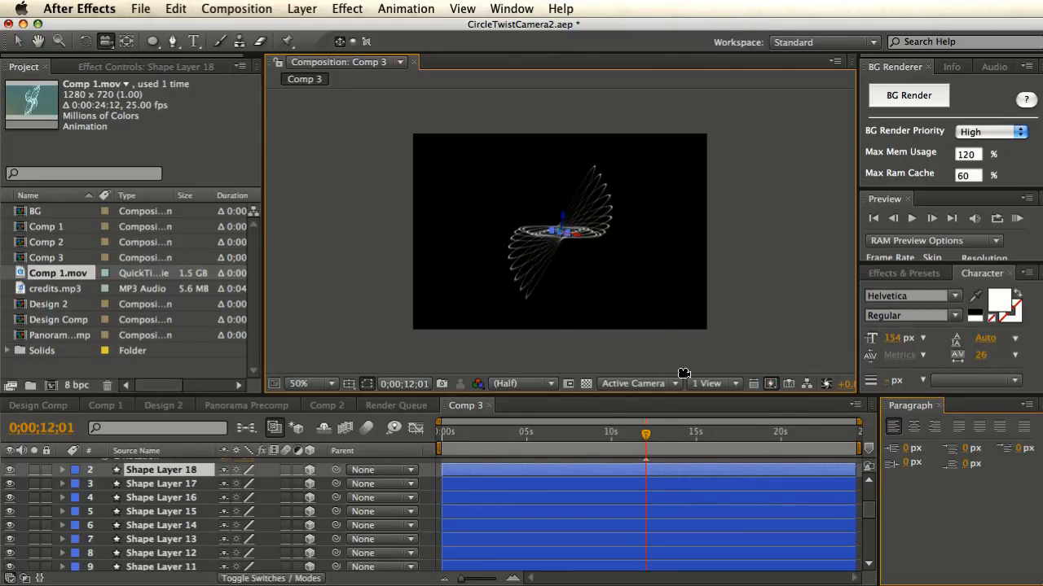
drag(867, 514, 868, 562)
- Give Camera 1's Position the expression wiggle(0.2,400) and scrub to preview the drifting view
click(161, 567)
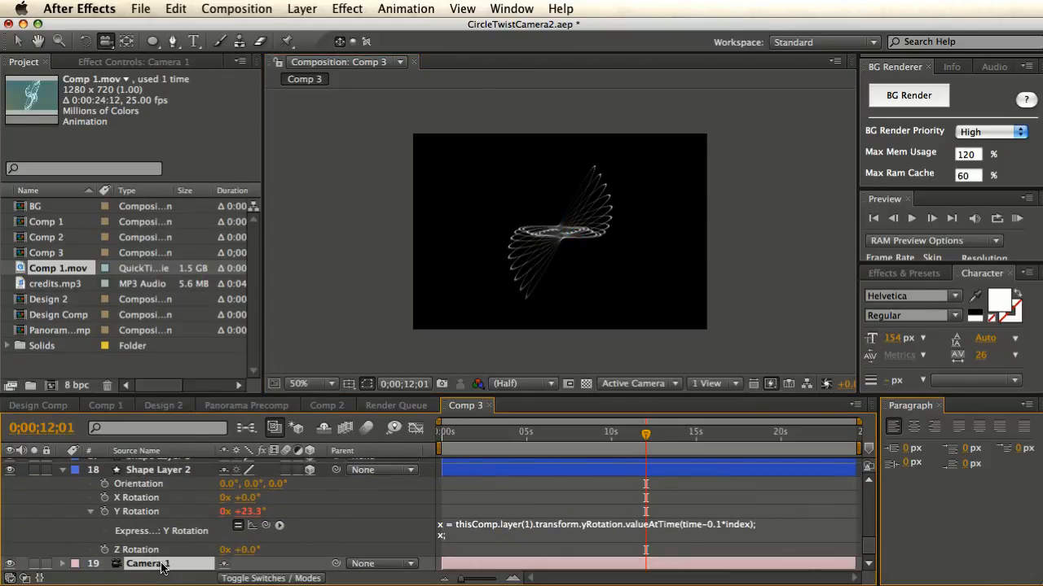
key(p)
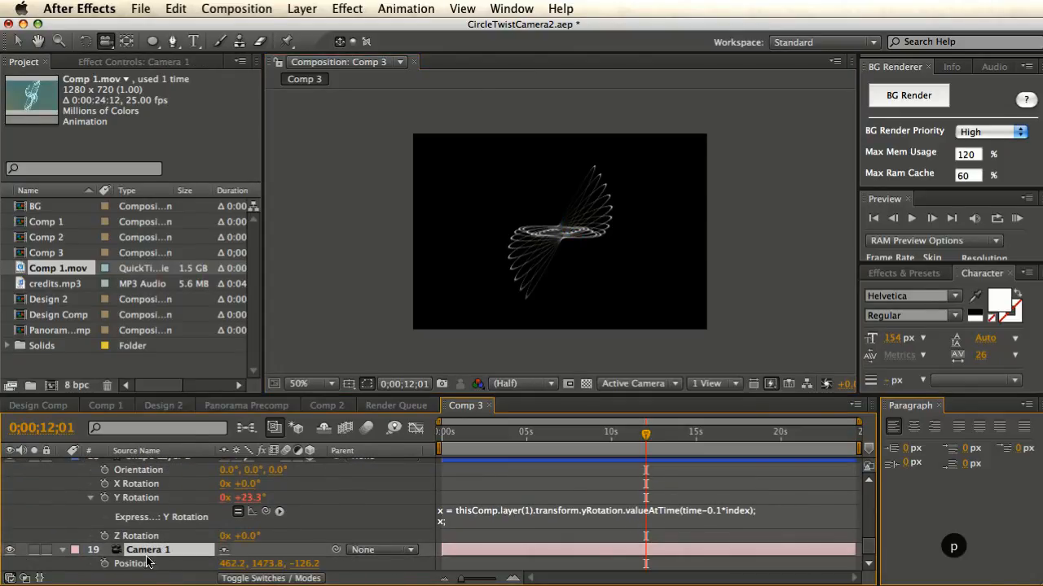
alt+click(105, 564)
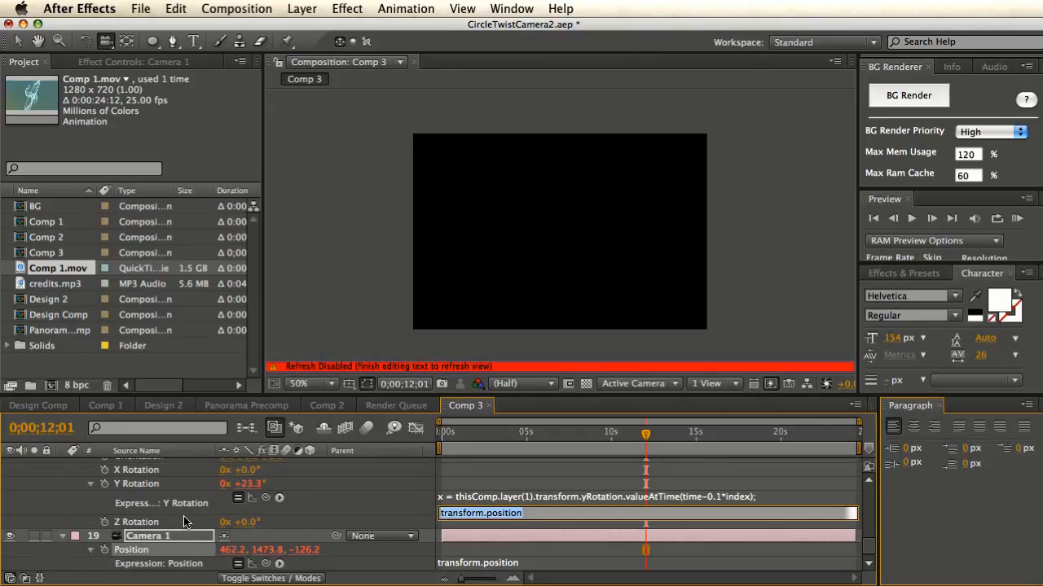
text(wigg)
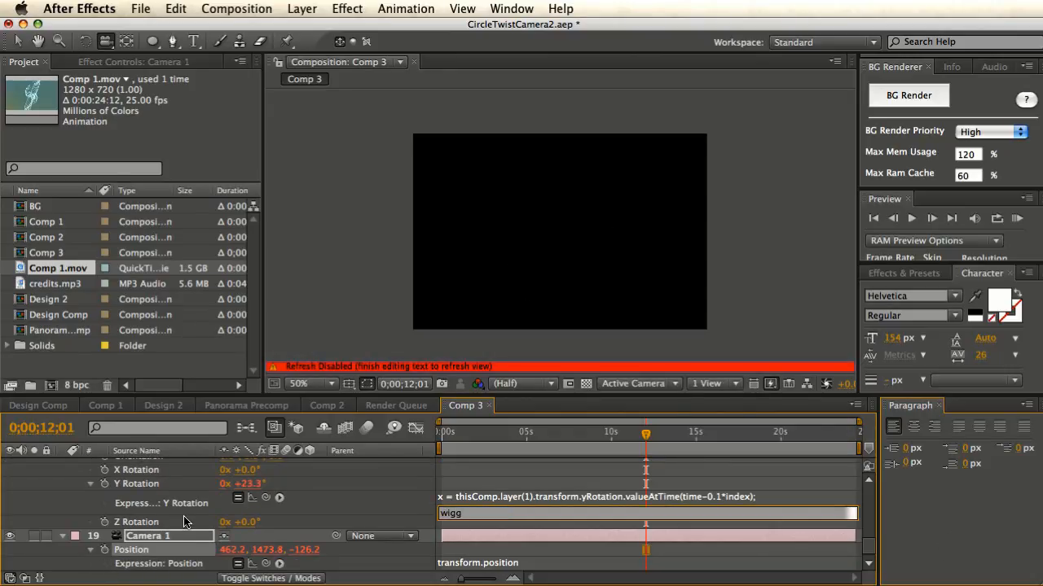
text(l)
key(BackSpace)
key(BackSpace)
key(BackSpace)
key(BackSpace)
key(BackSpace)
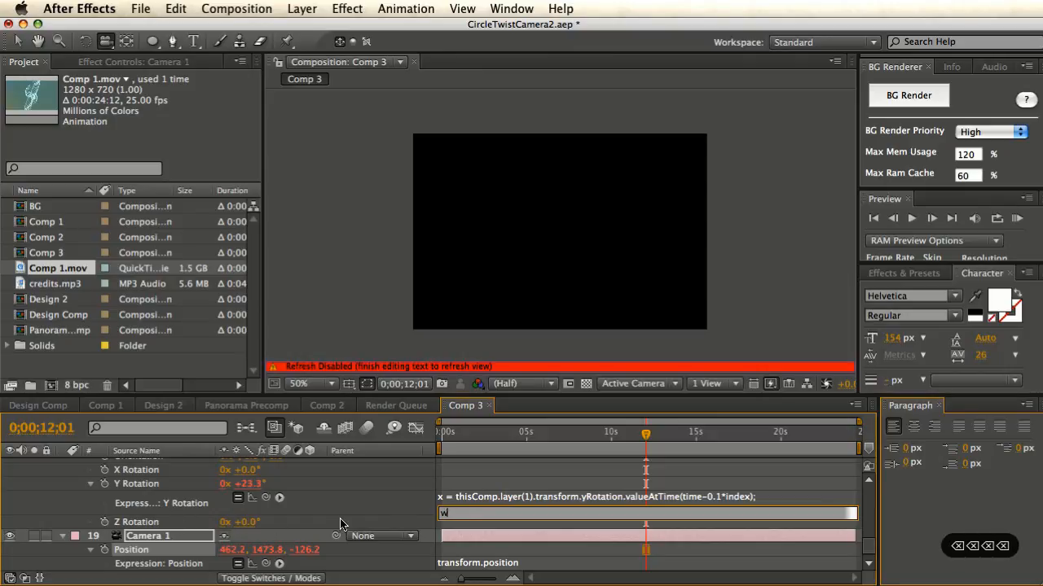
click(361, 522)
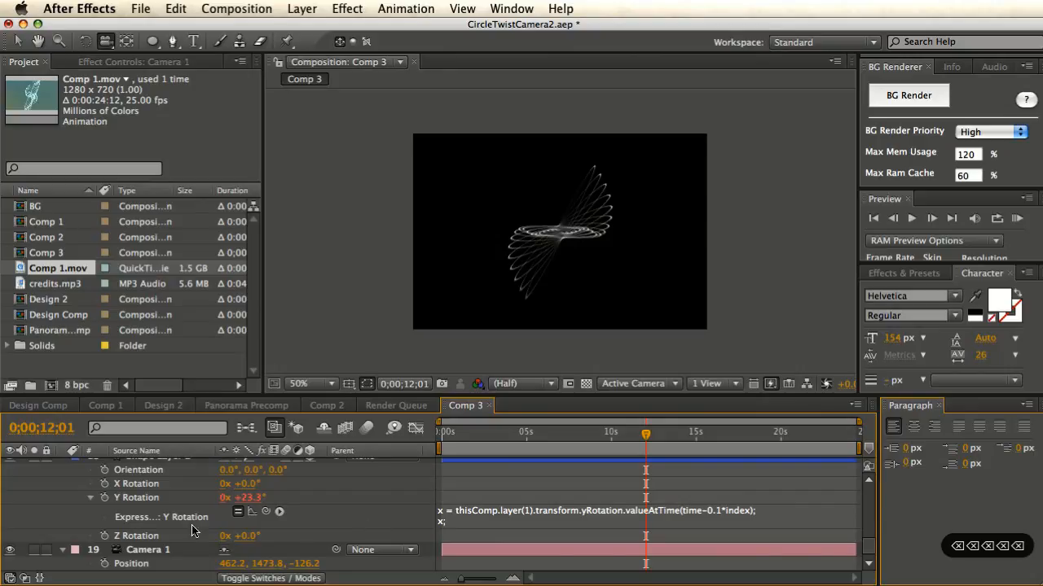
alt+click(102, 564)
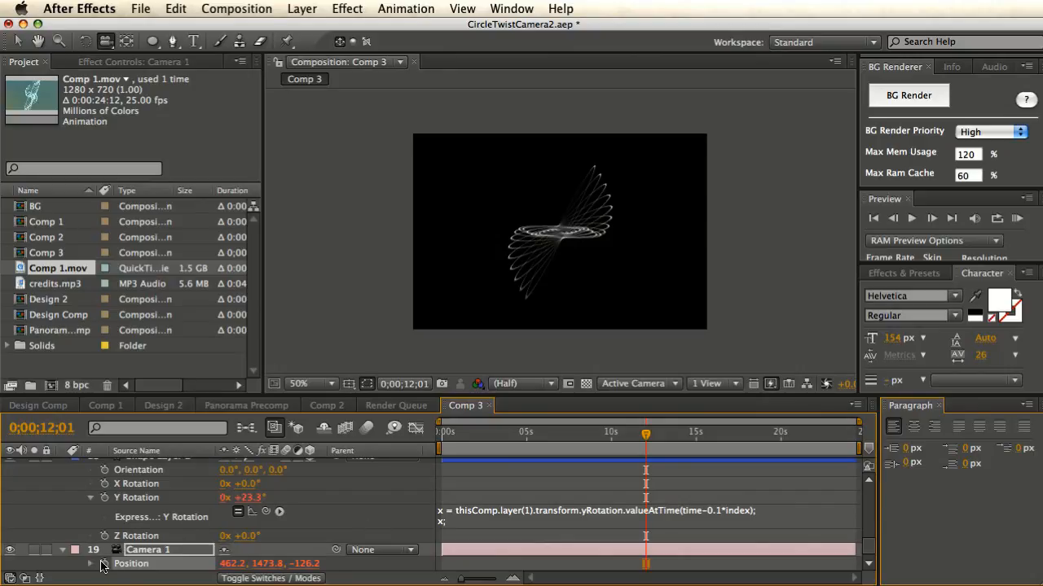
text(wiggle(1)
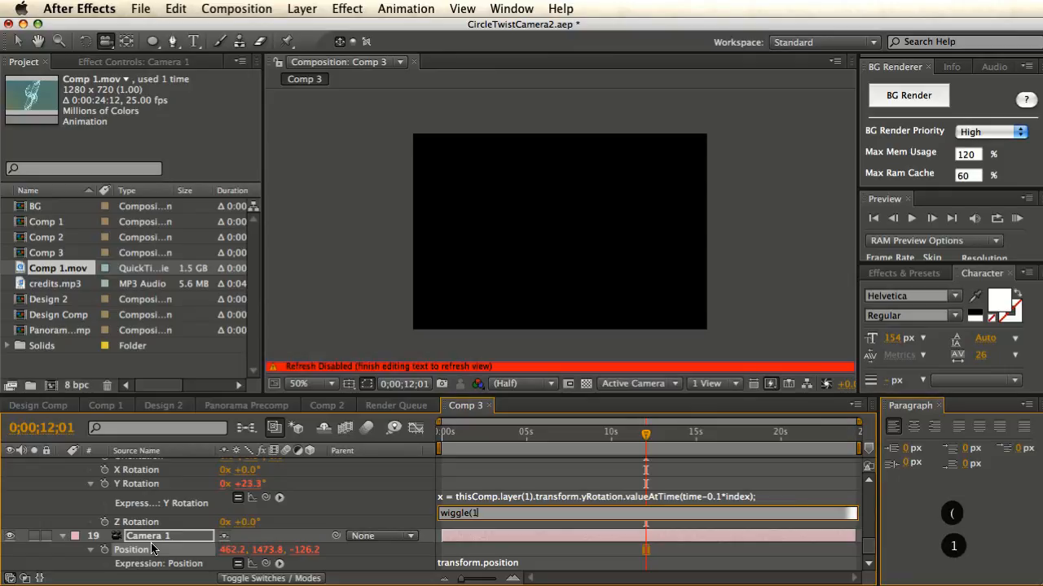
key(BackSpace)
text(0.2,)
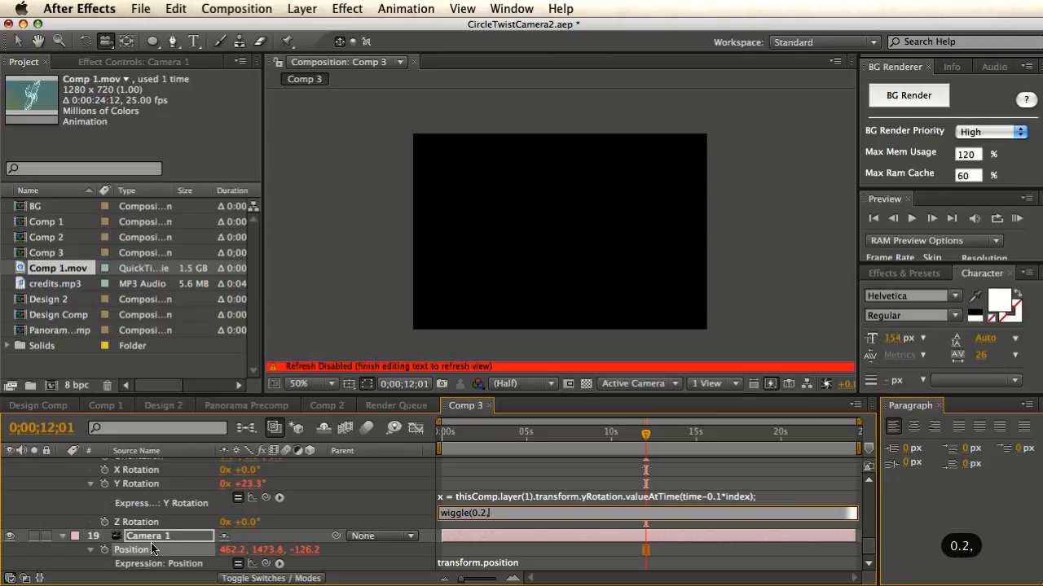
text(400);)
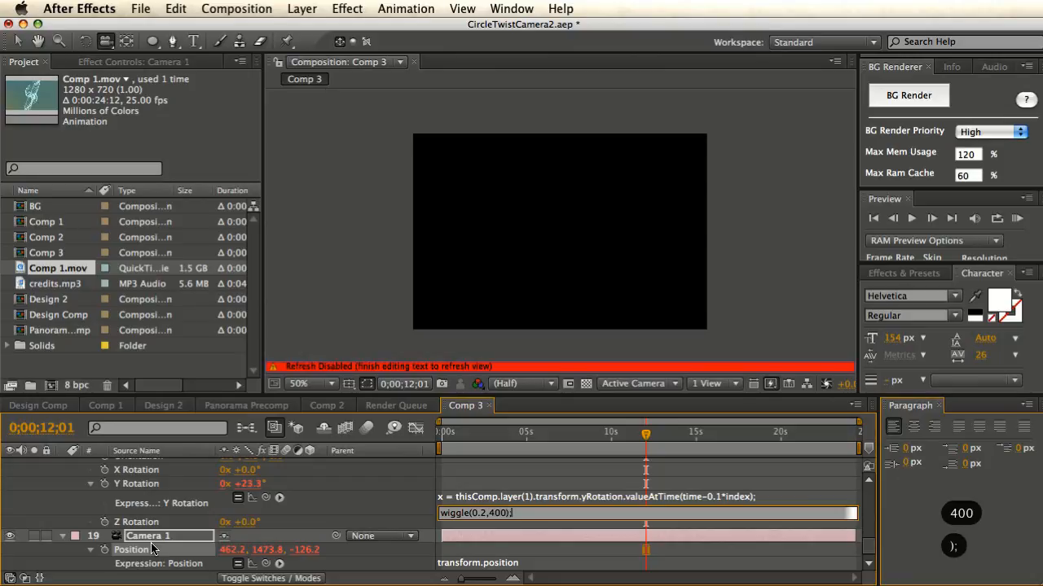
key(Return)
drag(541, 435, 691, 448)
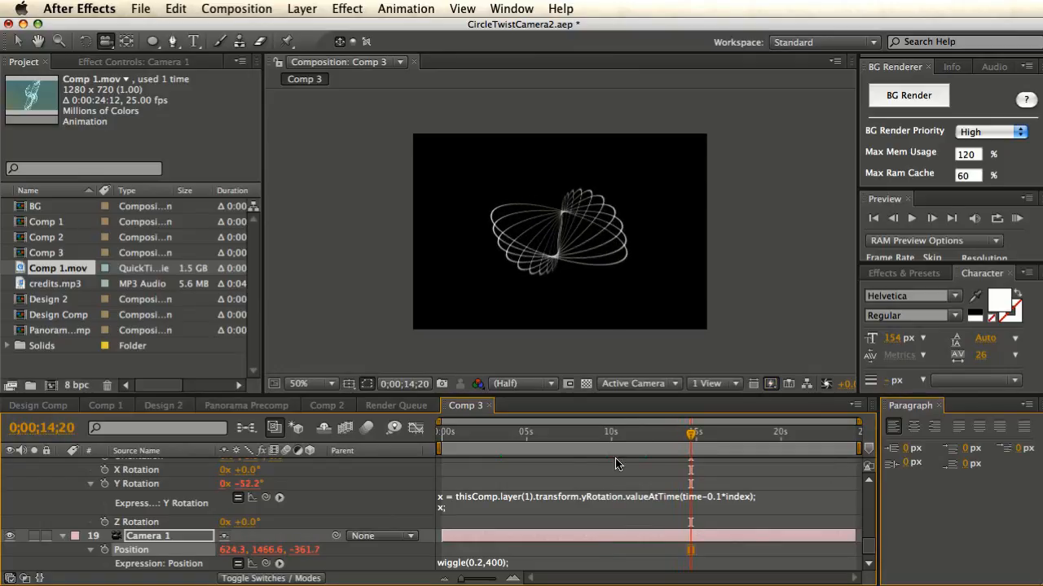
- Duplicate Shape Layer 2 repeatedly up to Shape Layer 27 and scrub to preview the denser spiral
scroll(212, 504, up, 3)
click(190, 502)
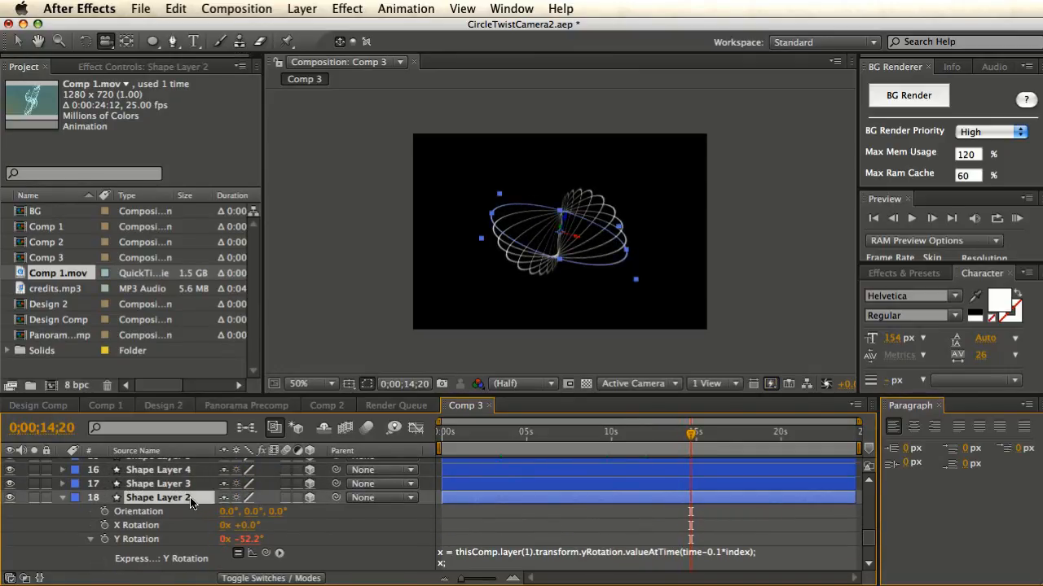
key(super+d)
key(super+d)
key(super+d)
key(super+d)
key(super+d)
key(super+d)
key(super+d)
key(super+d)
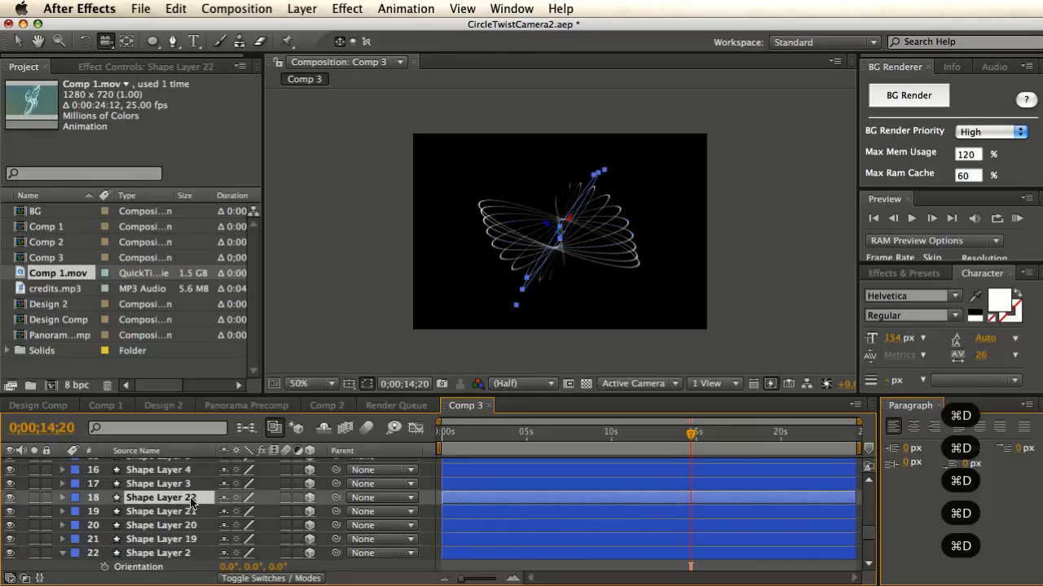
key(super+d)
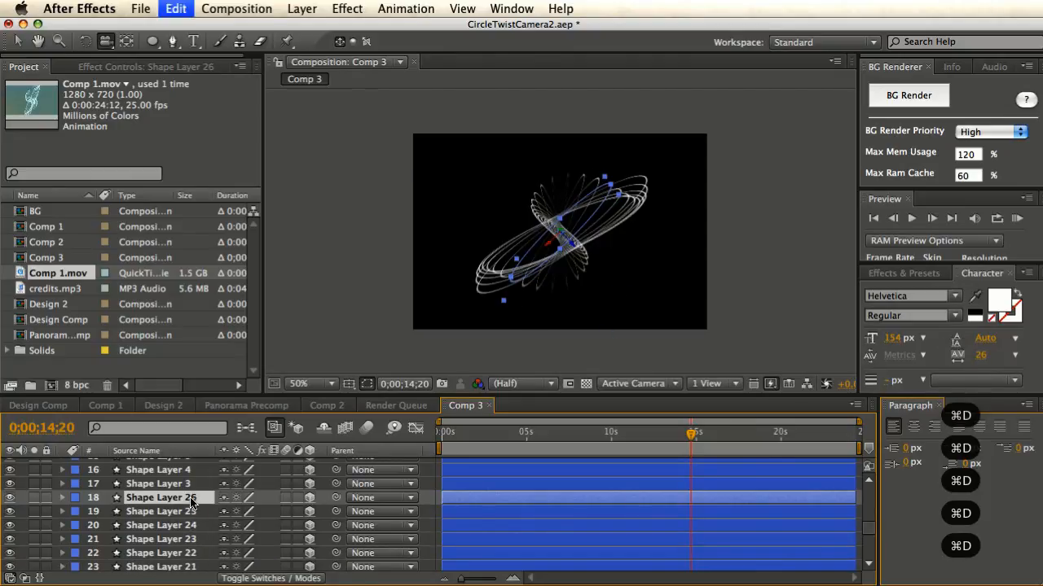
drag(692, 441, 623, 456)
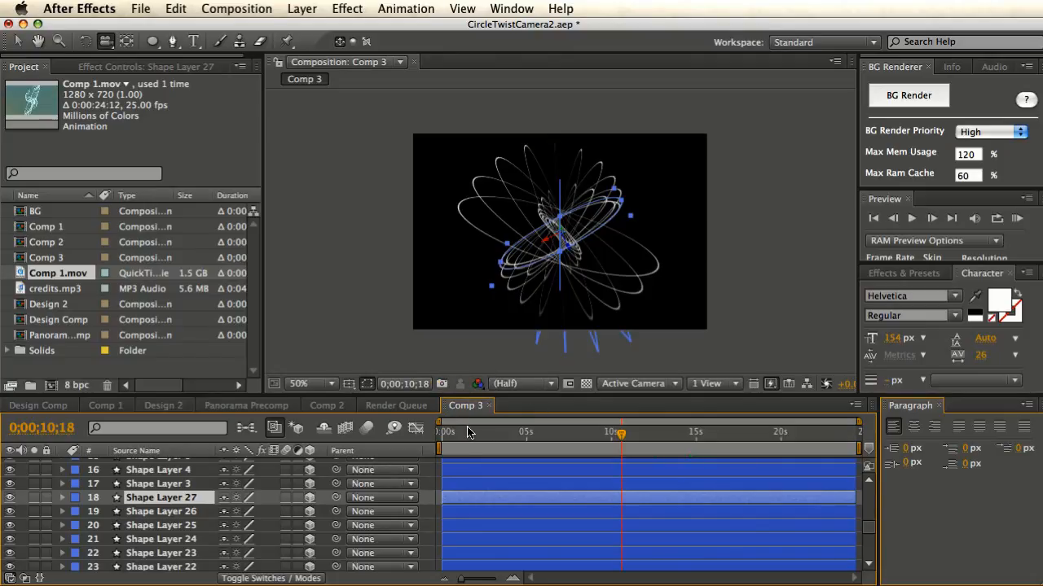
- Start a new composition, Comp 4, at 720×480 and 29.97 fps
key(super+n)
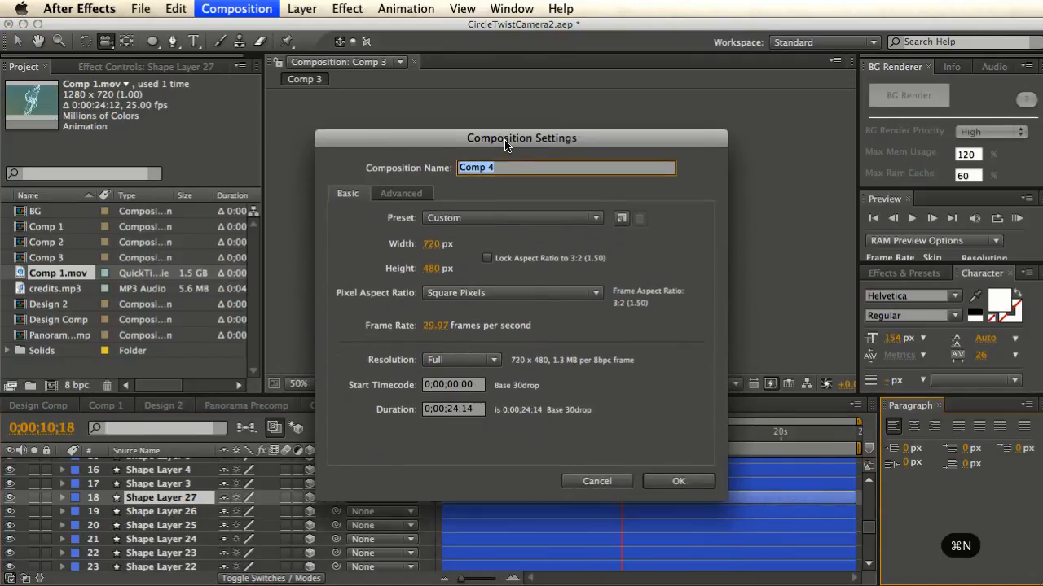
- Create Comp 4, drop Comp 3 into its timeline, and preview the nested spiral at 100%
click(679, 479)
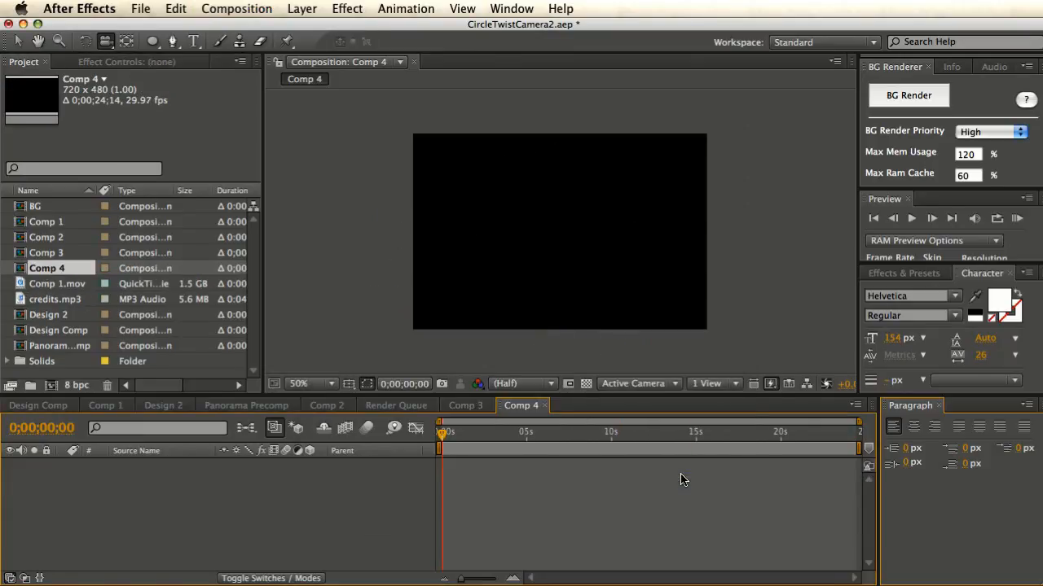
click(20, 255)
drag(20, 254, 171, 480)
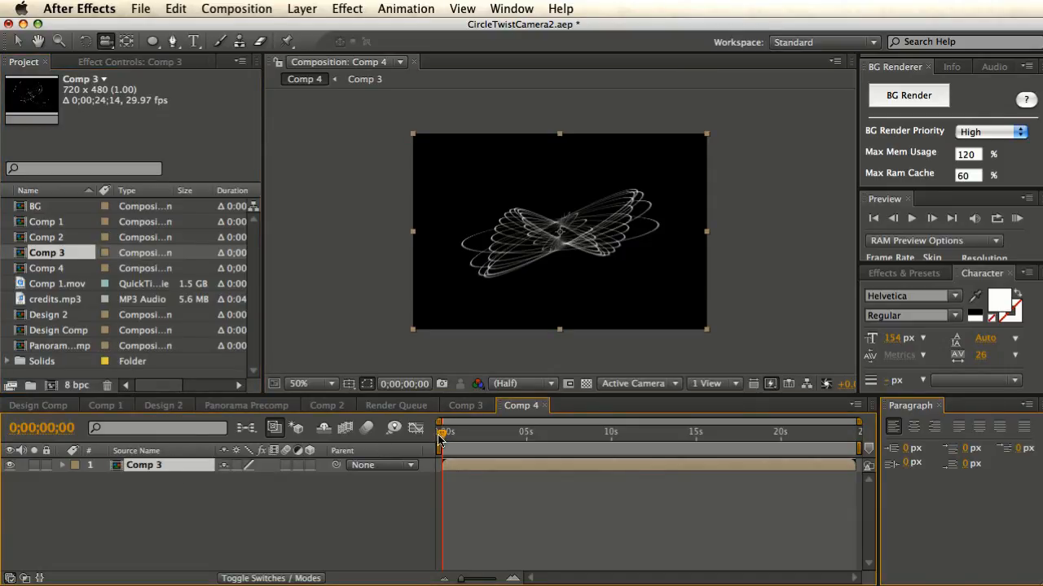
drag(439, 439, 494, 444)
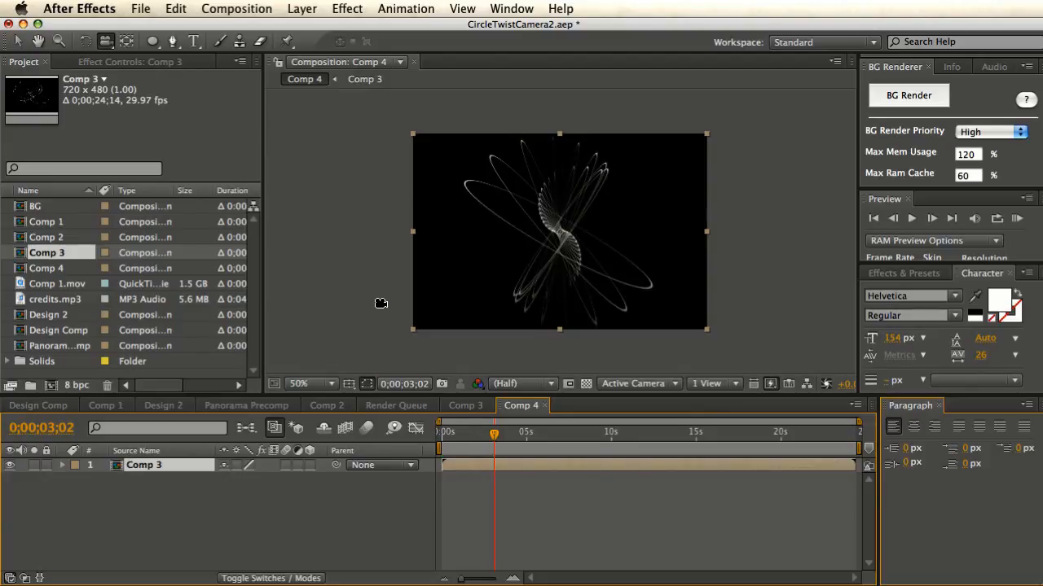
key(period)
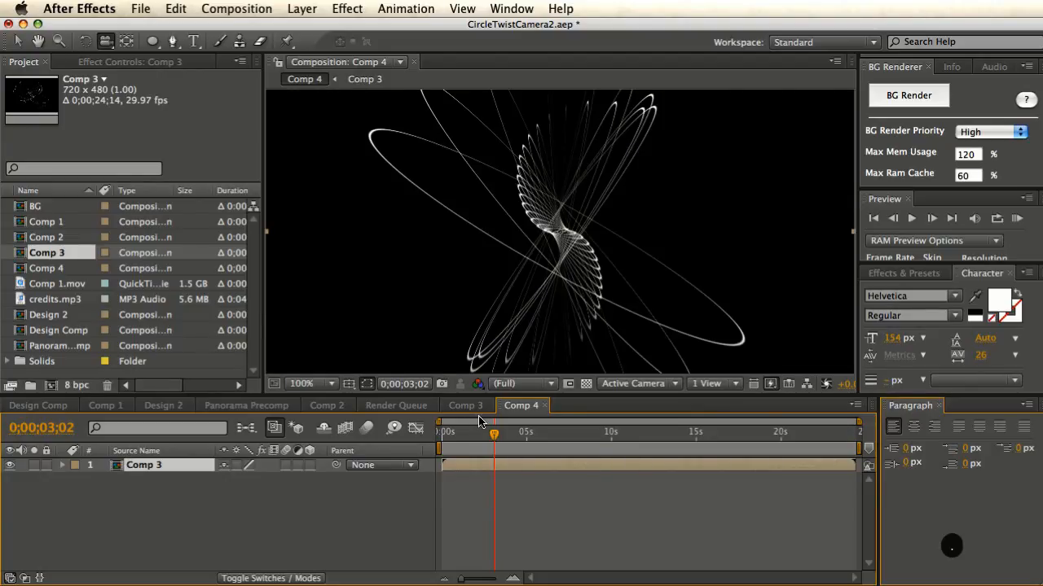
drag(494, 438, 516, 440)
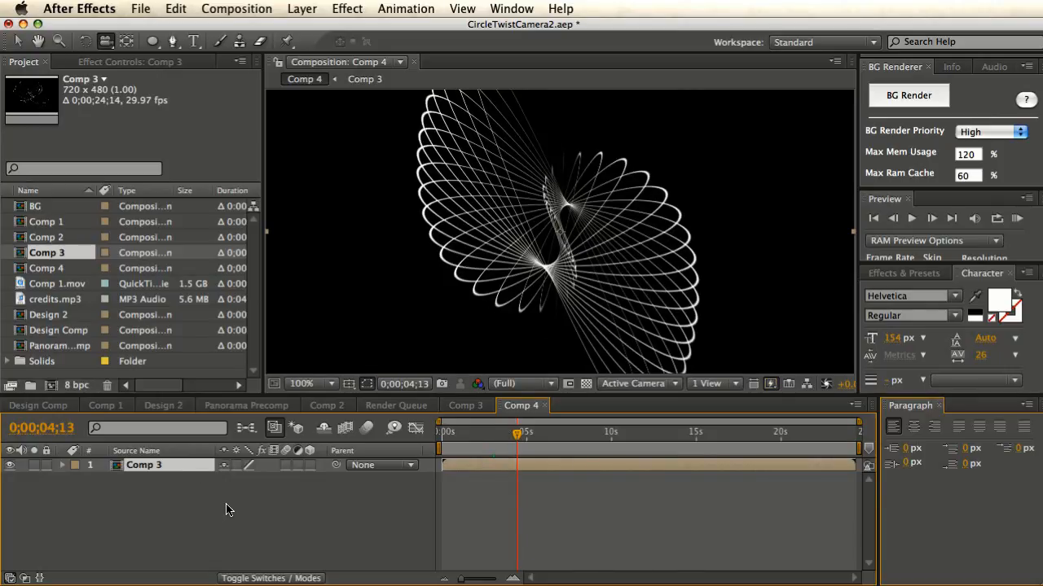
key(super+y)
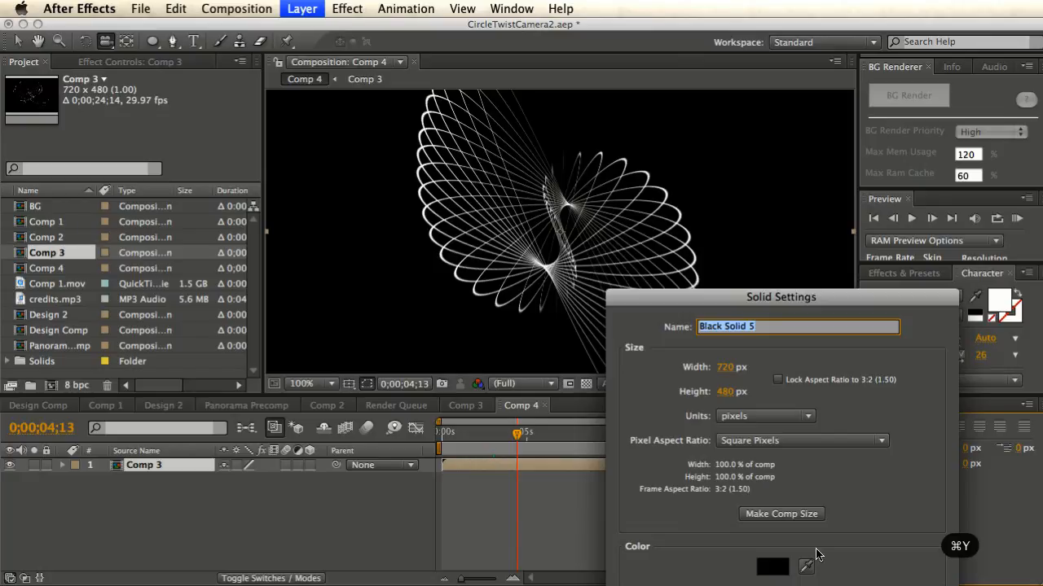
- Add the black 720×480 solid Black Solid 5 and move it beneath Comp 3
drag(714, 303, 525, 177)
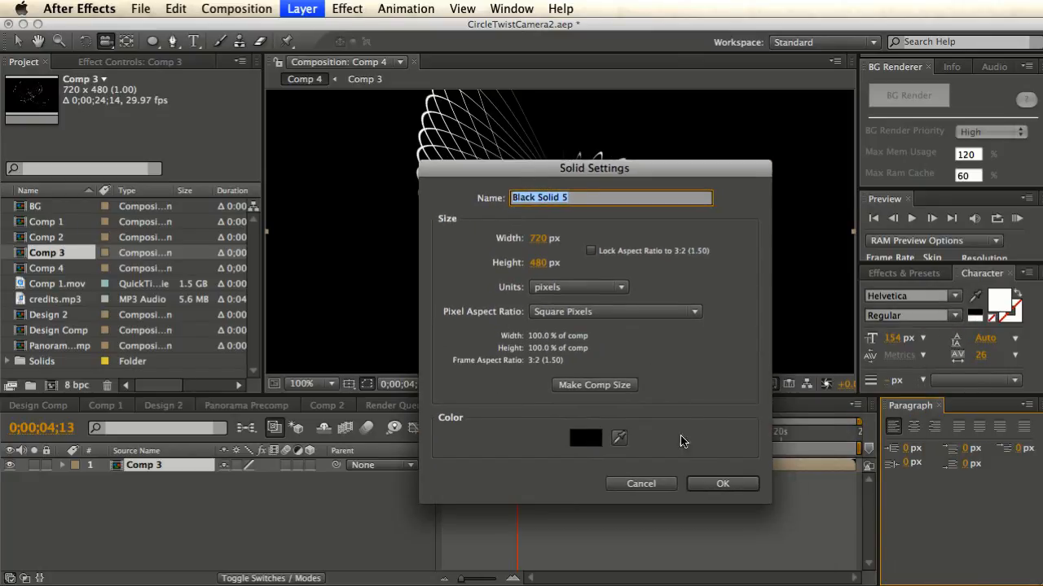
click(705, 480)
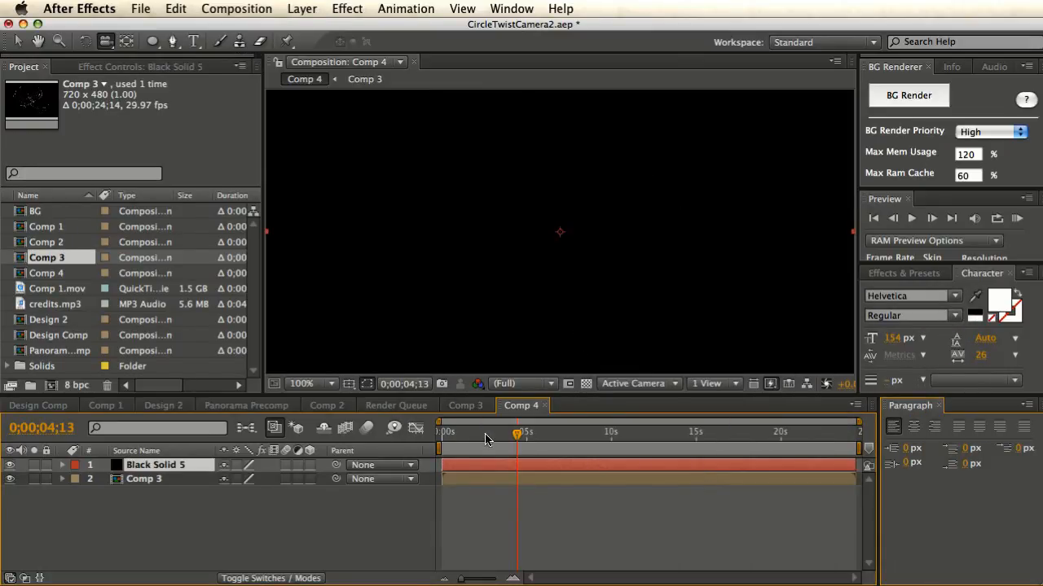
drag(173, 465, 171, 492)
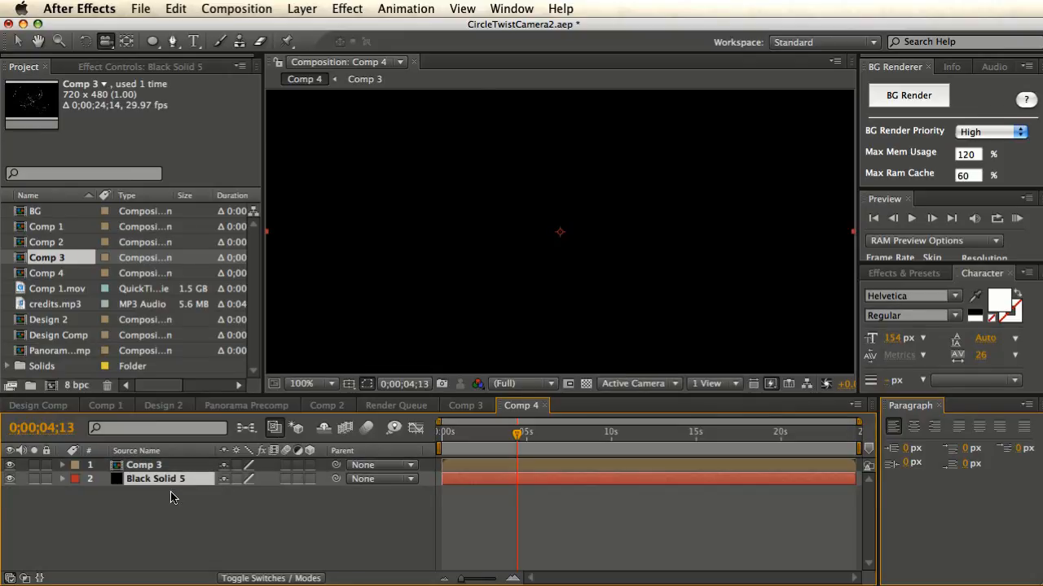
click(346, 9)
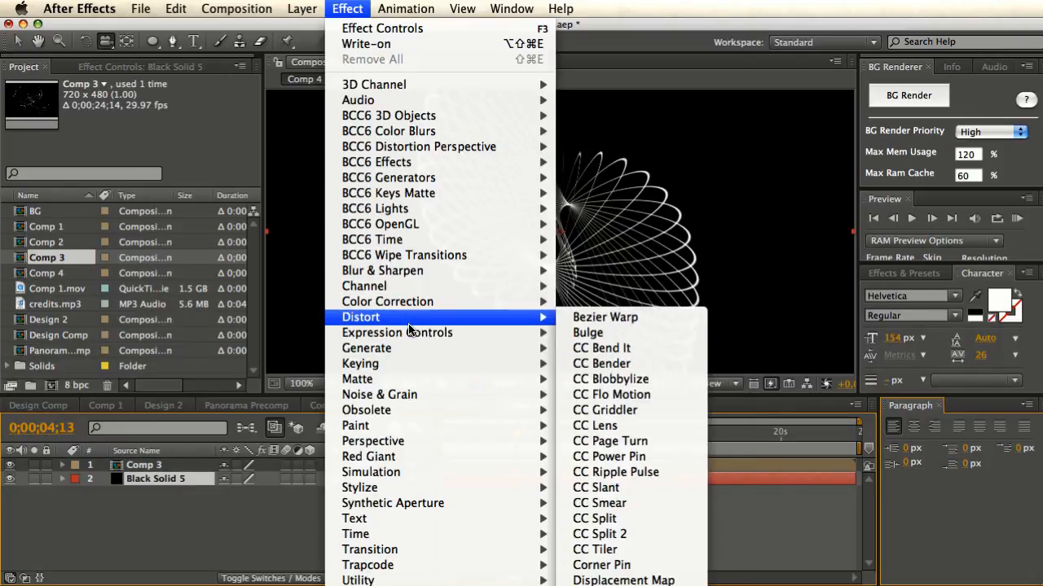
- Apply 4-Color Gradient, moving Points 1–3 to 246,88, 442,116, 234,436 and Point 4 left
mouse_move(478, 350)
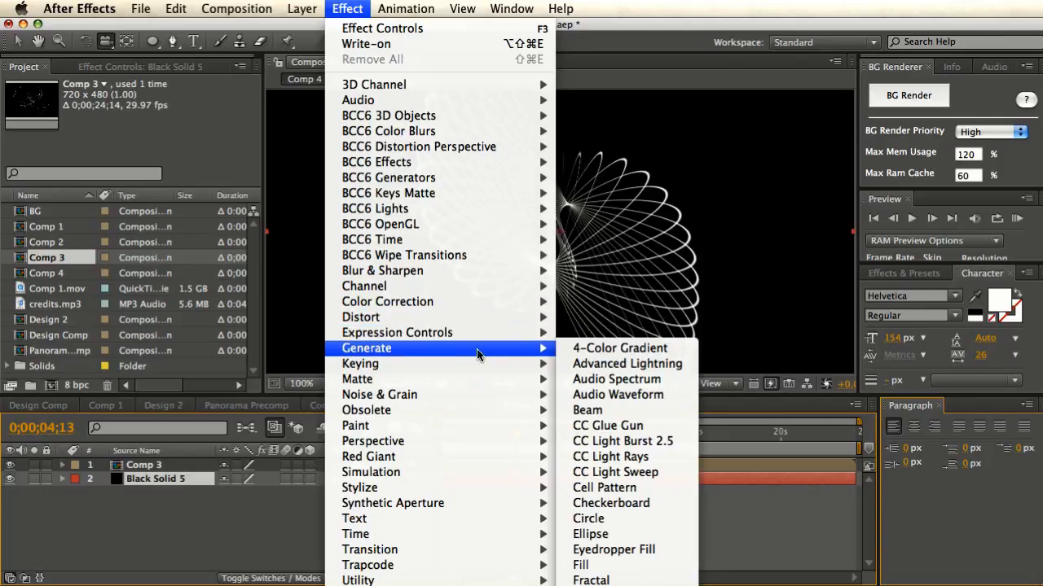
click(611, 350)
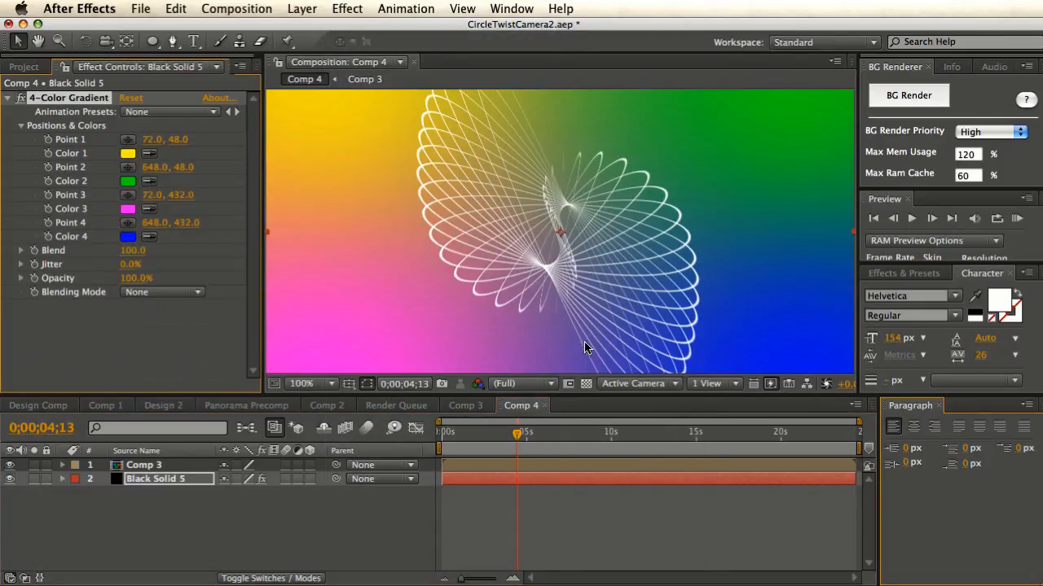
scroll(406, 307, down, 2)
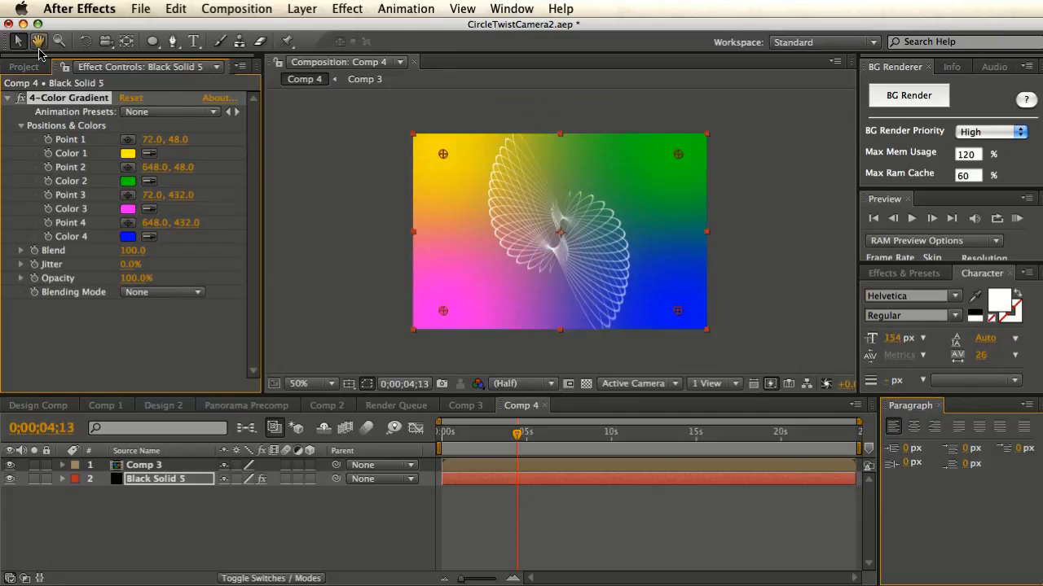
drag(444, 155, 516, 173)
drag(677, 154, 591, 176)
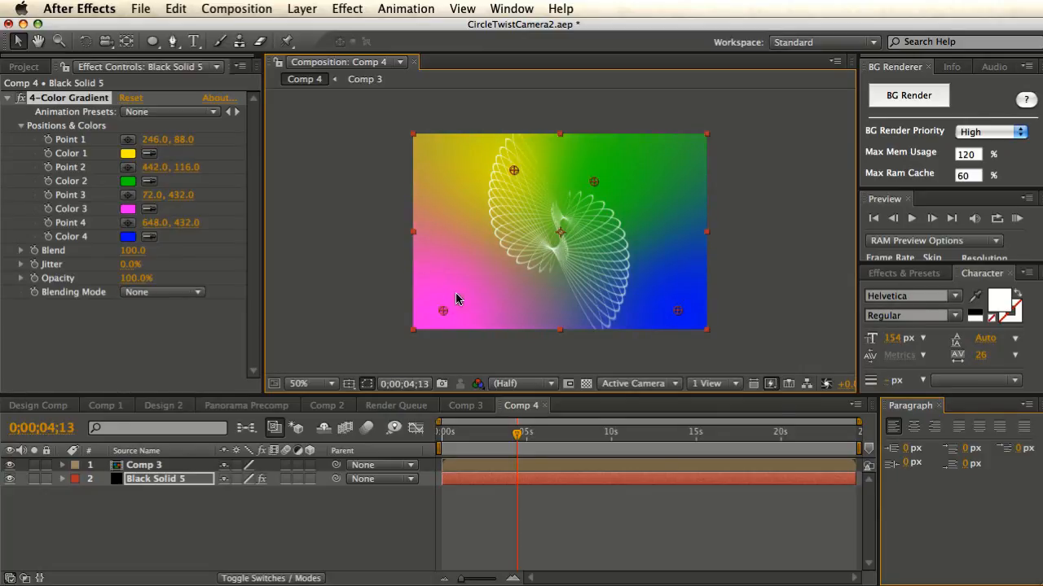
drag(444, 312, 509, 312)
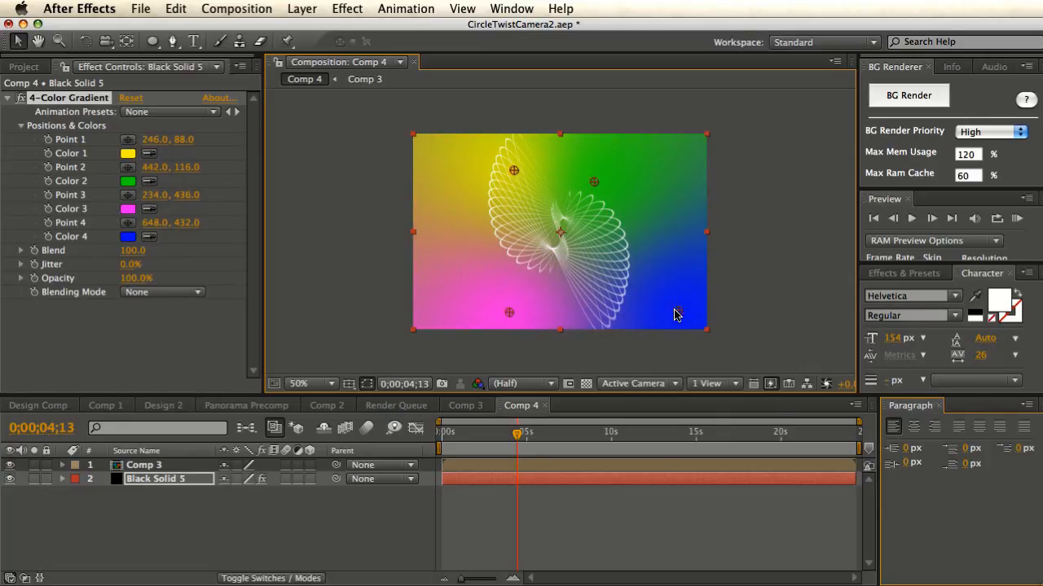
drag(675, 310, 648, 316)
- Set the gradient's Color 1 to teal and Color 2 to deep navy
click(128, 153)
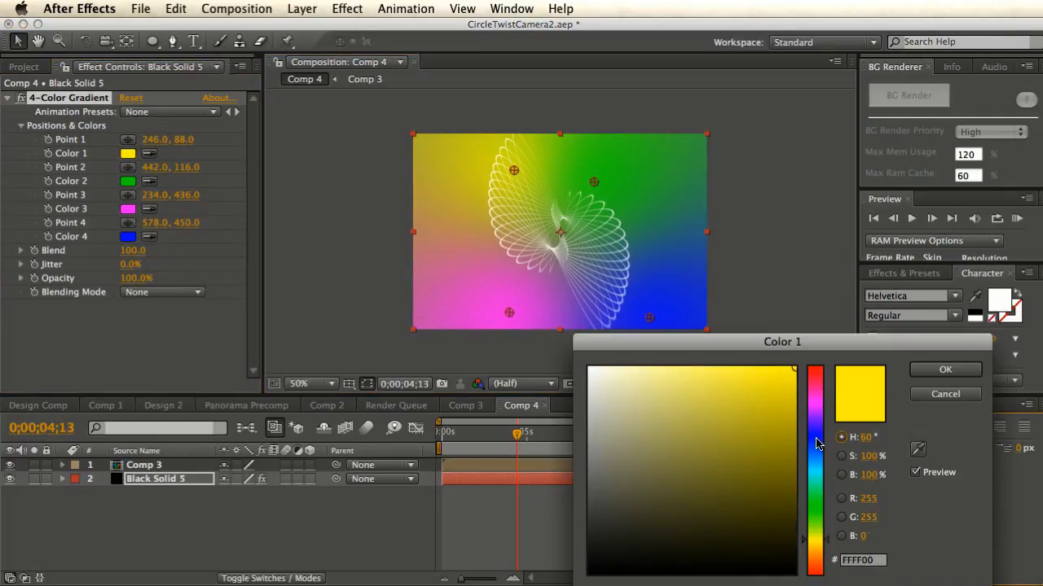
drag(818, 444, 815, 456)
click(676, 462)
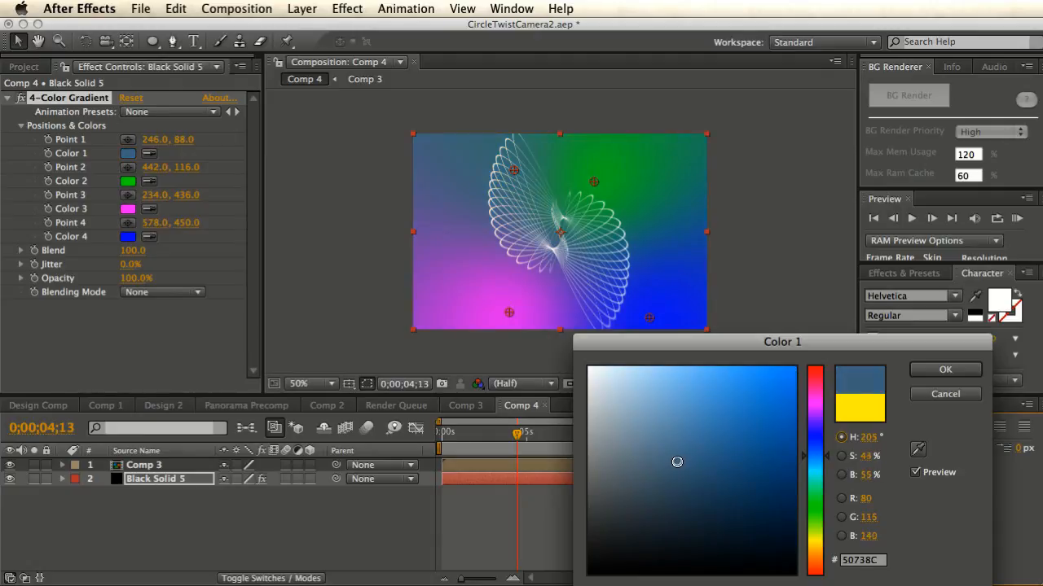
mouse_move(677, 461)
mouse_down()
mouse_move(677, 472)
mouse_move(679, 464)
mouse_up()
drag(811, 461, 814, 466)
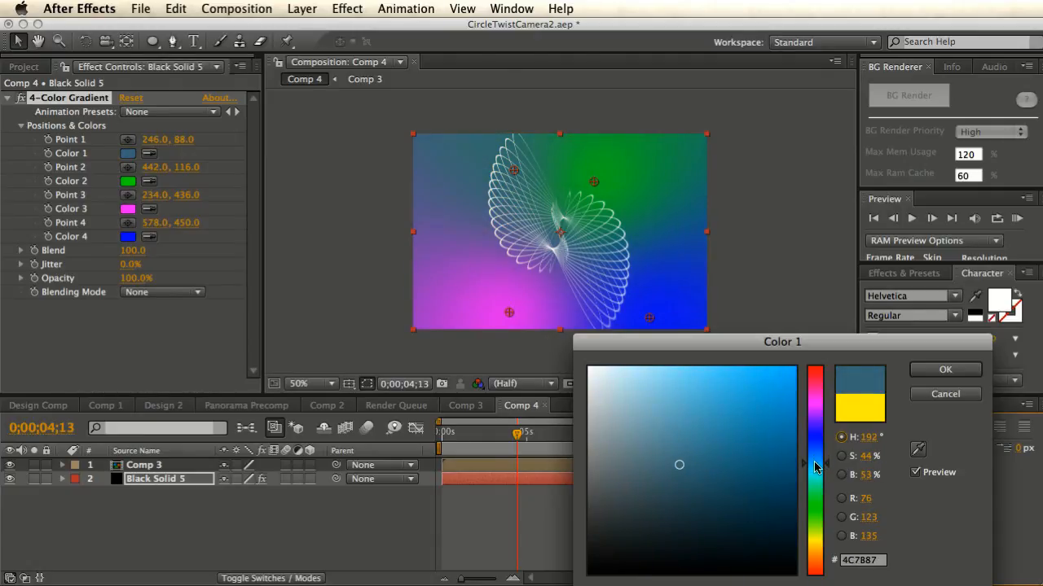
click(945, 369)
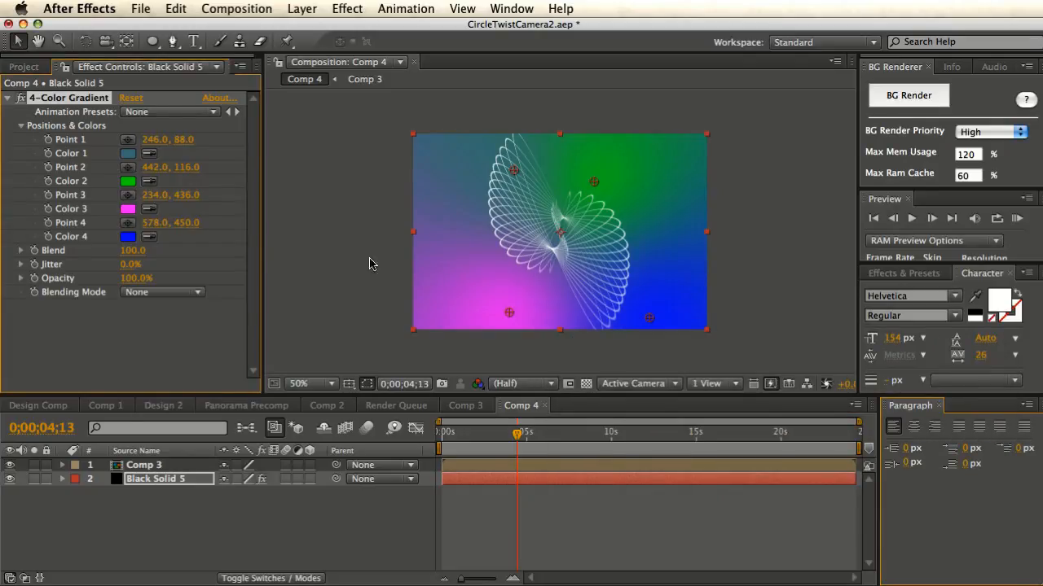
click(129, 181)
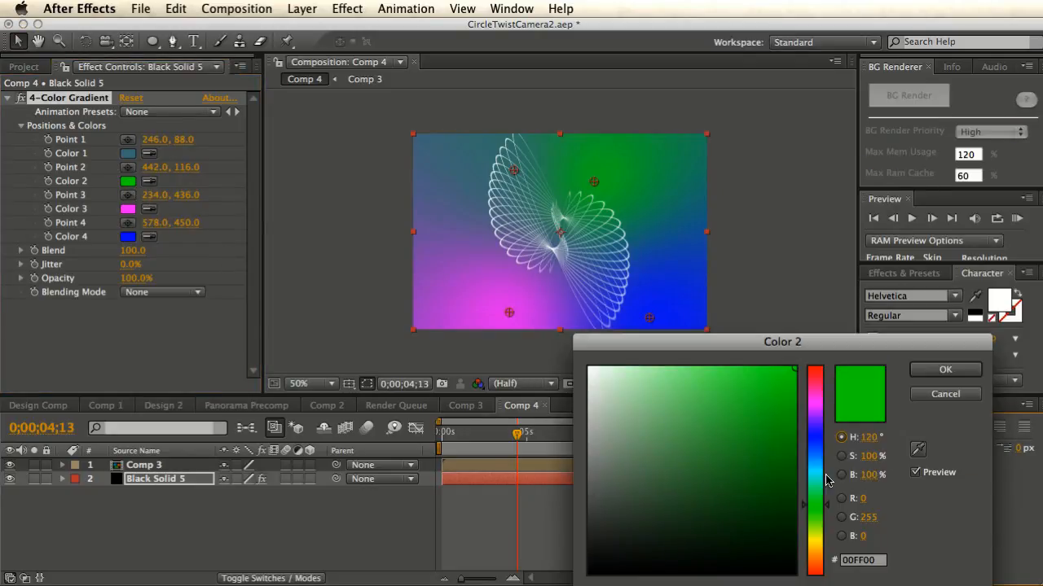
mouse_move(811, 454)
mouse_down()
mouse_move(813, 437)
mouse_move(818, 457)
mouse_up()
mouse_move(732, 473)
mouse_down()
mouse_move(733, 489)
mouse_move(709, 503)
mouse_move(698, 493)
mouse_up()
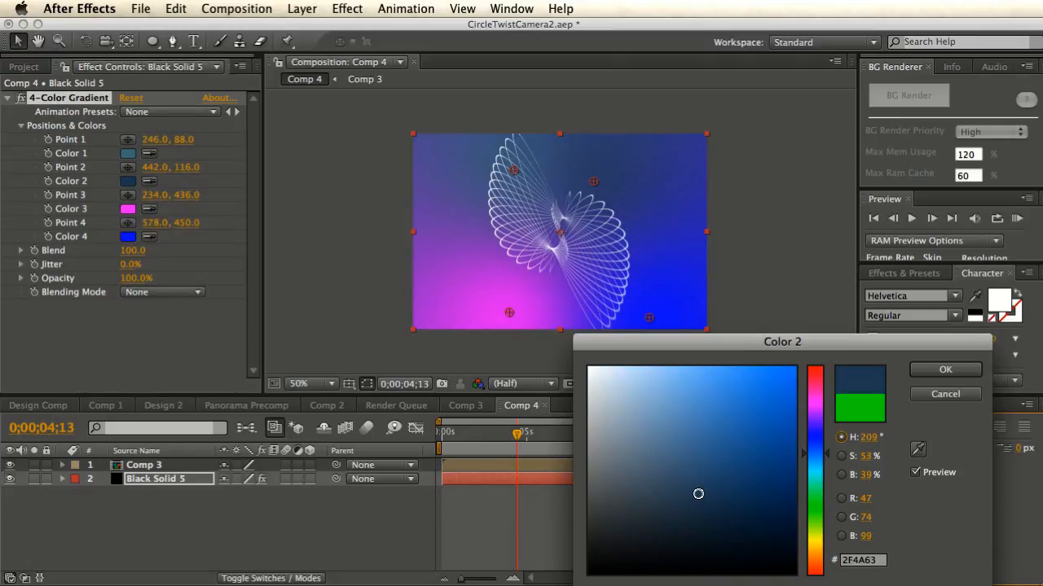
click(943, 369)
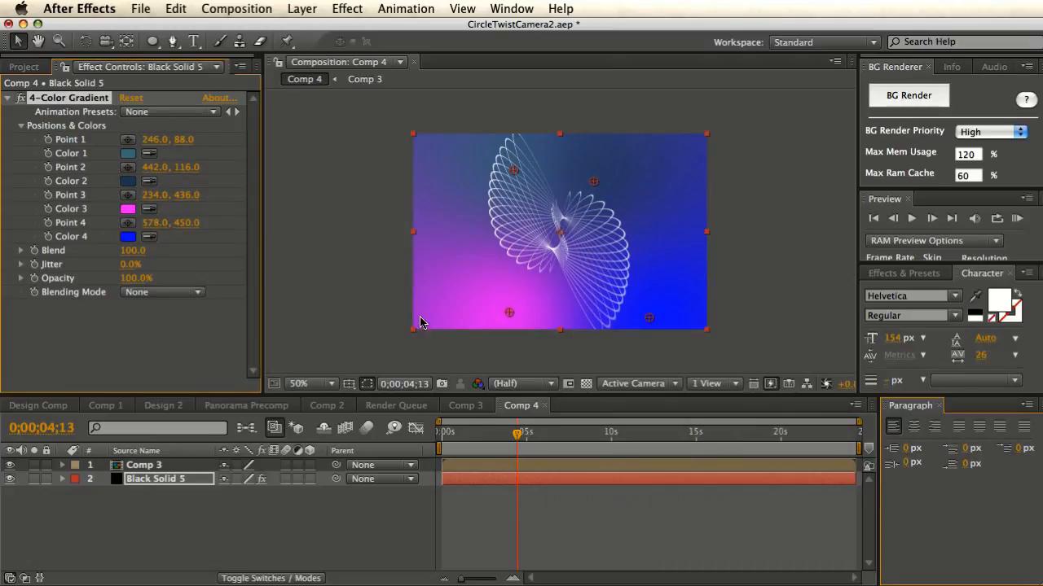
- Set Color 3 to gold and Color 4 to muted blue 267494, then move Point 3 to 380,460
click(127, 210)
drag(815, 540, 817, 552)
mouse_move(692, 448)
mouse_down()
mouse_move(696, 382)
mouse_move(757, 424)
mouse_up()
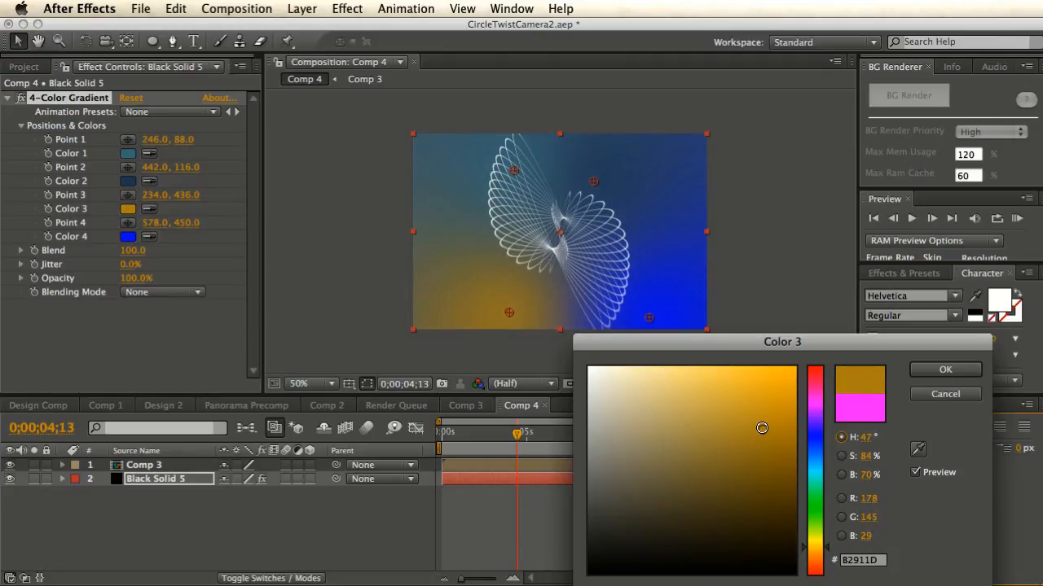
click(933, 372)
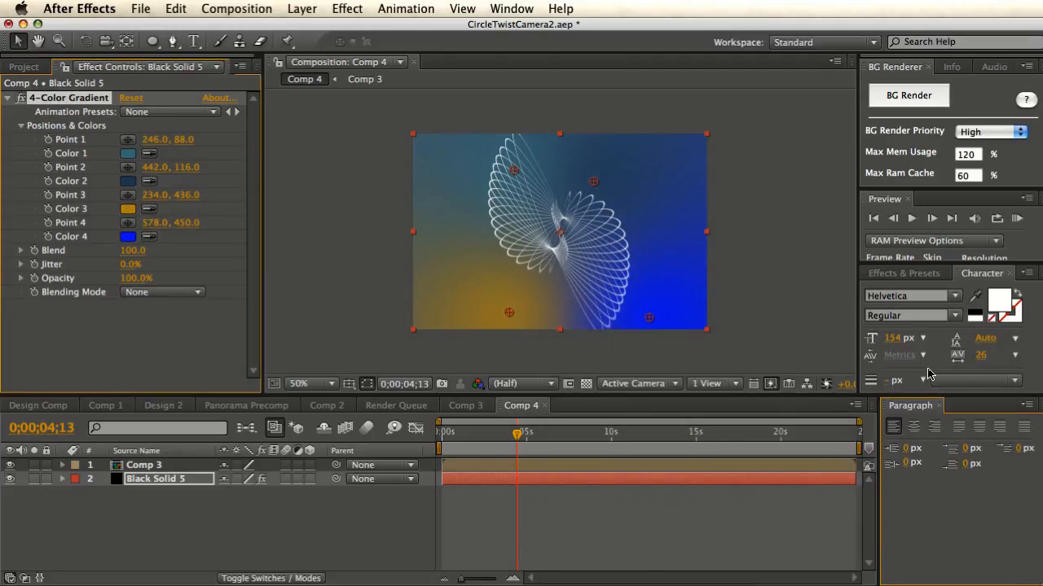
click(127, 238)
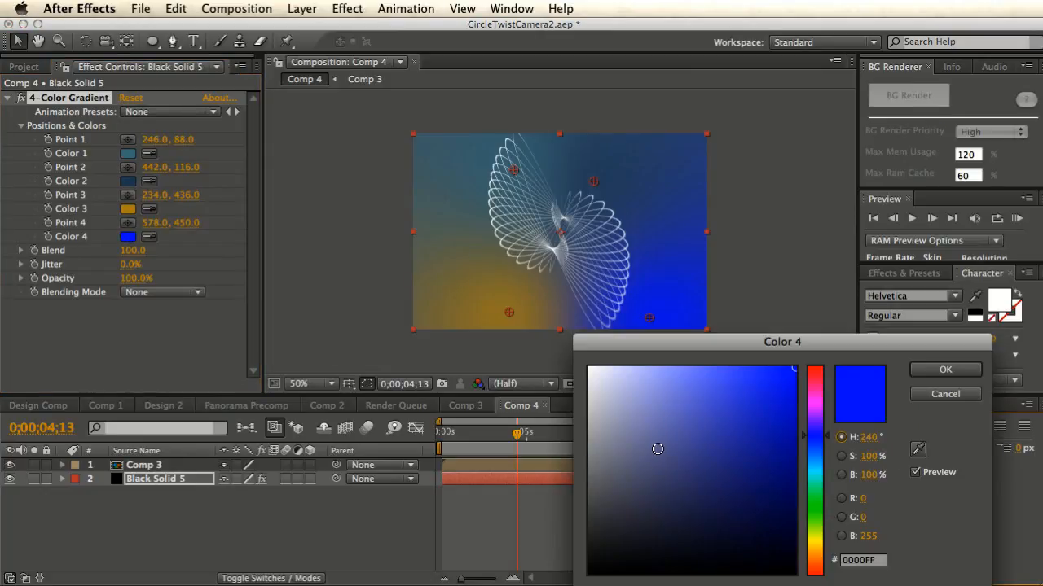
mouse_move(820, 442)
mouse_down()
mouse_move(820, 473)
mouse_move(817, 459)
mouse_up()
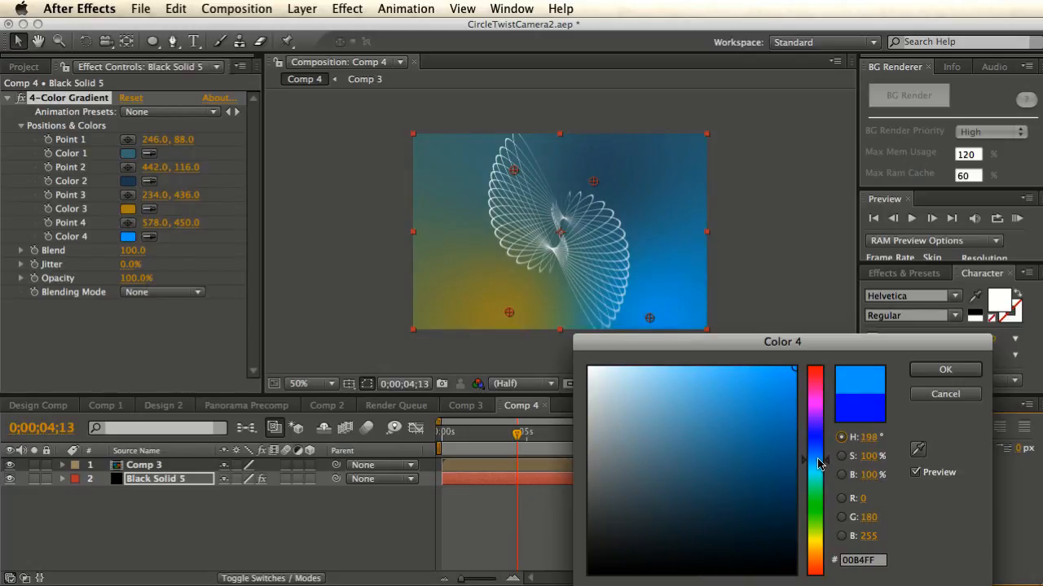
drag(765, 433, 742, 453)
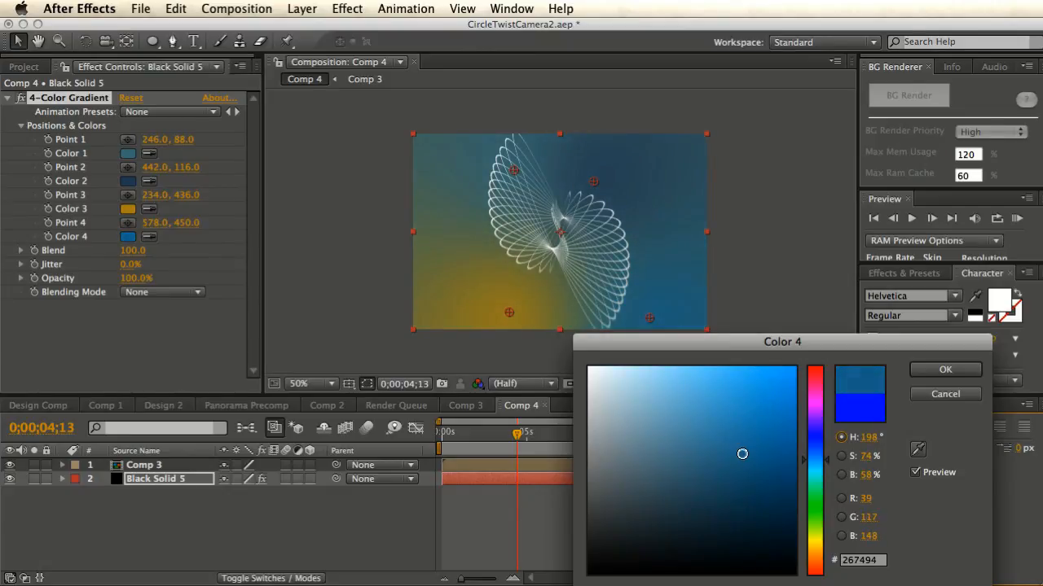
click(941, 371)
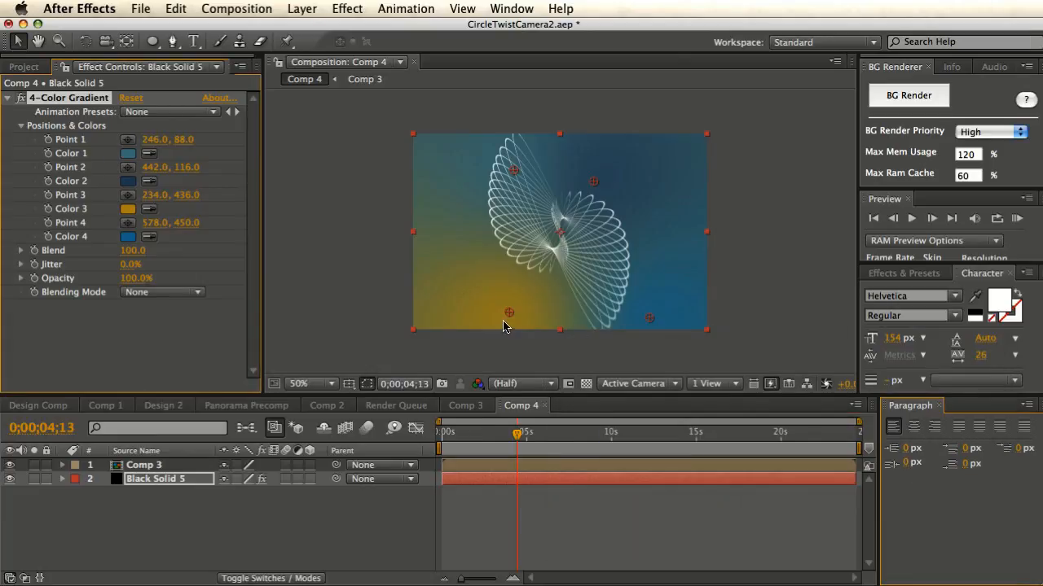
drag(508, 313, 568, 322)
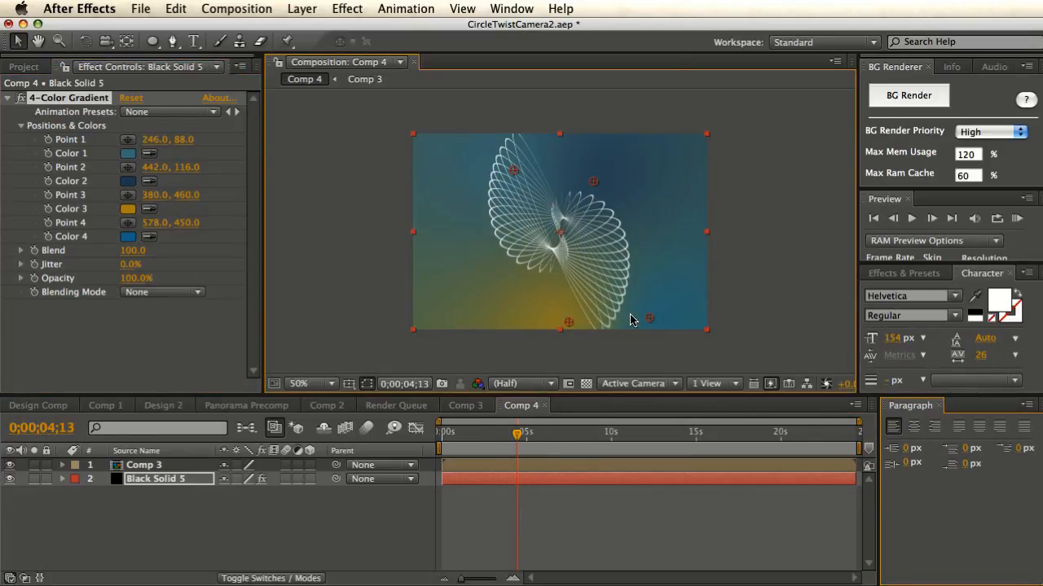
- Switch the Comp 3 layer's blending mode to Overlay and scrub to check the blend
click(159, 466)
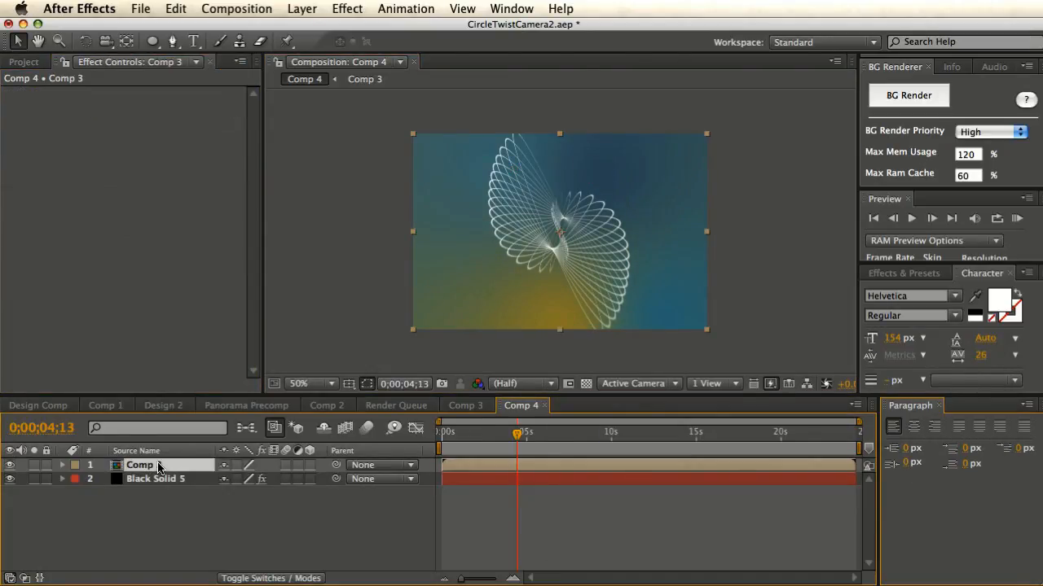
key(F4)
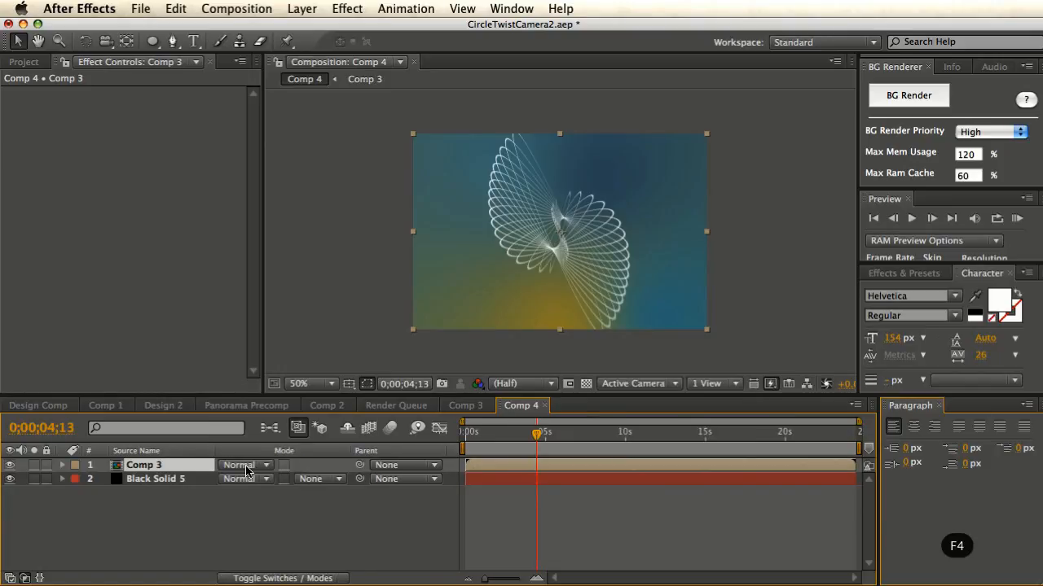
click(241, 465)
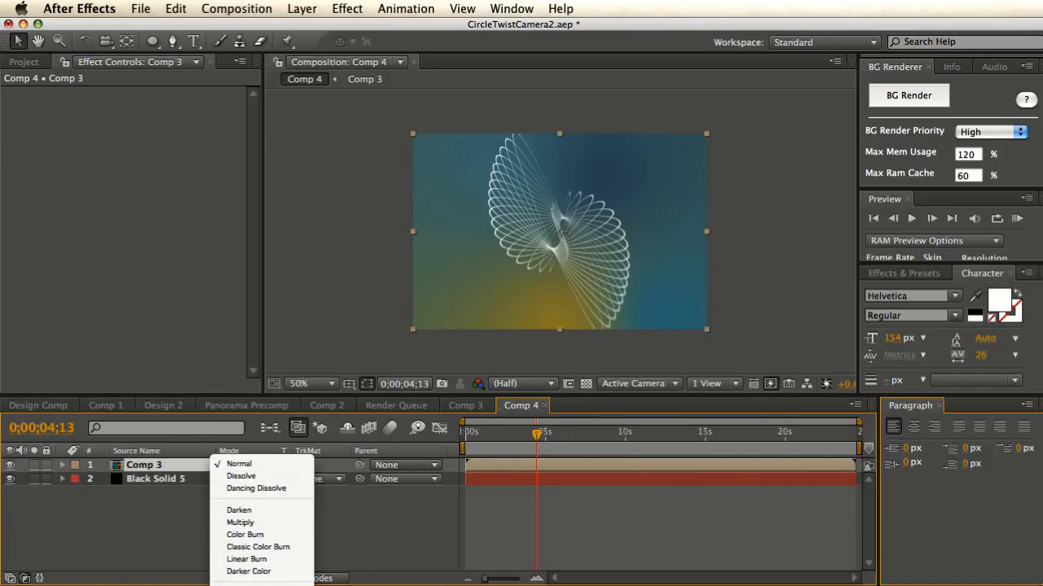
click(243, 585)
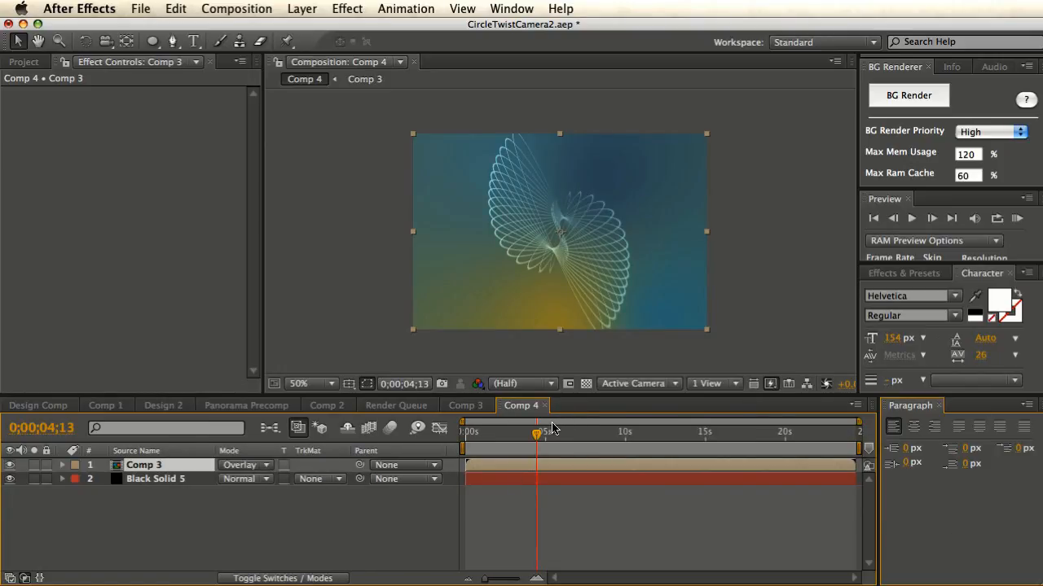
drag(537, 437, 588, 440)
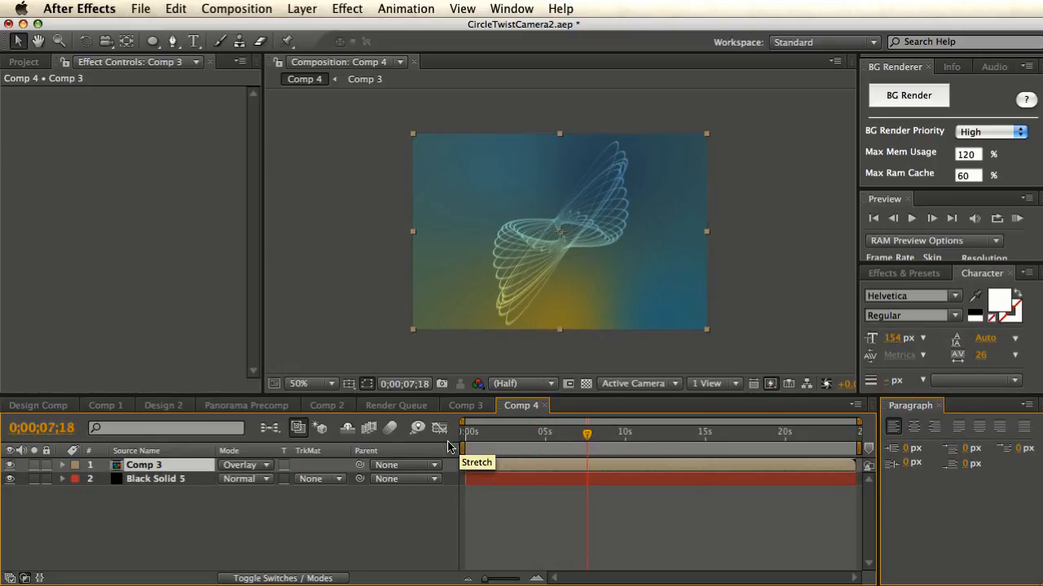
drag(471, 442, 539, 440)
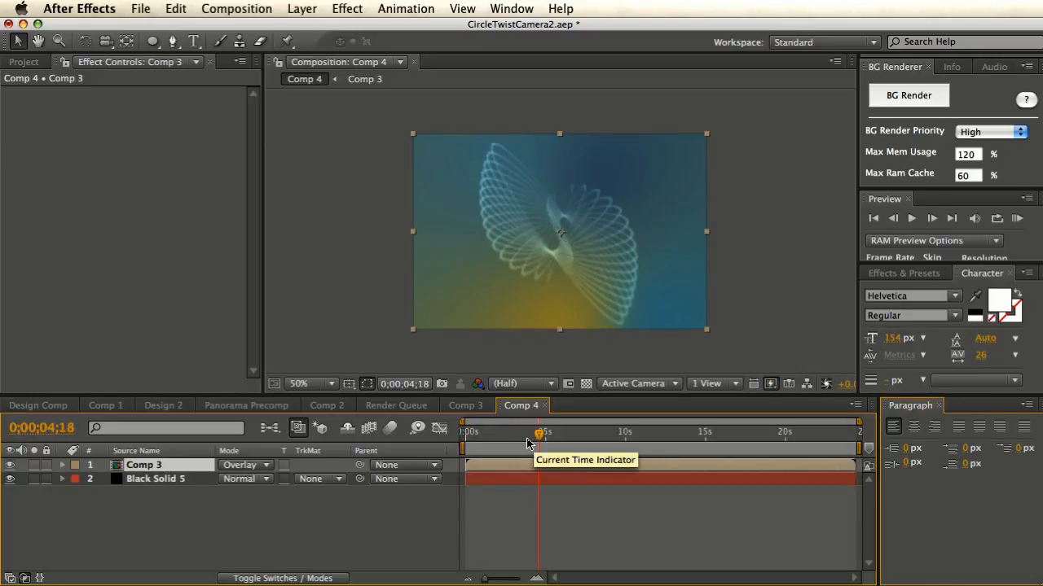
click(178, 480)
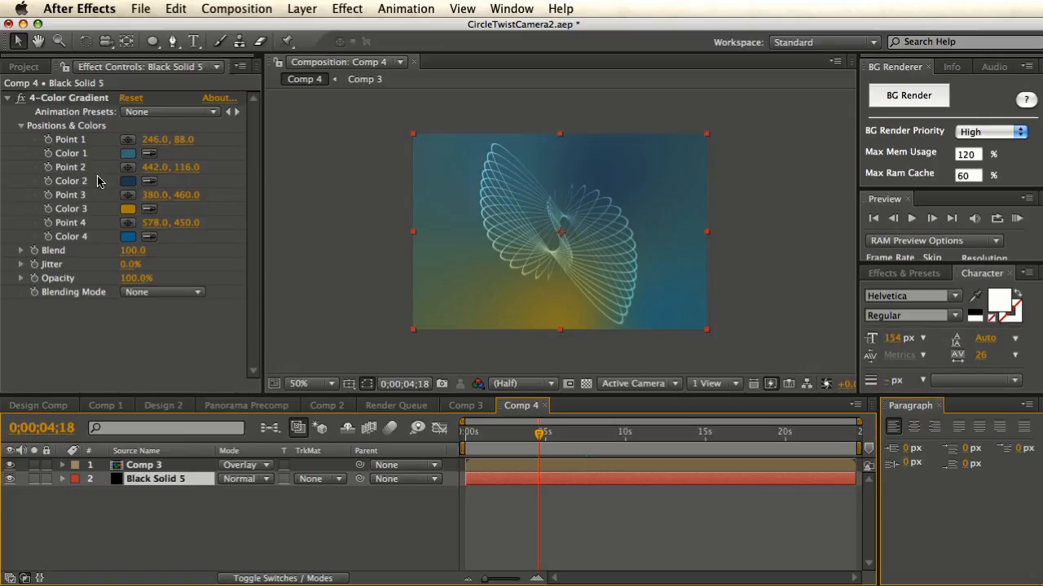
- Add wiggle(0.2,400); to gradient Point 1, then play to watch the background colours drift
alt+click(49, 140)
text(w)
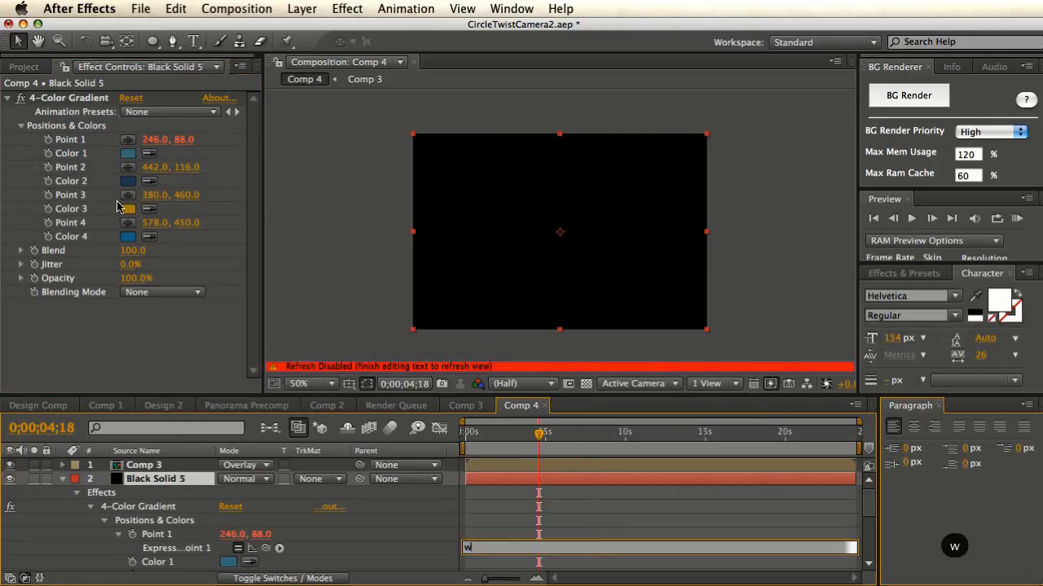
text(iggle()
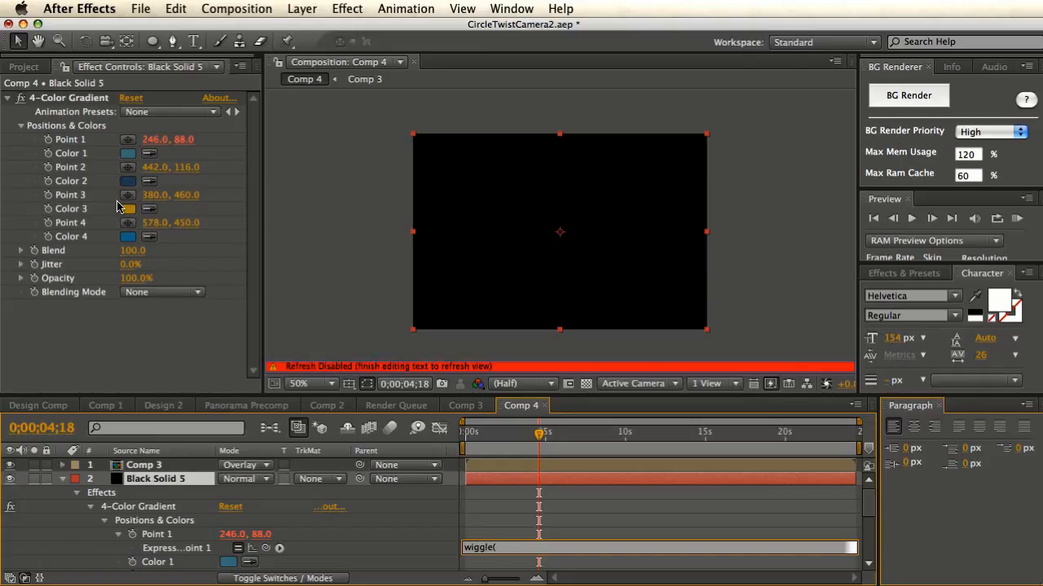
text(1,40)
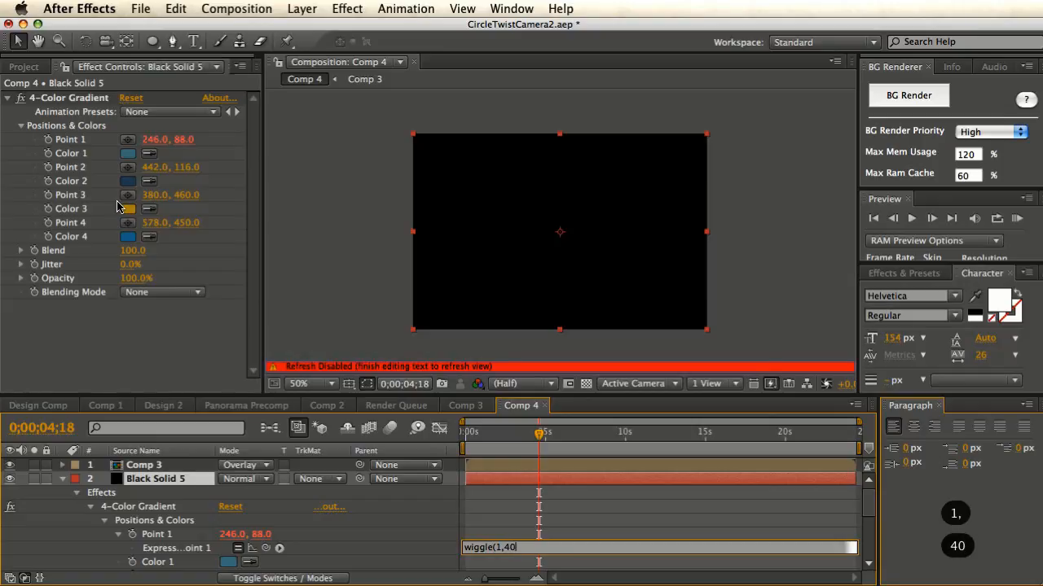
text(0);)
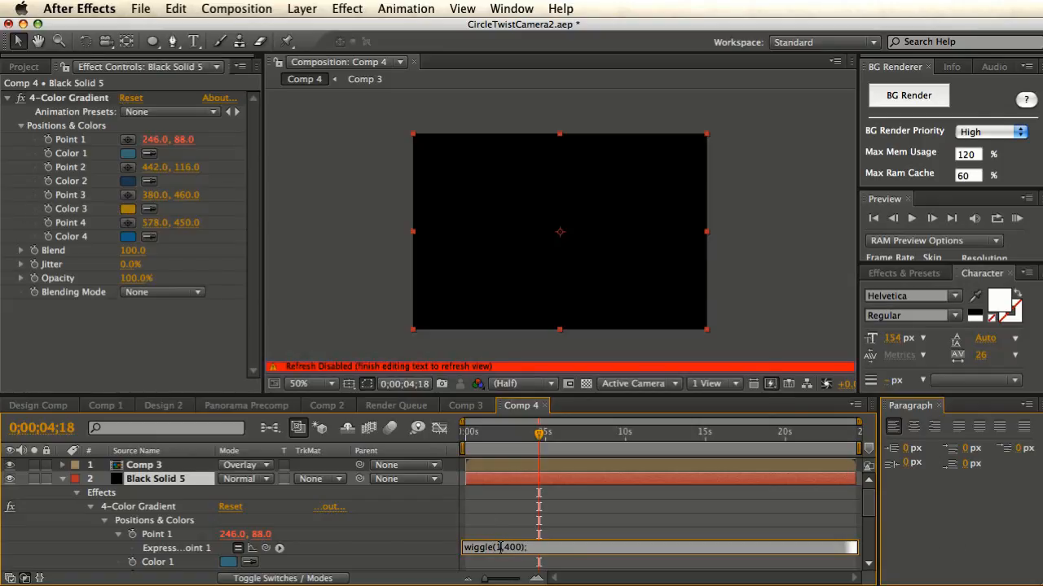
key(BackSpace)
text(0.2)
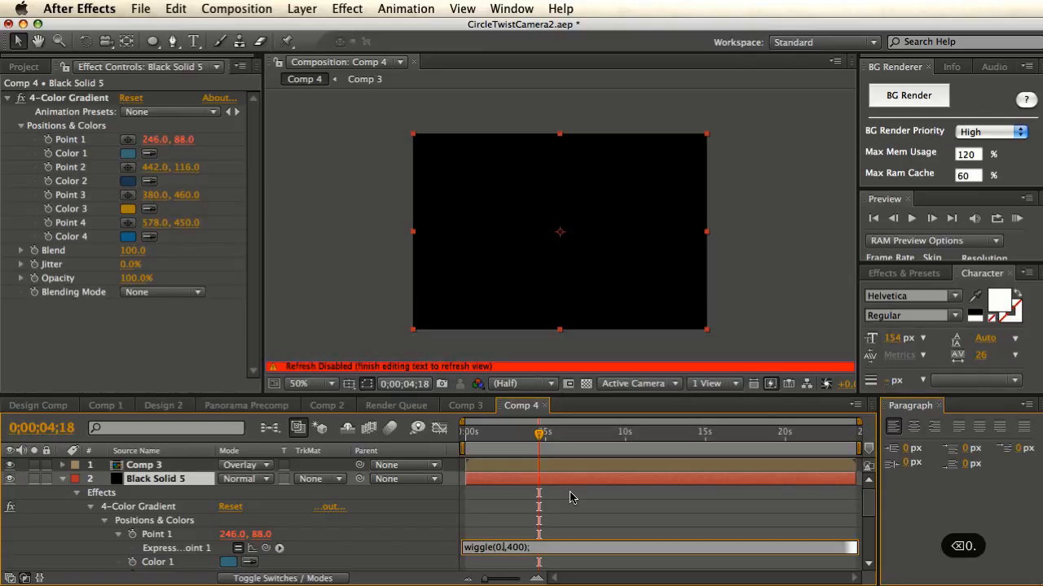
click(415, 557)
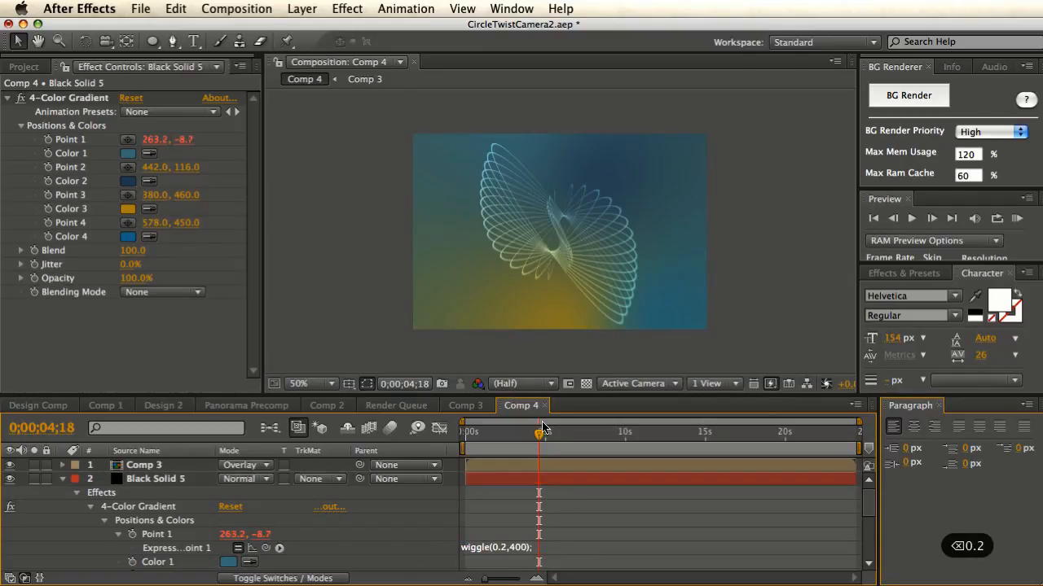
key(space)
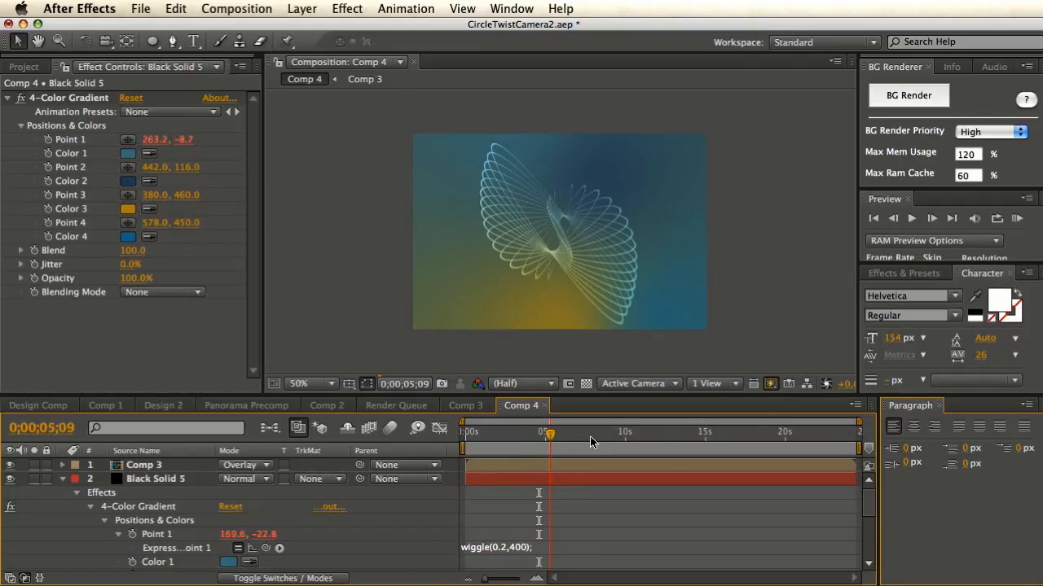
drag(565, 433, 586, 435)
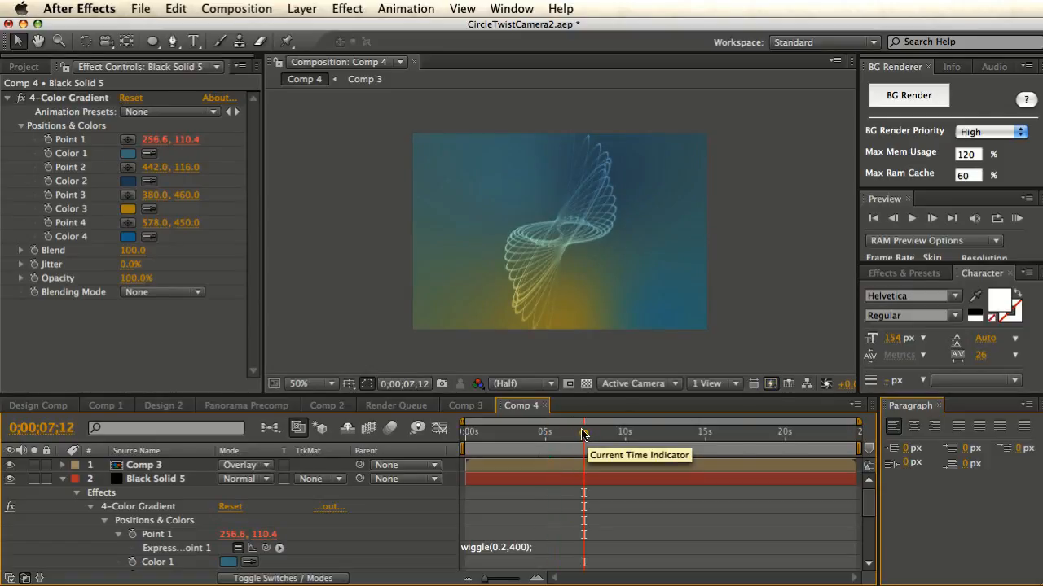